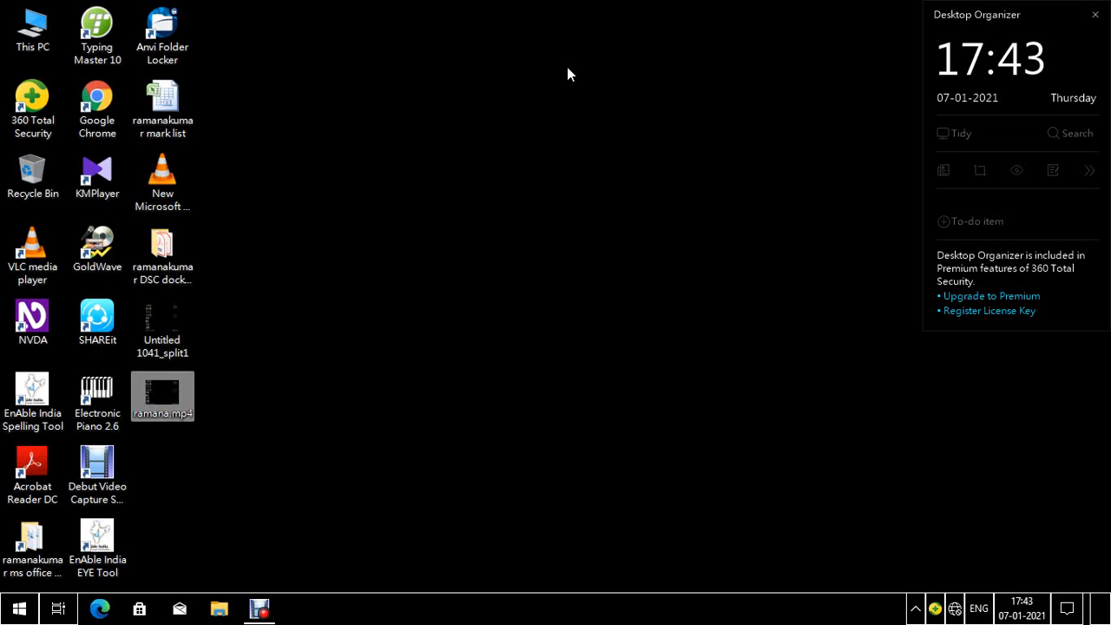
Launch Microsoft Word by running the winword command.
{"action": "key", "text": "super+r"}
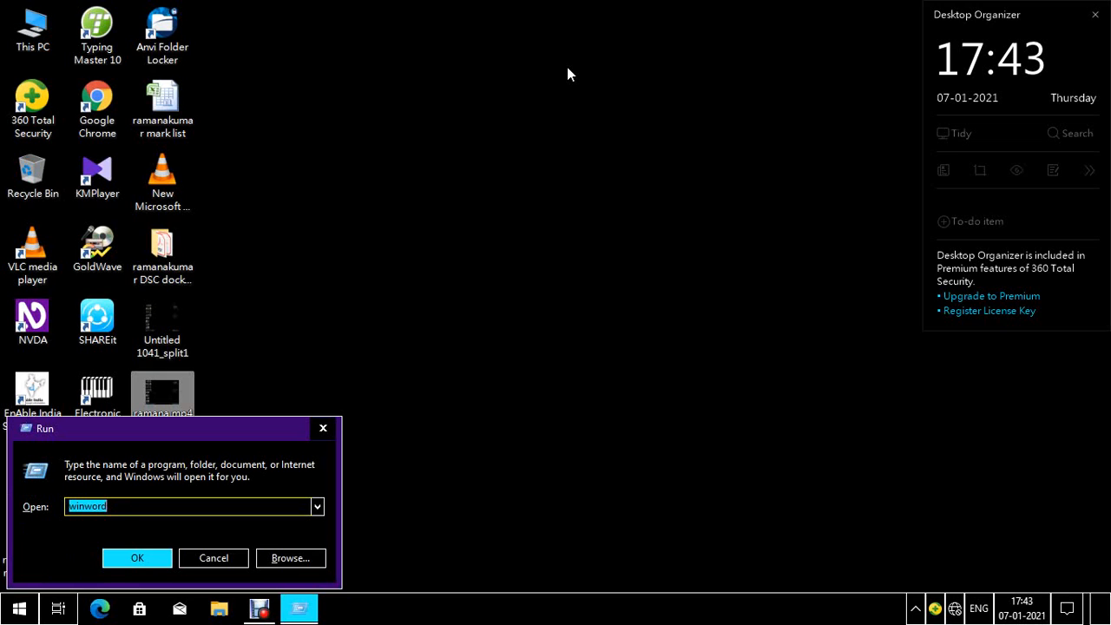
{"action": "type", "text": "winword"}
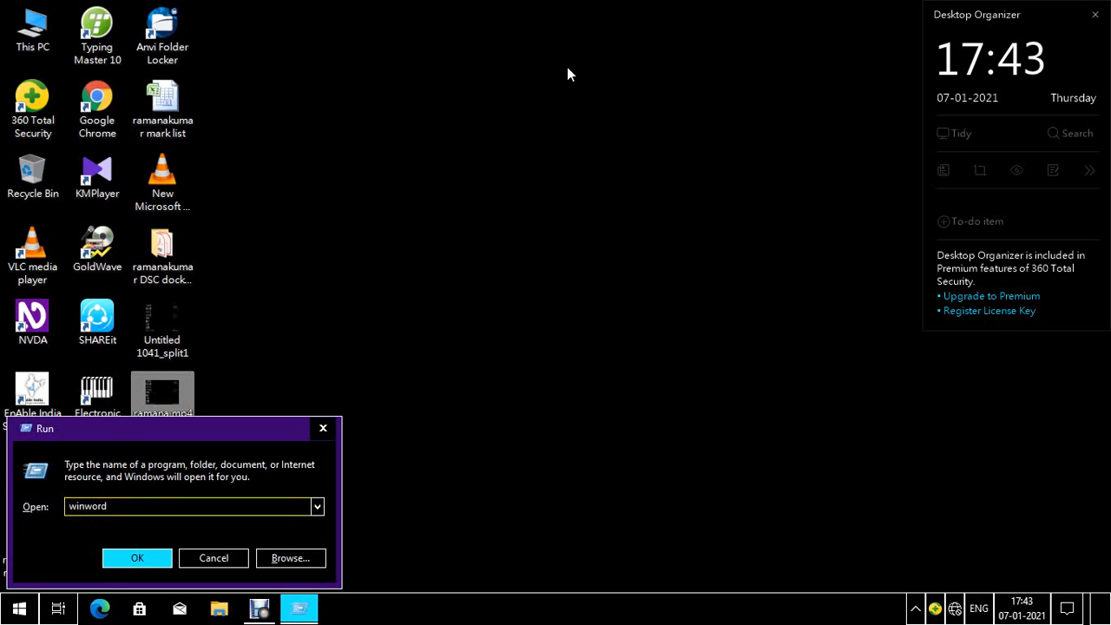
{"action": "key", "text": "Return"}
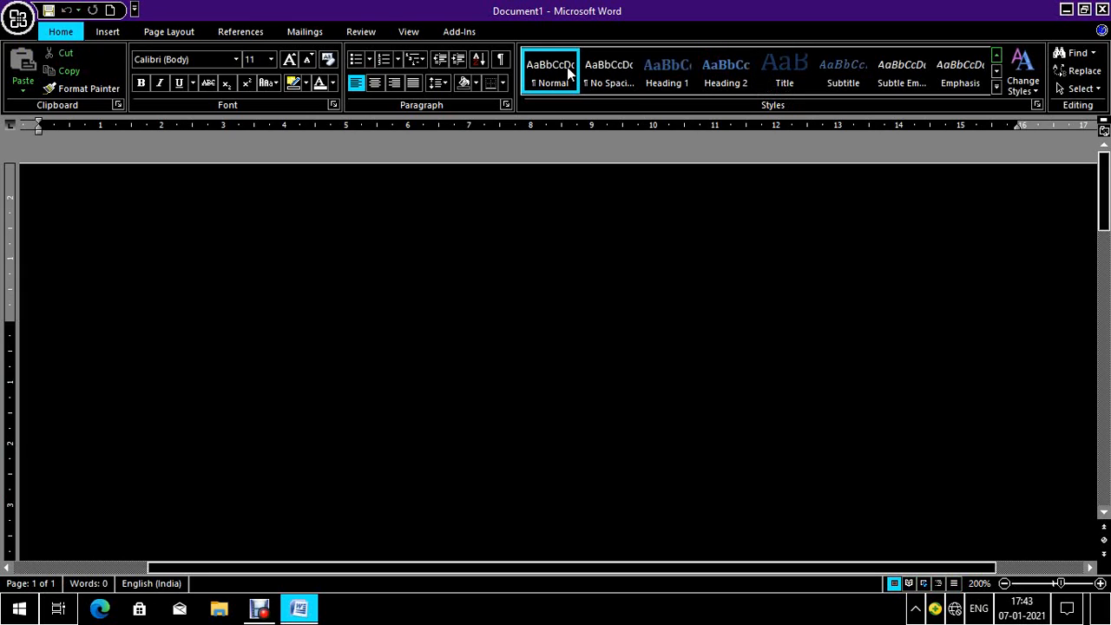
Generate sample paragraphs in the blank document with the =rand() formula.
{"action": "type", "text": "="}
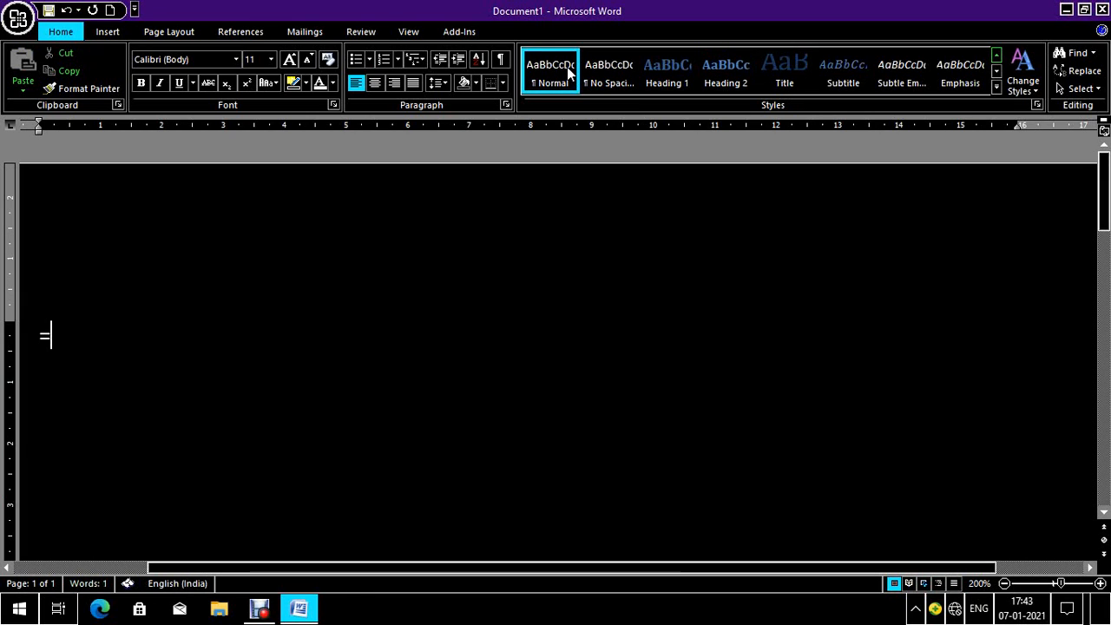
{"action": "type", "text": "ra"}
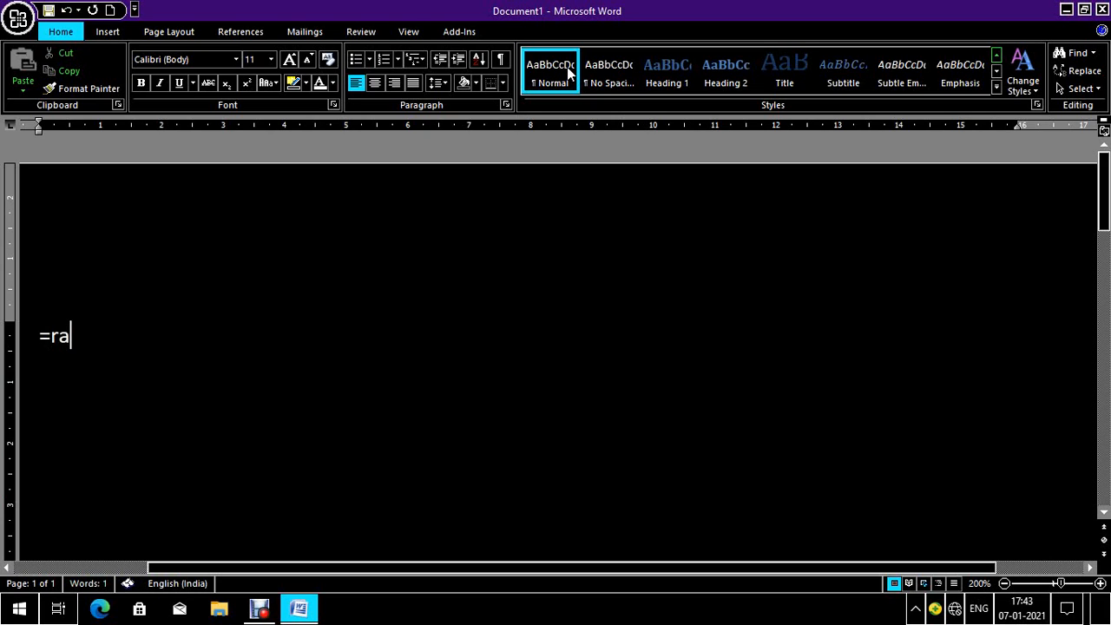
{"action": "type", "text": "nd()"}
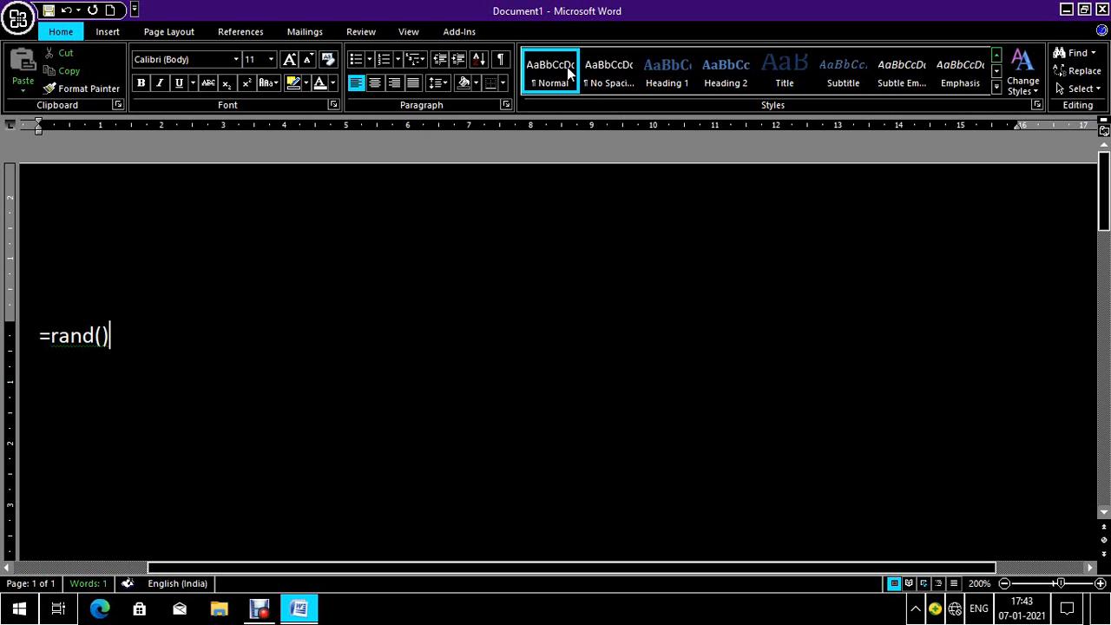
{"action": "key", "text": "Return"}
{"action": "key", "text": "Up"}
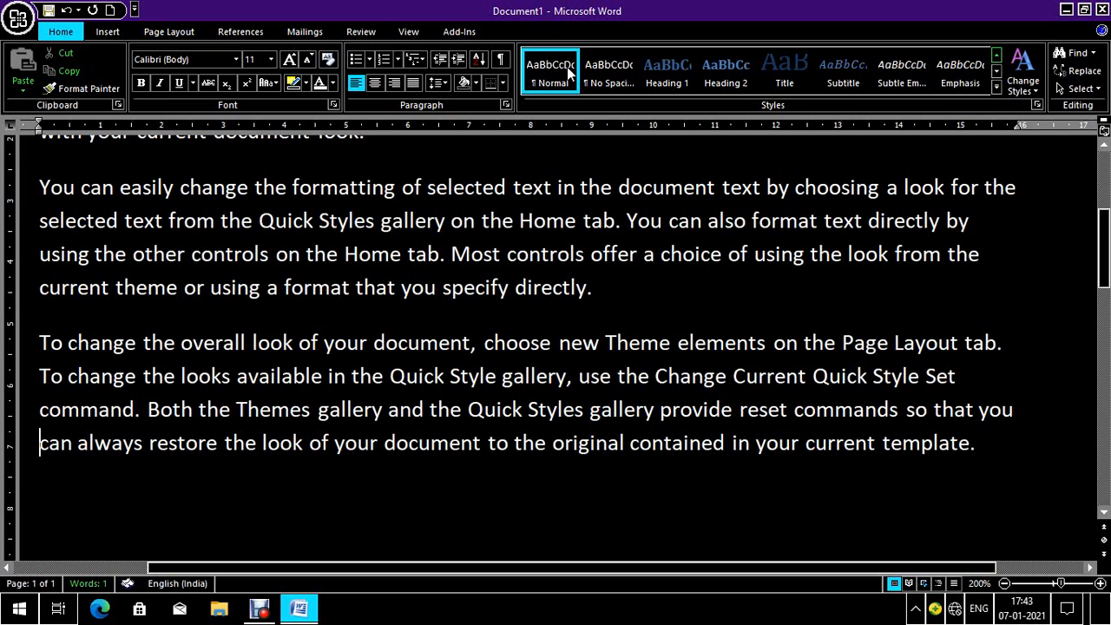
Run a spelling and grammar check on the sample text from the start of the document and close it.
{"action": "key", "text": "ctrl+Home"}
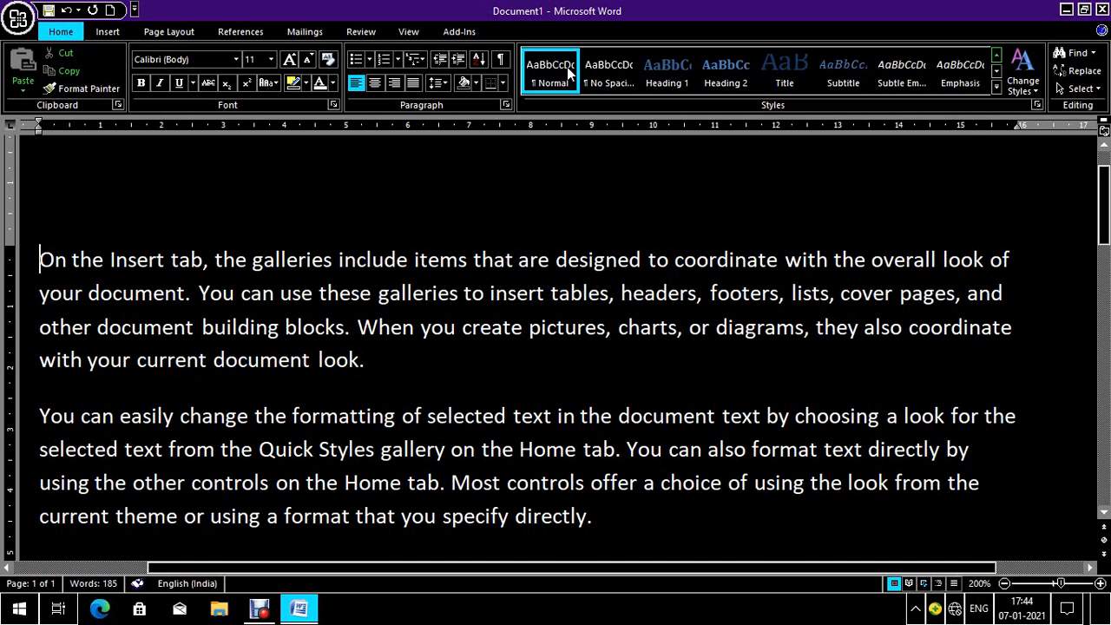
{"action": "key", "text": "Right"}
{"action": "key", "text": "Left"}
{"action": "key", "text": "alt+r"}
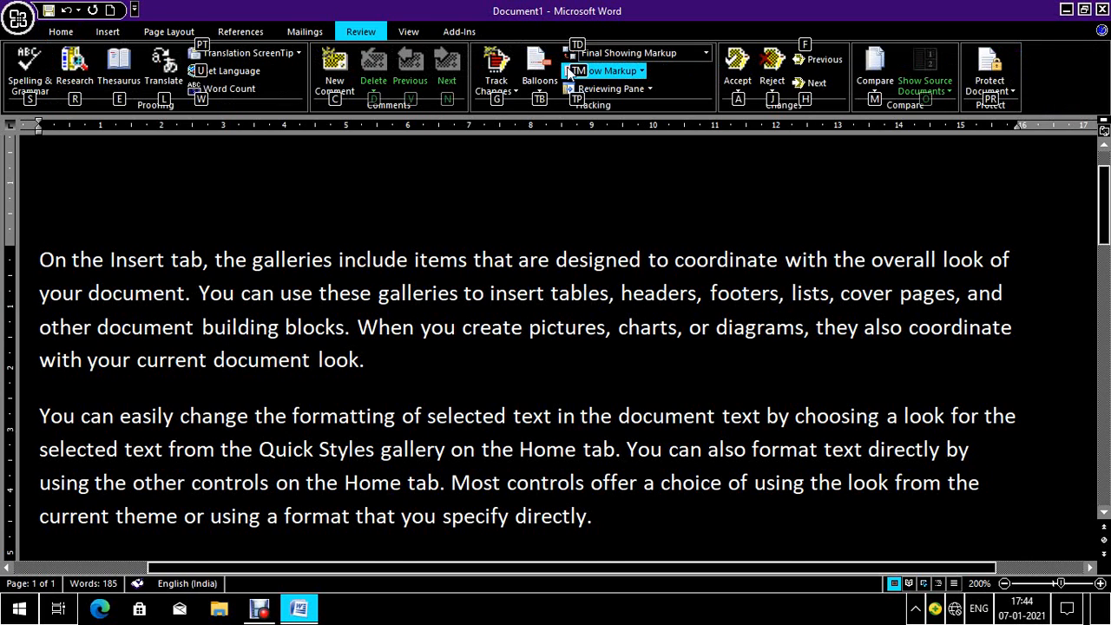
{"action": "key", "text": "s"}
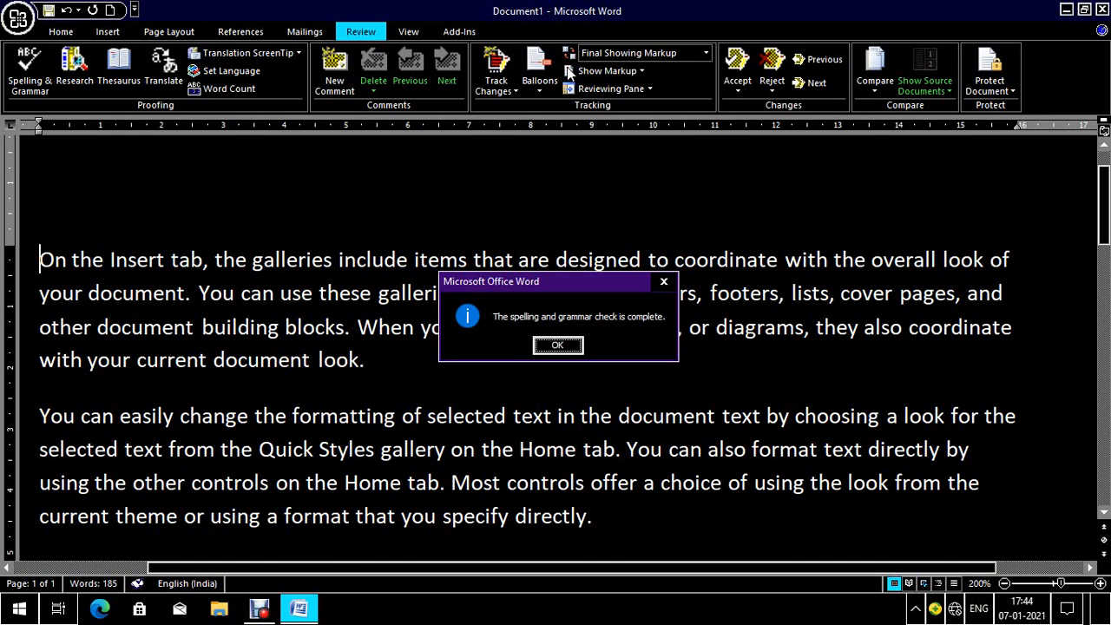
{"action": "key", "text": "Return"}
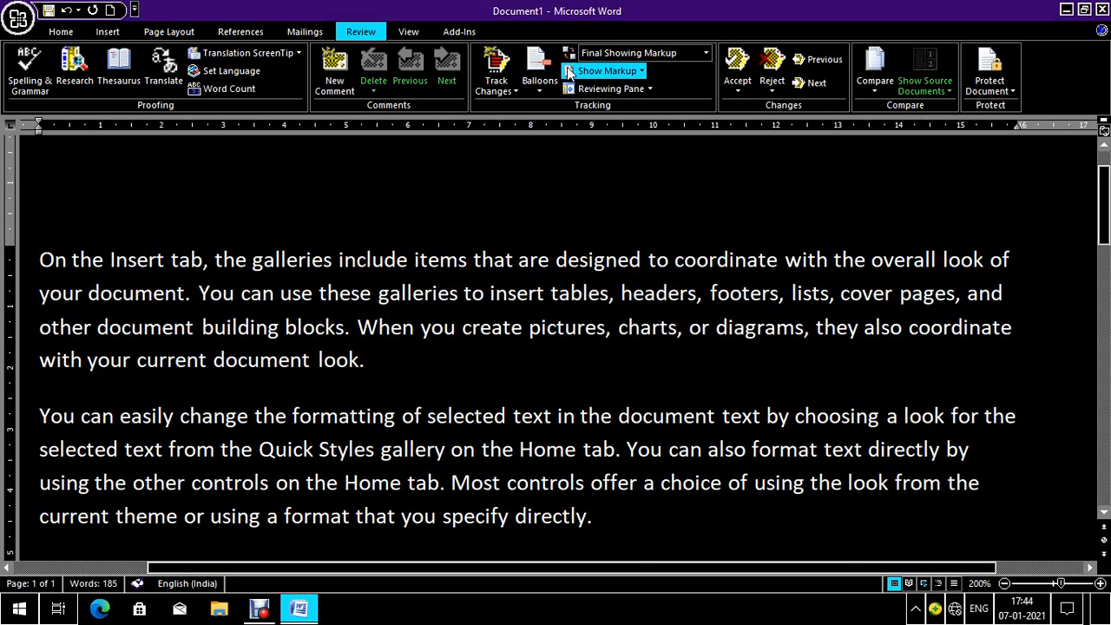
Introduce a spelling mistake in the first sentence by changing "Insert" to "Insort".
{"action": "key", "text": "ctrl+Right"}
{"action": "key", "text": "ctrl+Right"}
{"action": "key", "text": "Right"}
{"action": "key", "text": "Right"}
{"action": "key", "text": "Right"}
{"action": "key", "text": "Right"}
{"action": "key", "text": "Left"}
{"action": "key", "text": "Right"}
{"action": "key", "text": "BackSpace"}
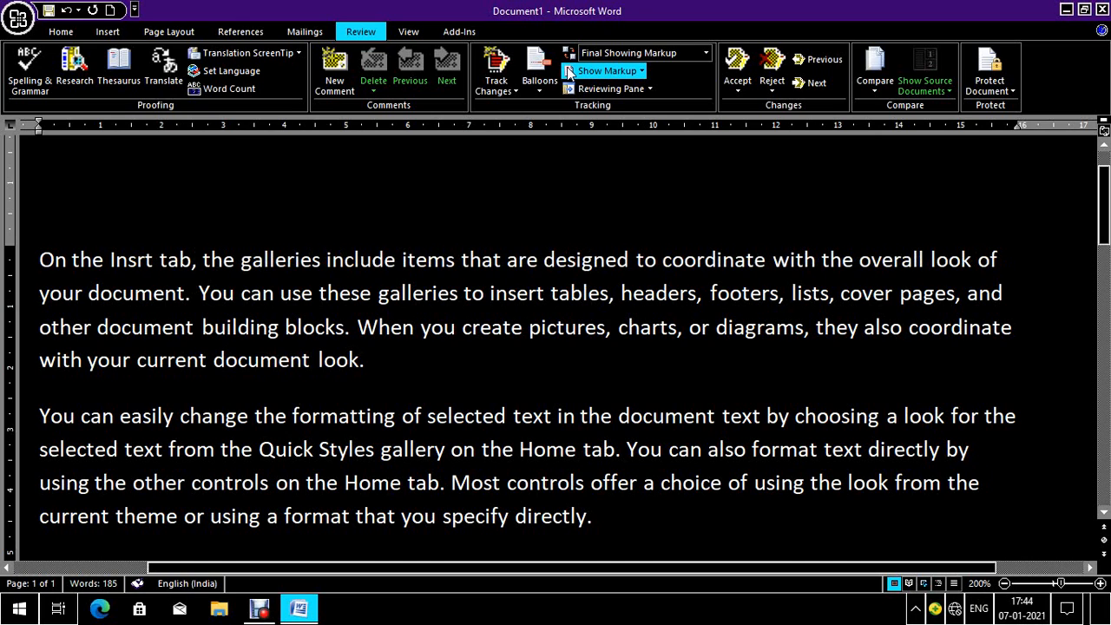
{"action": "type", "text": "o"}
{"action": "key", "text": "Left"}
{"action": "key", "text": "Left"}
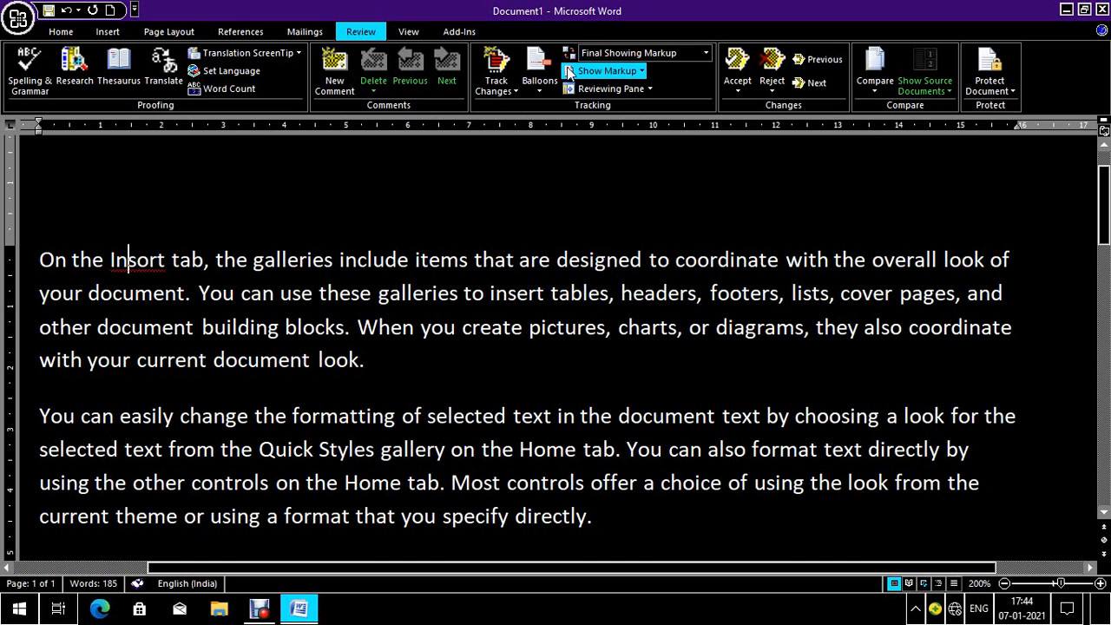
{"action": "key", "text": "ctrl+Right"}
{"action": "key", "text": "ctrl+Left"}
Start a spelling and grammar check and review the suggested replacements for "Insort".
{"action": "key", "text": "alt+r"}
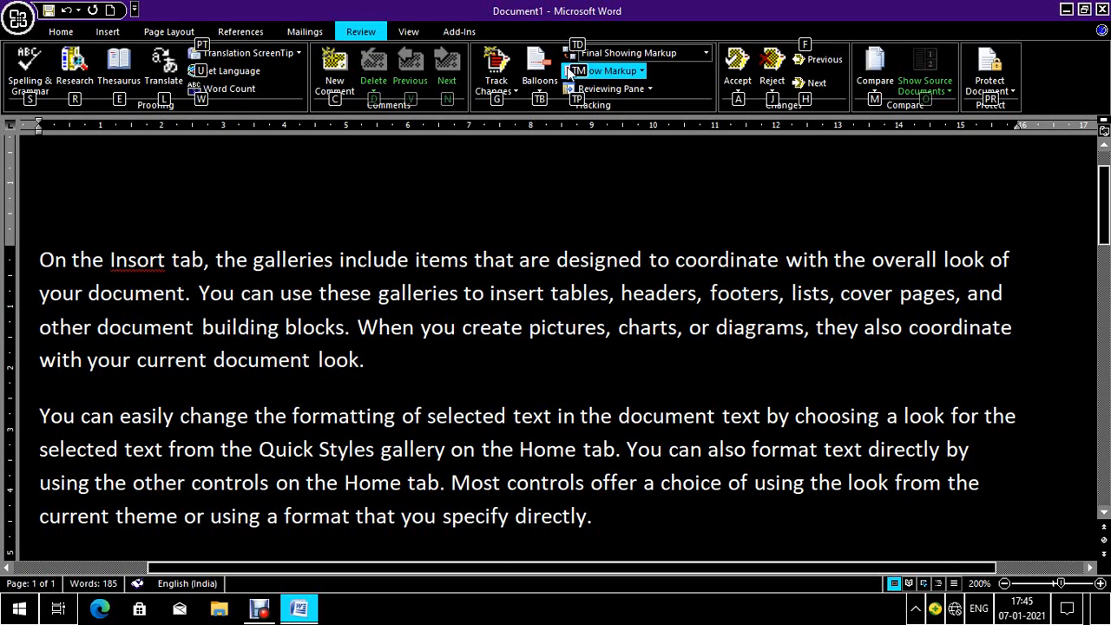
{"action": "key", "text": "s"}
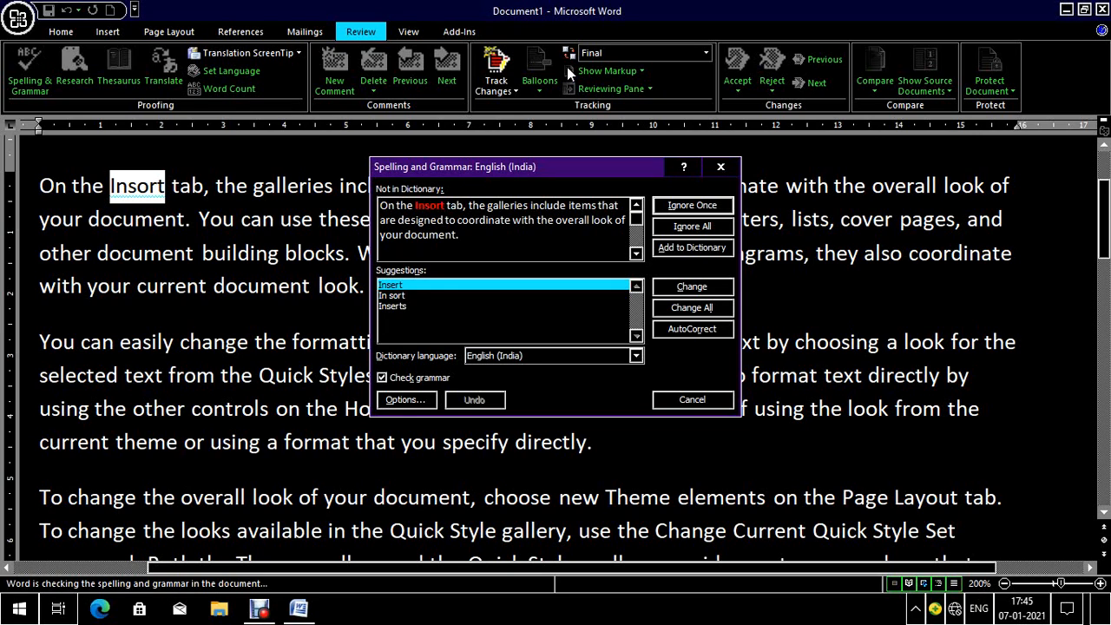
{"action": "key", "text": "Tab"}
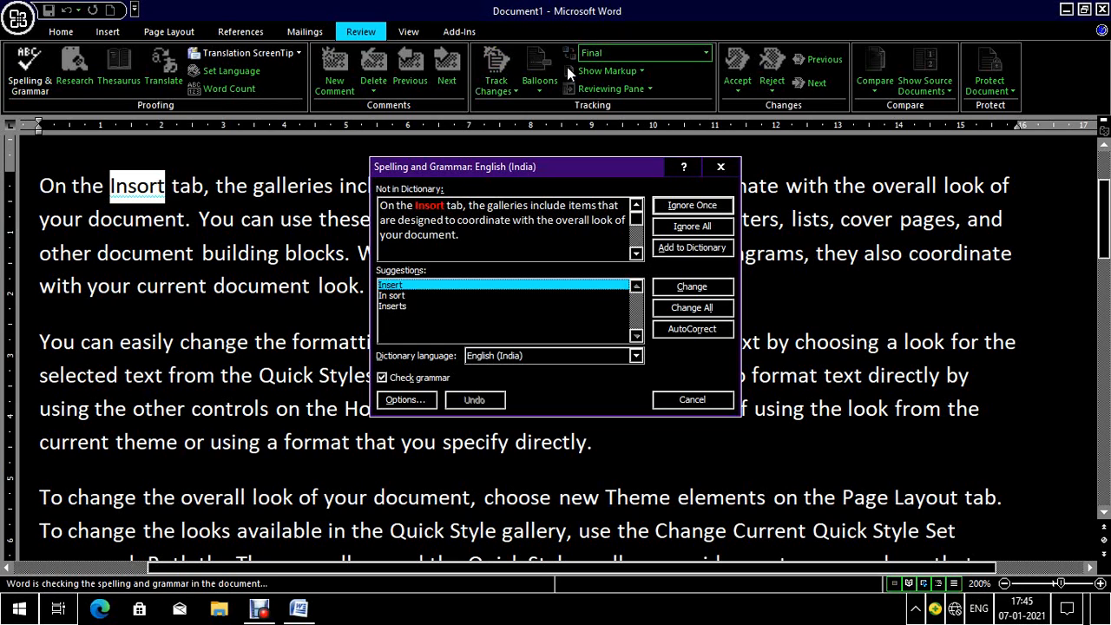
{"action": "key", "text": "Down"}
{"action": "key", "text": "Down"}
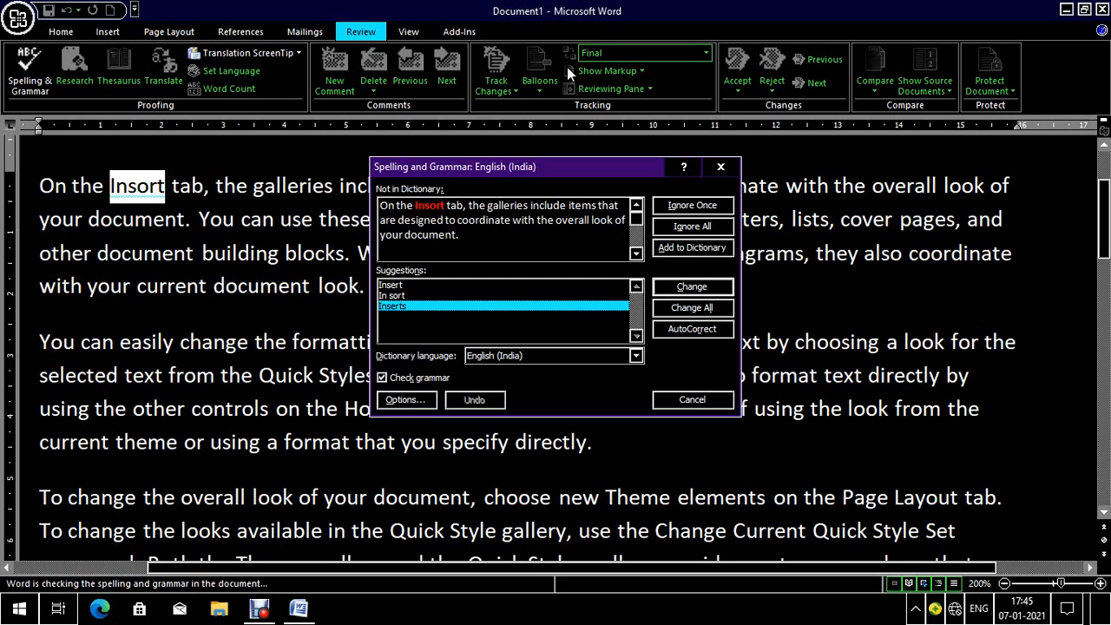
{"action": "key", "text": "Up"}
{"action": "key", "text": "Up"}
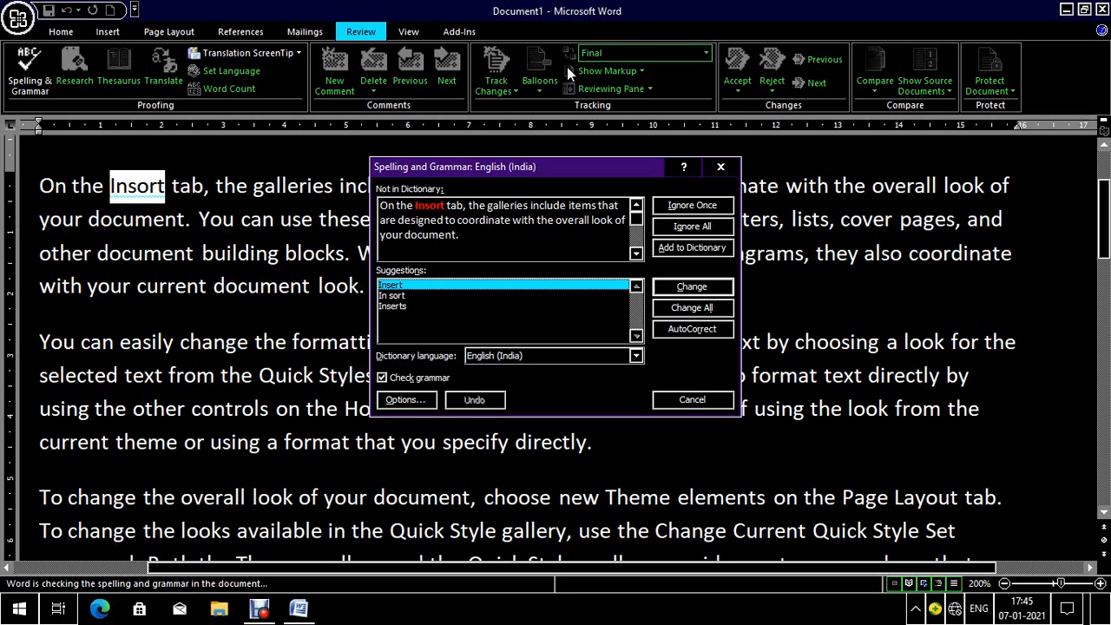
Examine the dictionary language setting and the ignore, add to dictionary, change, AutoCorrect and options choices for the misspelled word.
{"action": "key", "text": "Tab"}
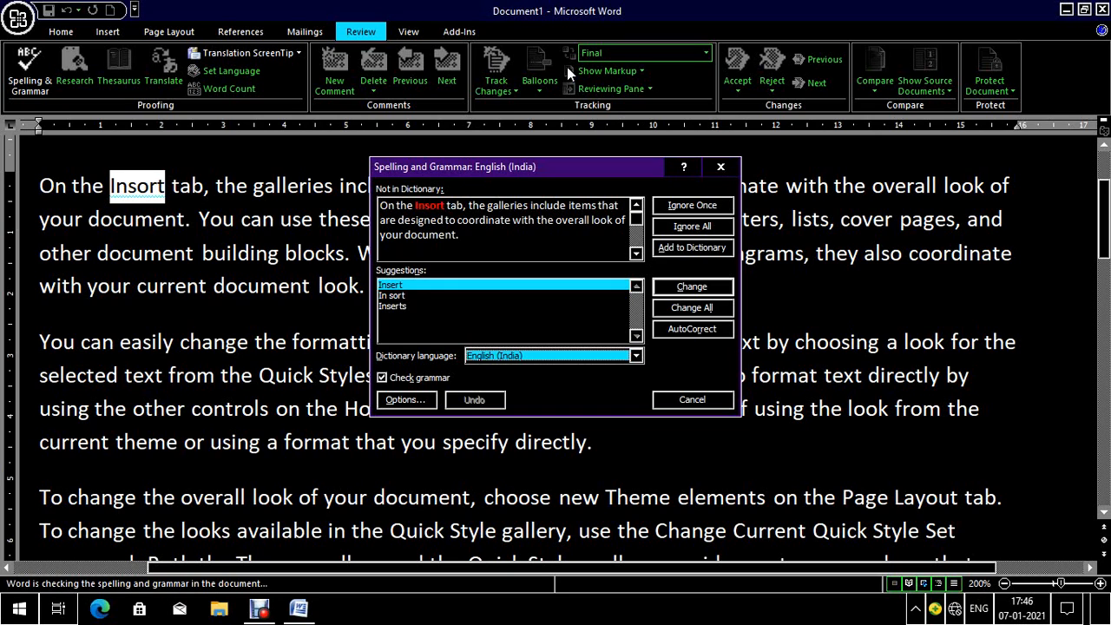
{"action": "key", "text": "Tab"}
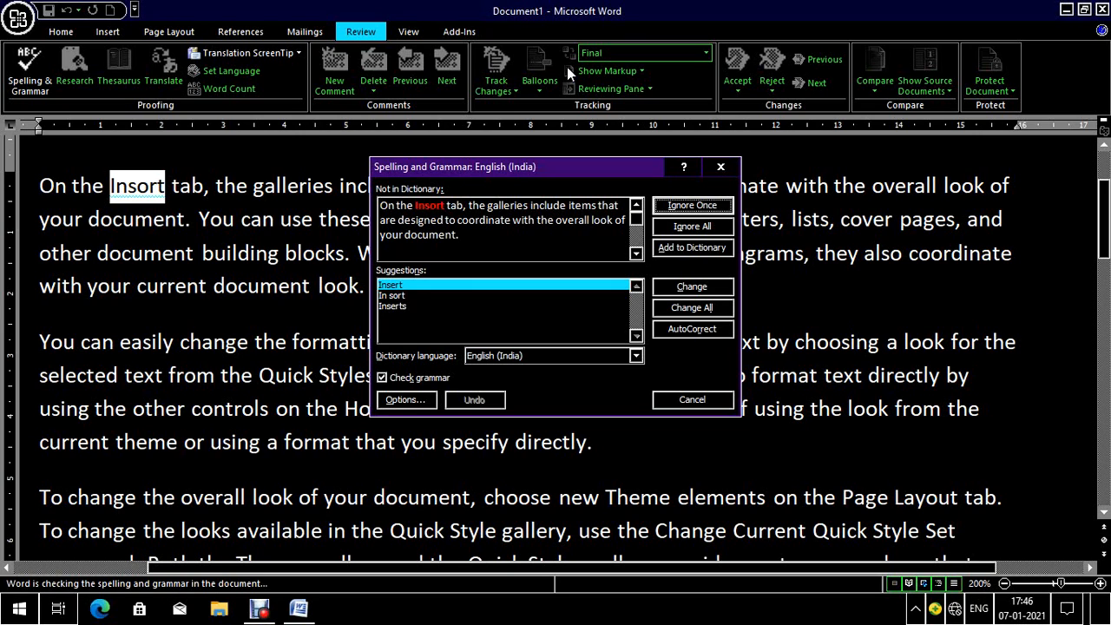
{"action": "key", "text": "Tab"}
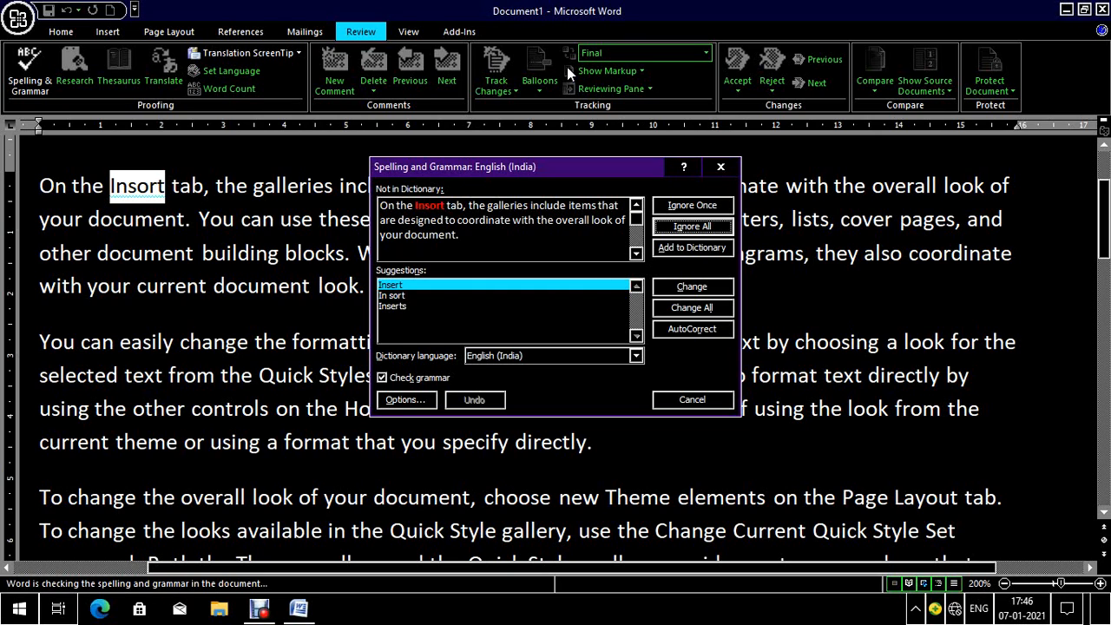
{"action": "key", "text": "Tab"}
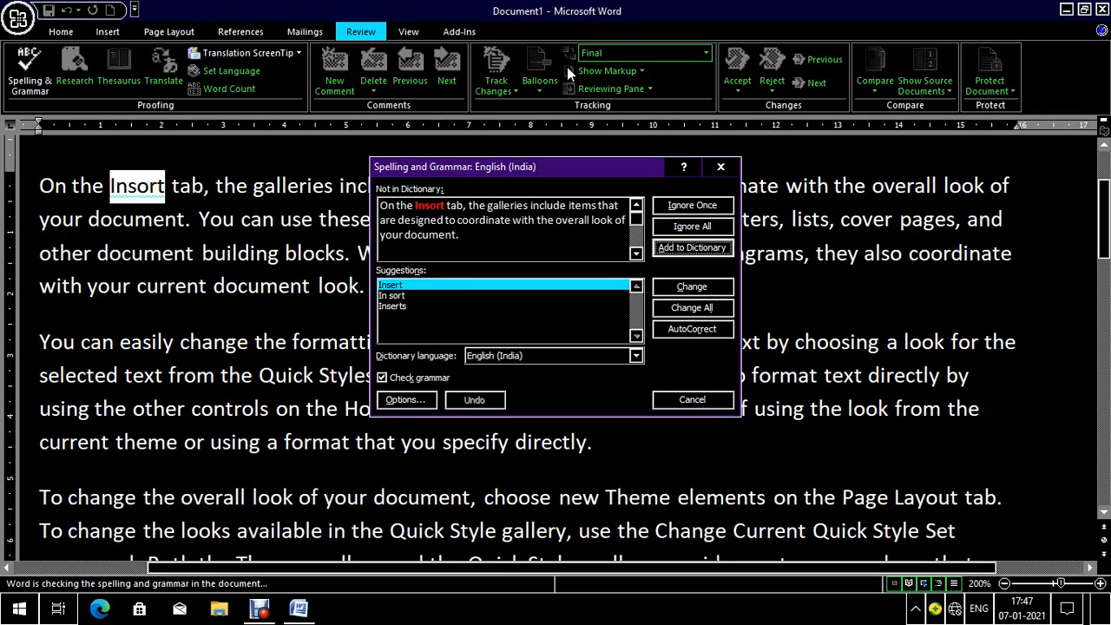
{"action": "key", "text": "Tab"}
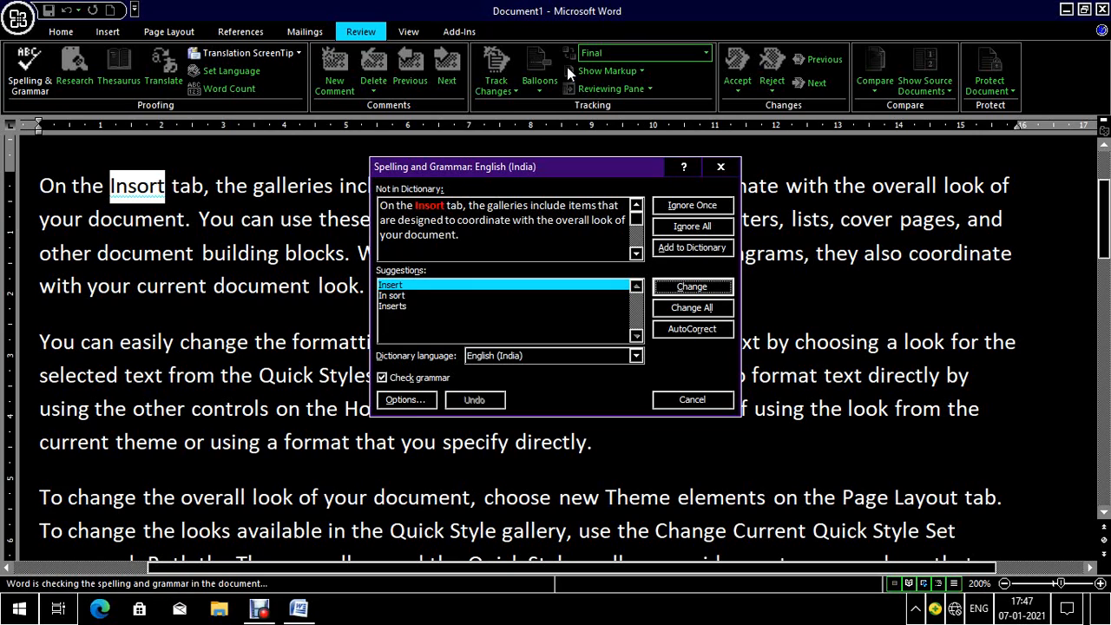
{"action": "key", "text": "Tab"}
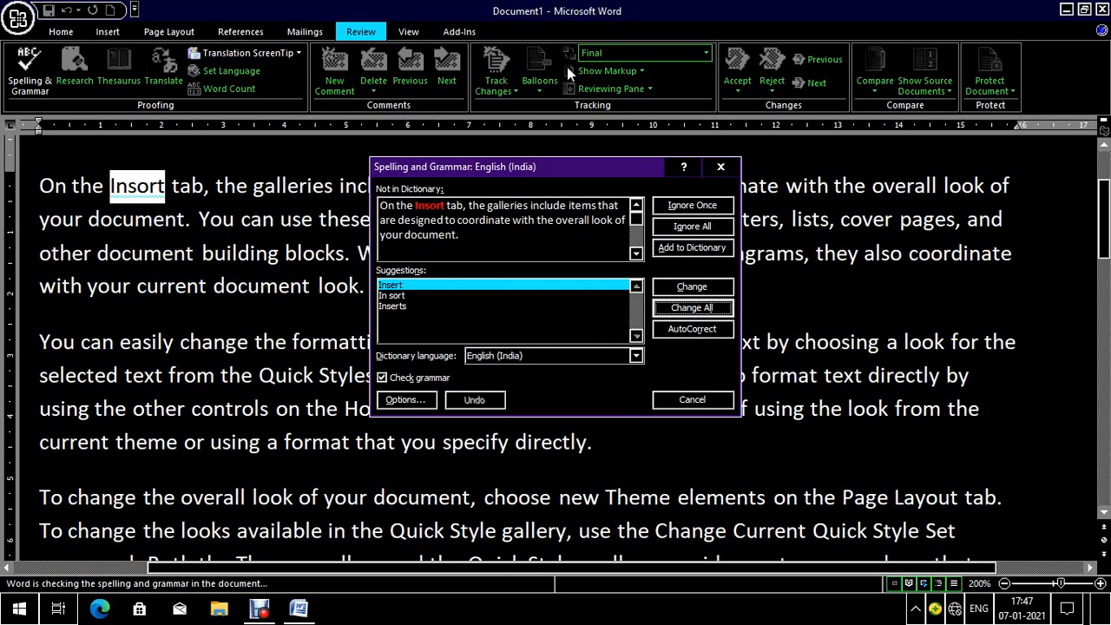
{"action": "key", "text": "Tab"}
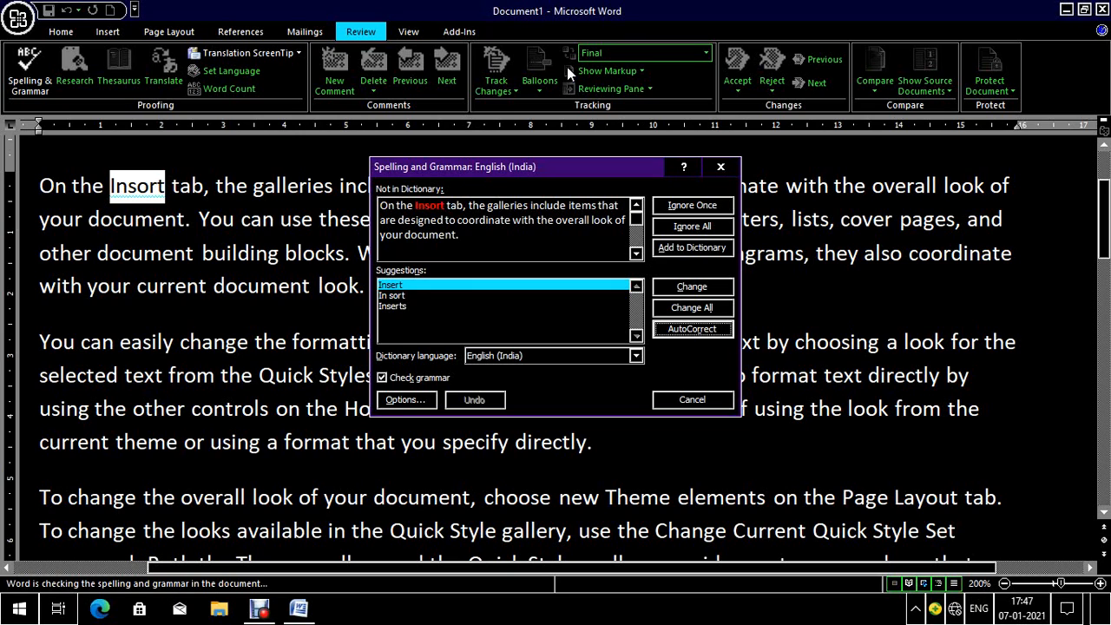
{"action": "key", "text": "Tab"}
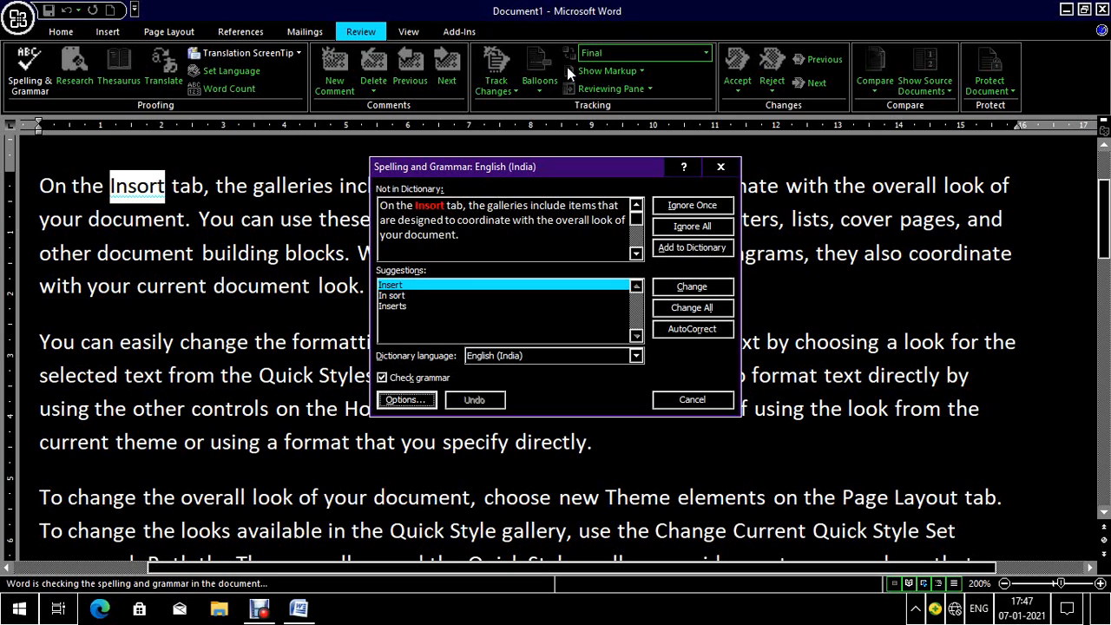
Ignore the misspelled word "Insort" once and finish the spelling and grammar check.
{"action": "key", "text": "Tab"}
{"action": "key", "text": "Tab"}
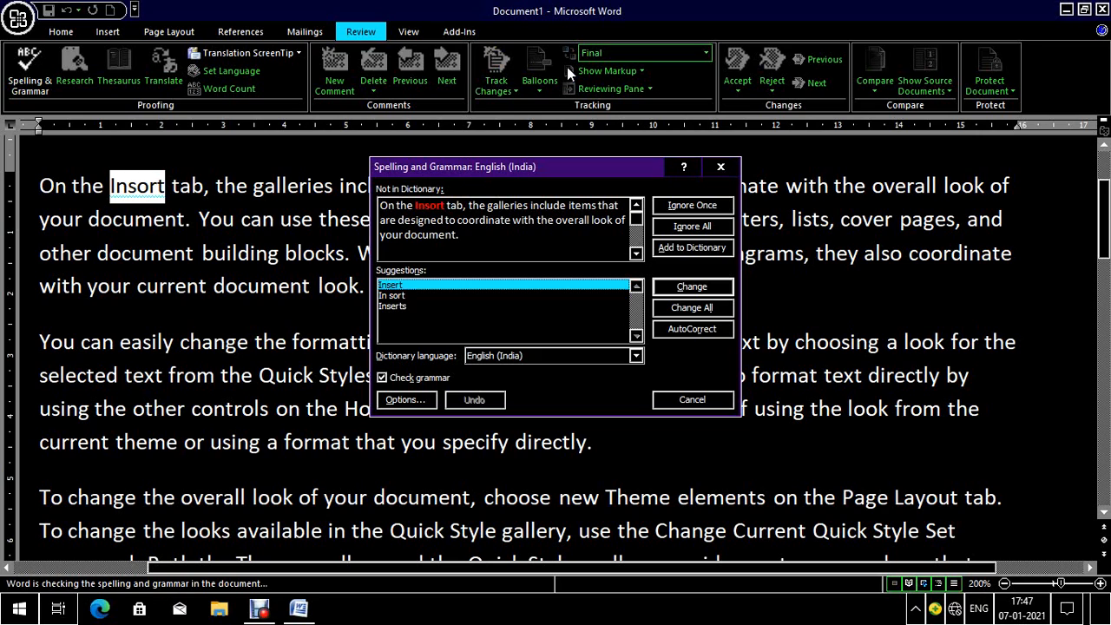
{"action": "key", "text": "Tab"}
{"action": "key", "text": "Tab"}
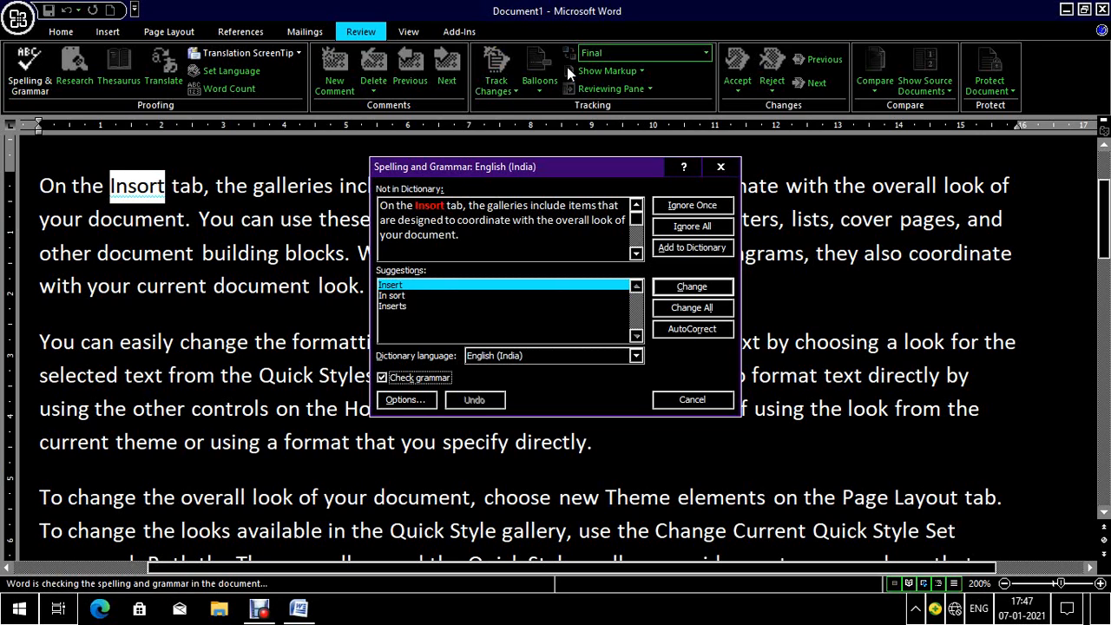
{"action": "key", "text": "Tab"}
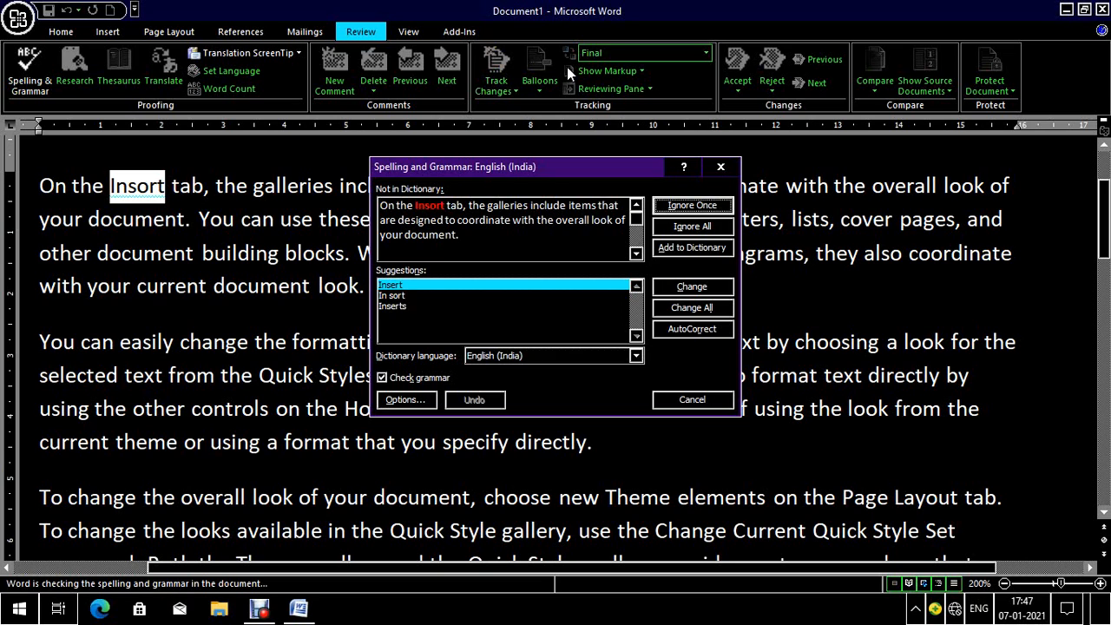
{"action": "key", "text": "Return"}
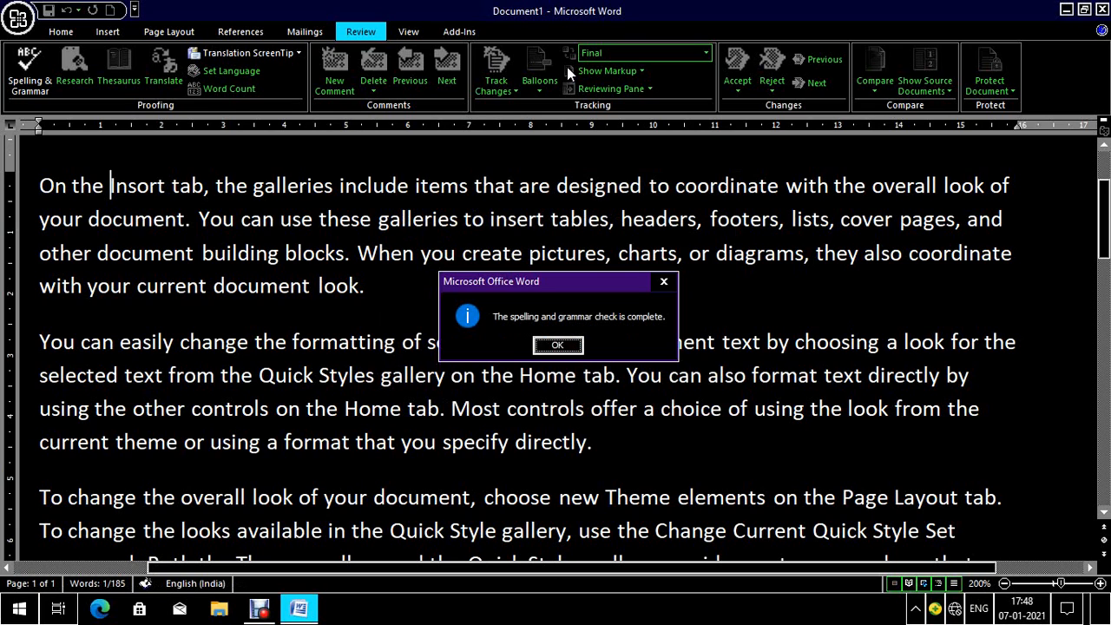
{"action": "key", "text": "Return"}
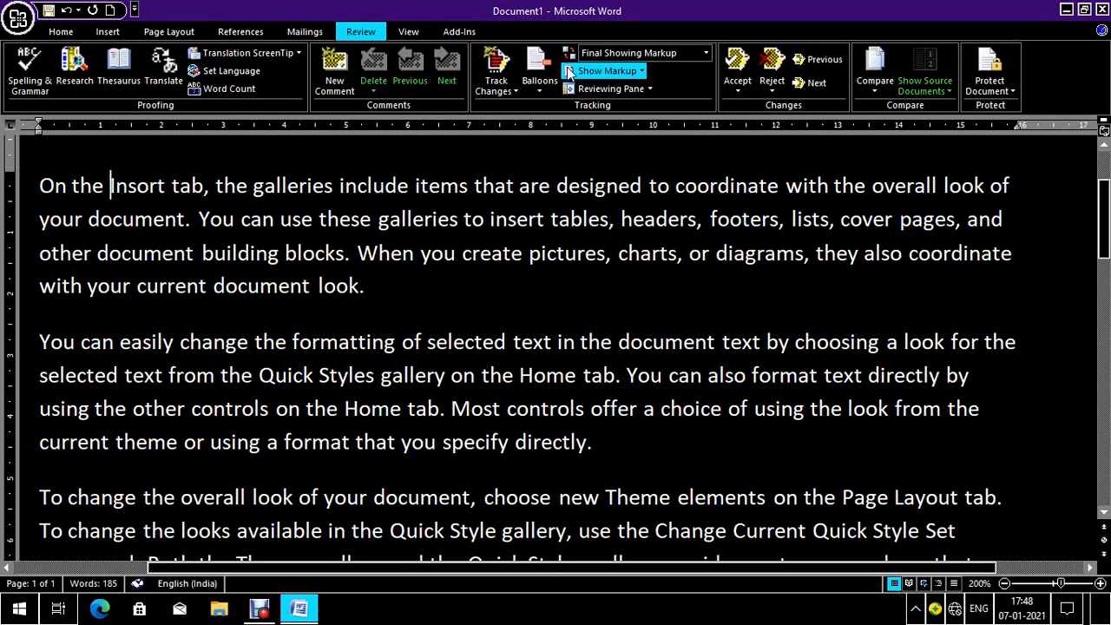
Select the word "Insort" in the first sentence and run the spelling and grammar check on the selection.
{"action": "key", "text": "Right"}
{"action": "key", "text": "Left"}
{"action": "key", "text": "Left"}
{"action": "key", "text": "Right"}
{"action": "key", "text": "Right"}
{"action": "key", "text": "Right"}
{"action": "key", "text": "Right"}
{"action": "key", "text": "Right"}
{"action": "key", "text": "Right"}
{"action": "key", "text": "Right"}
{"action": "key", "text": "ctrl+Left"}
{"action": "key", "text": "ctrl+shift+Right"}
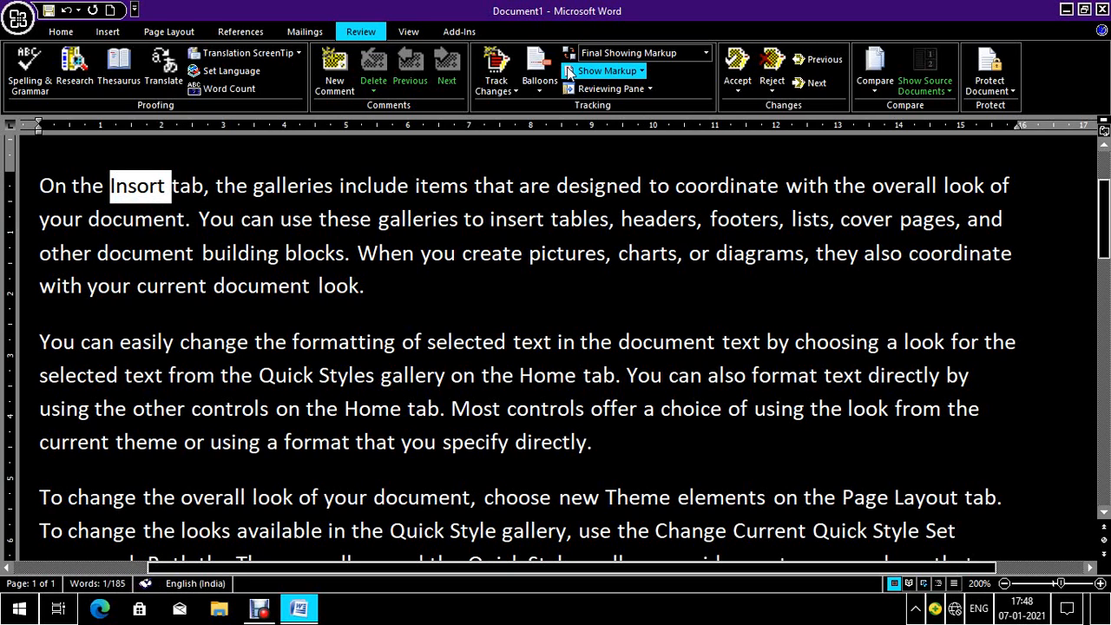
{"action": "key", "text": "alt+r"}
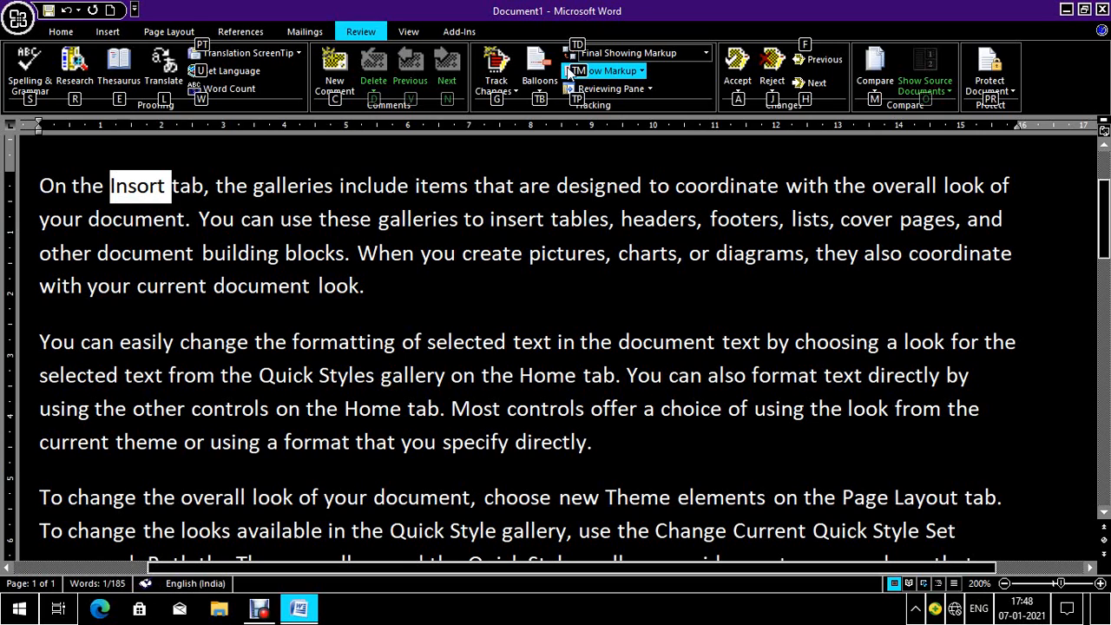
{"action": "key", "text": "s"}
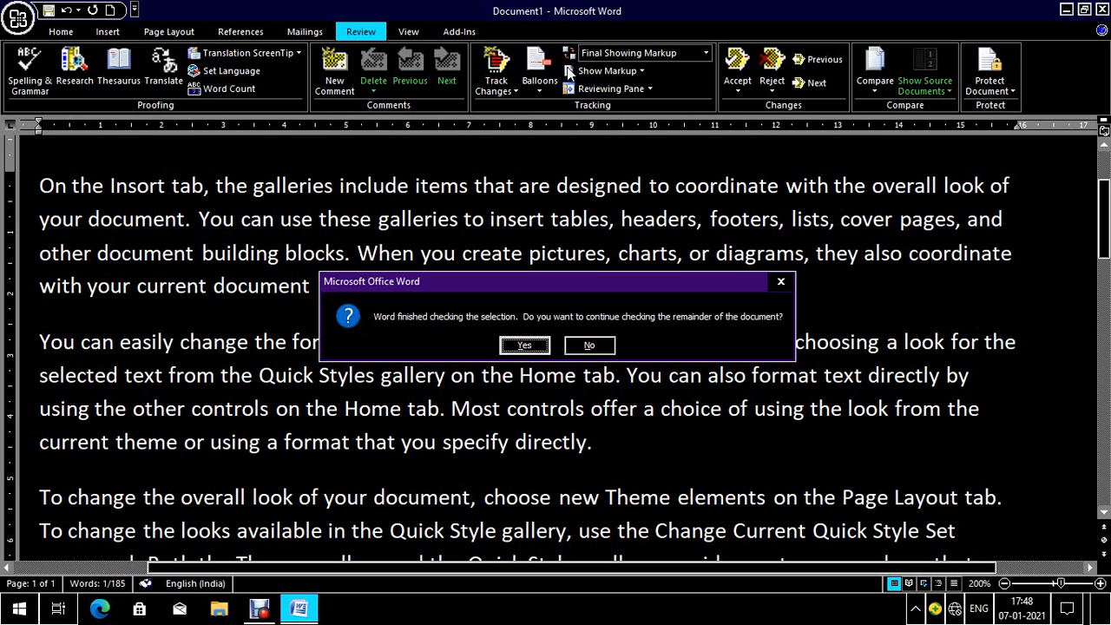
{"action": "key", "text": "Return"}
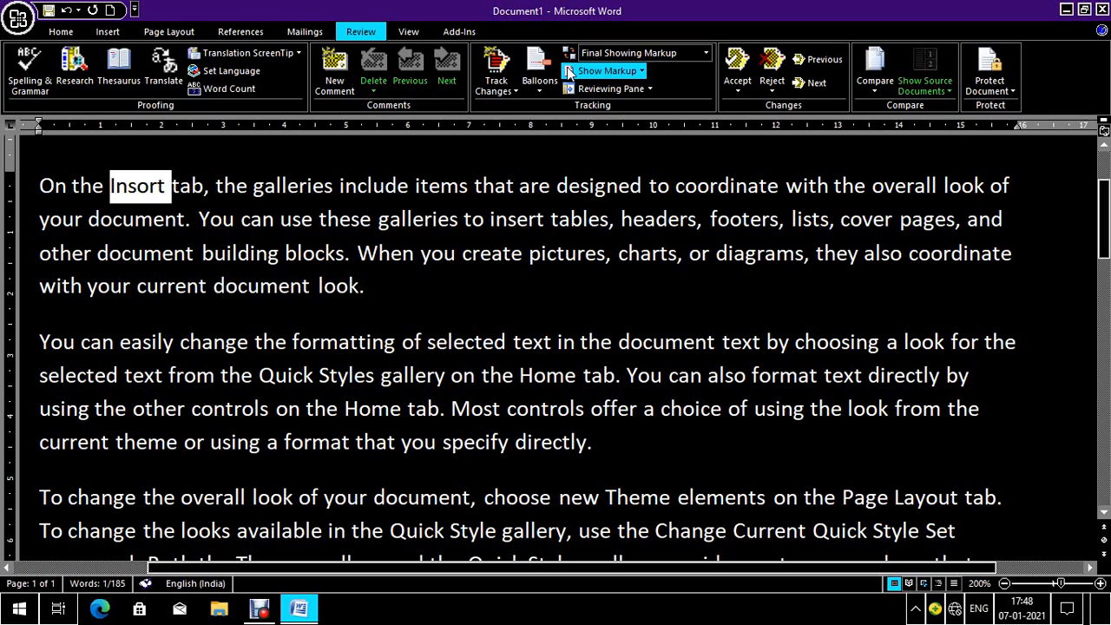
Clear the whole document and generate fresh sample paragraphs with =rand().
{"action": "key", "text": "ctrl+a"}
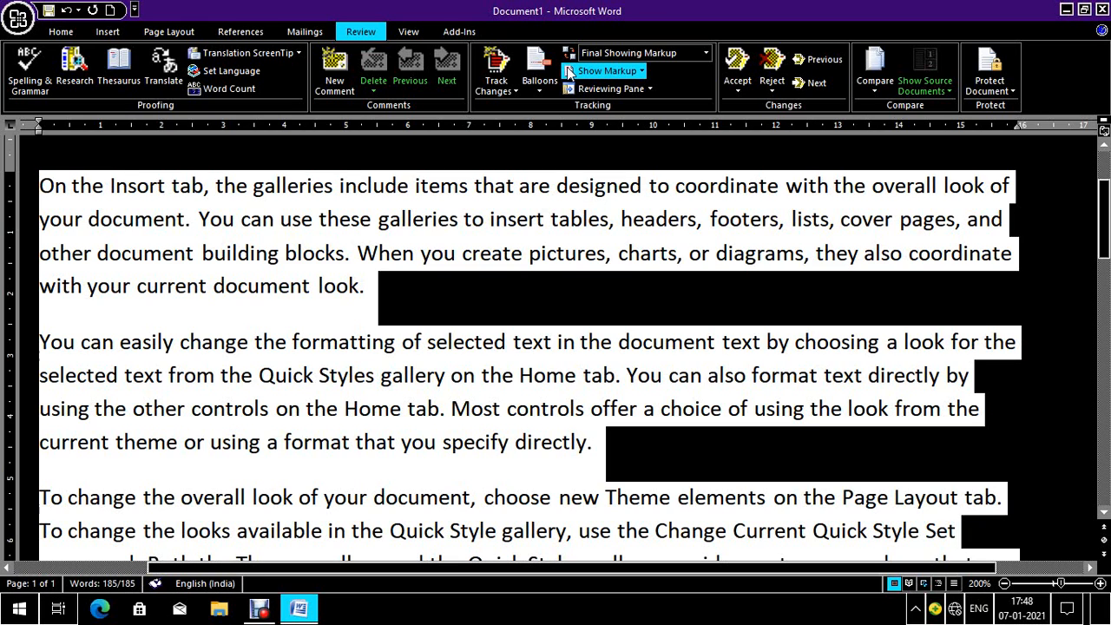
{"action": "key", "text": "BackSpace"}
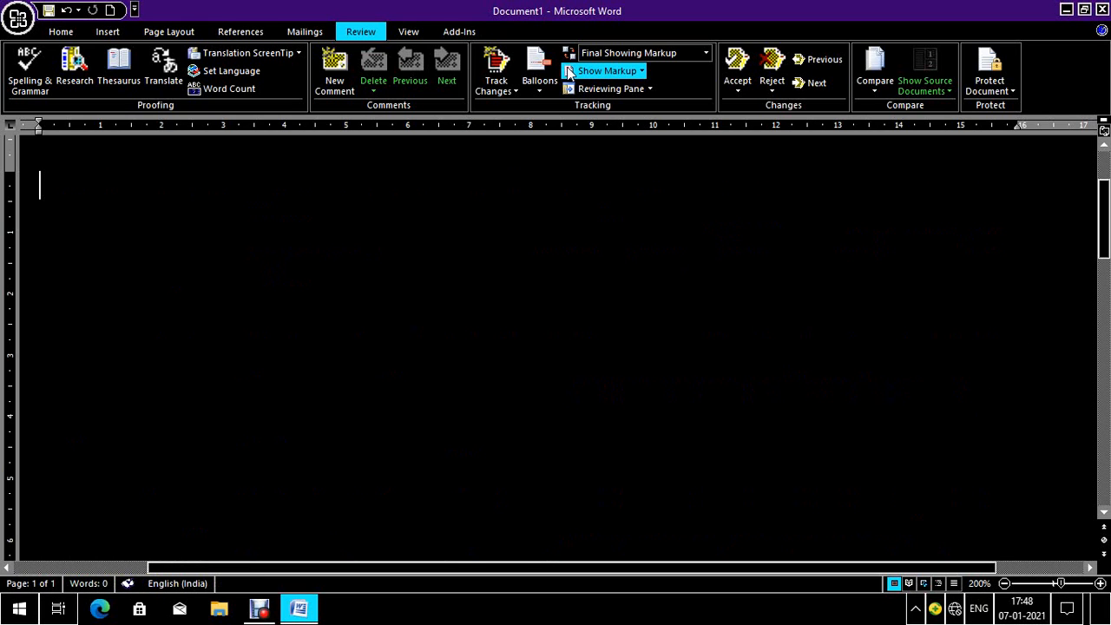
{"action": "type", "text": "=ran"}
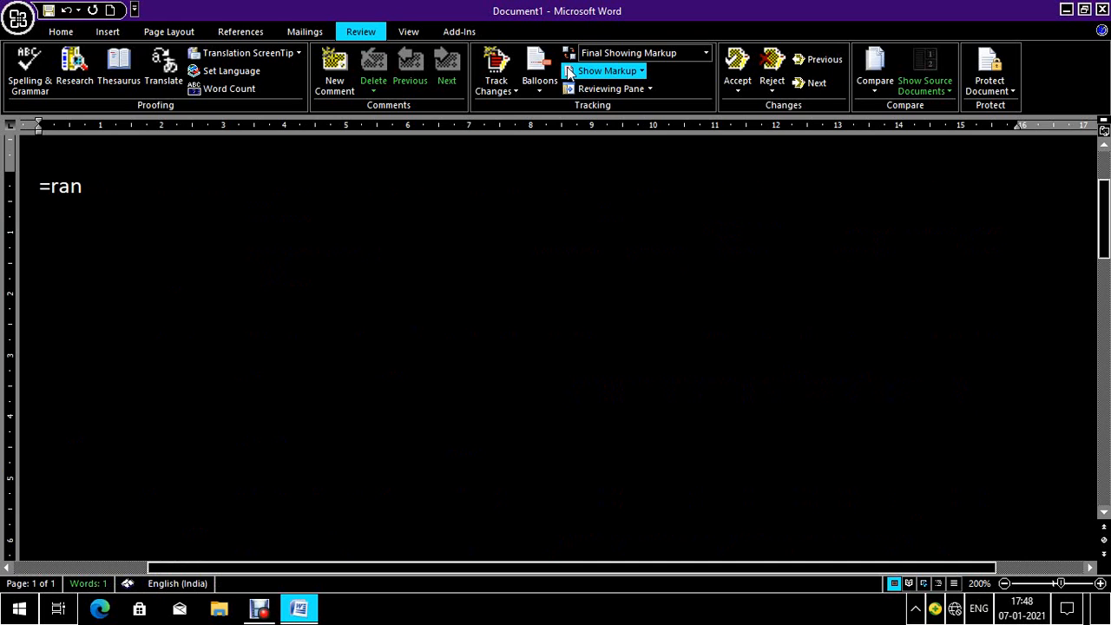
{"action": "type", "text": "d()"}
{"action": "key", "text": "Return"}
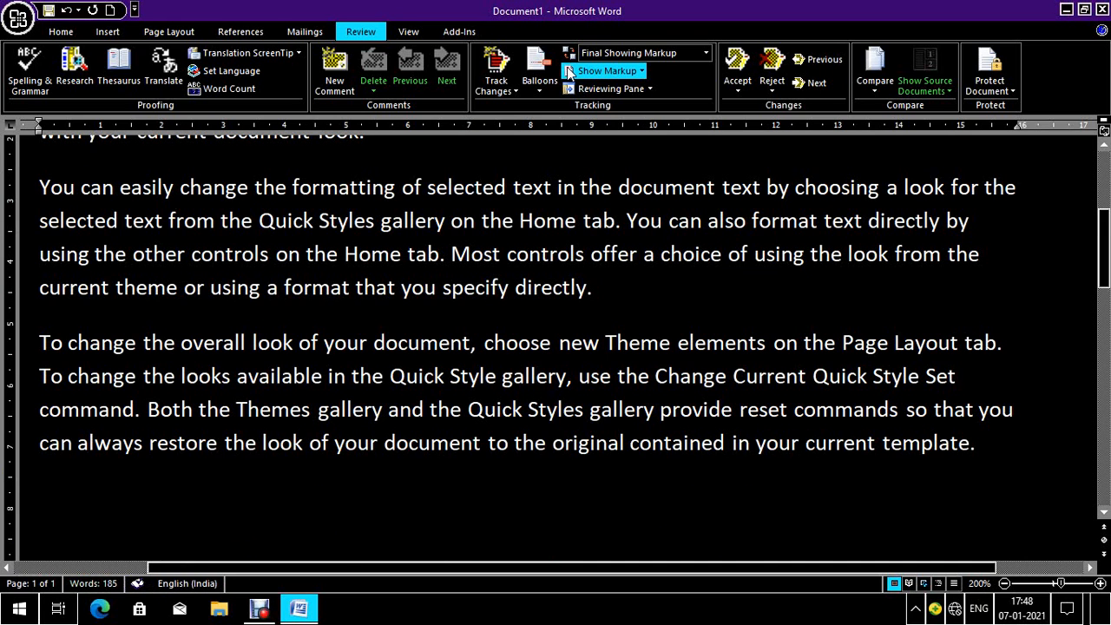
Select the word "Insert" in the first sentence, spell-check only that selection, and decline checking the rest of the document.
{"action": "key", "text": "ctrl+Home"}
{"action": "key", "text": "ctrl+Right"}
{"action": "key", "text": "ctrl+Right"}
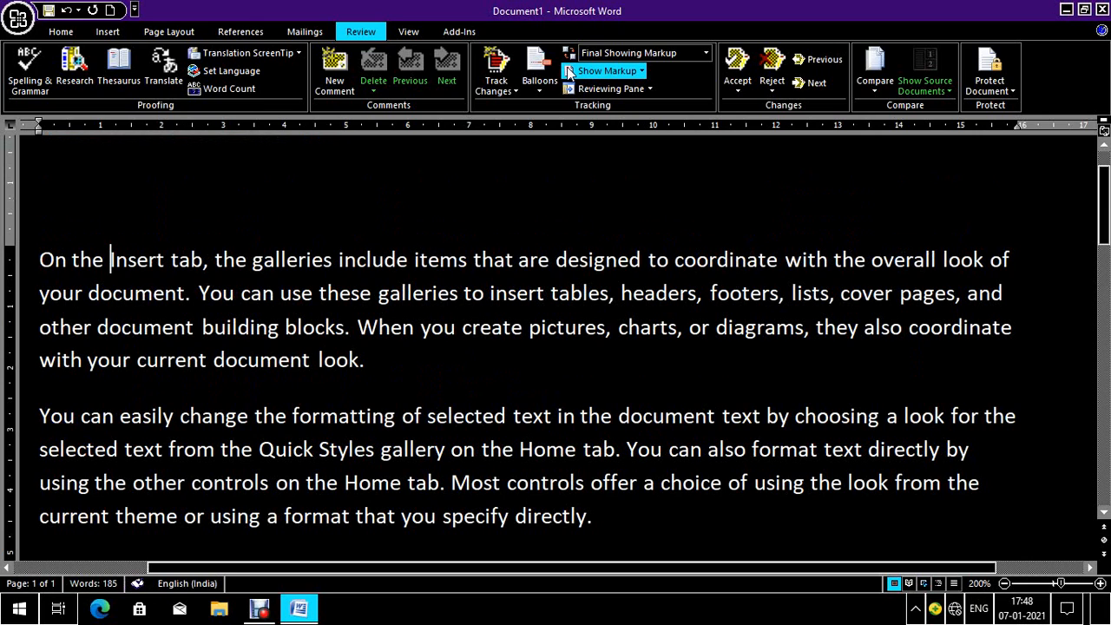
{"action": "key", "text": "ctrl+shift+Right"}
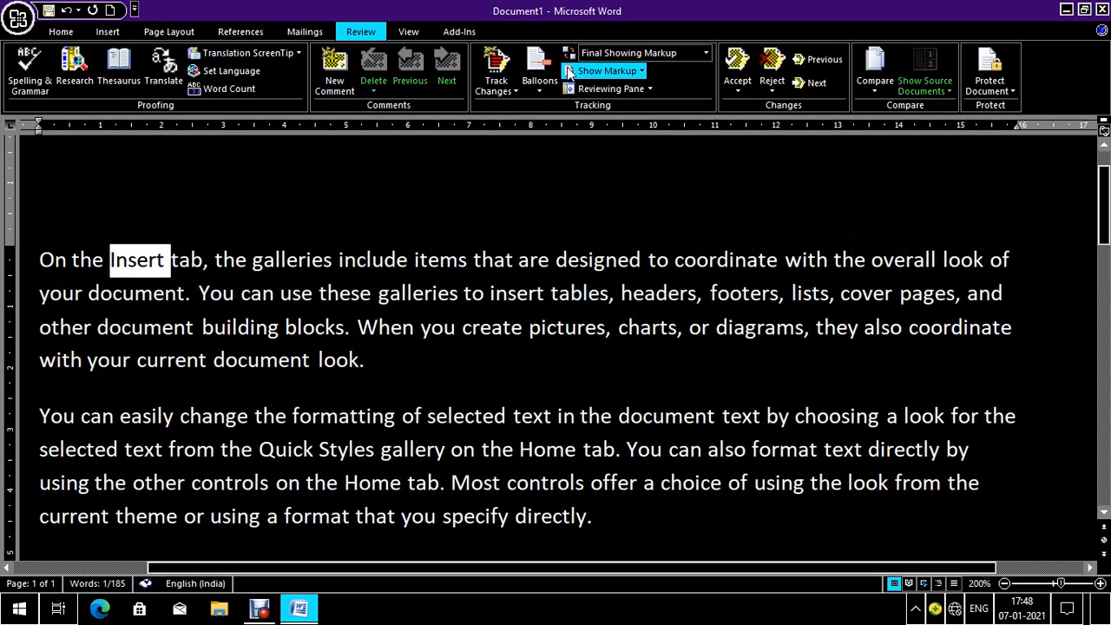
{"action": "key", "text": "alt"}
{"action": "key", "text": "s"}
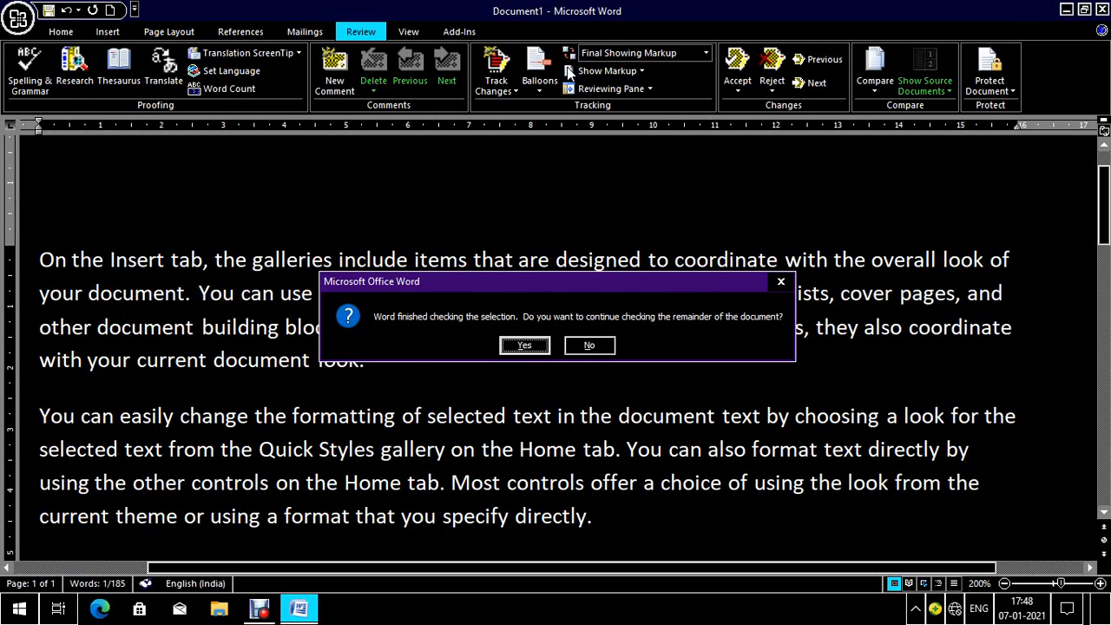
{"action": "key", "text": "Escape"}
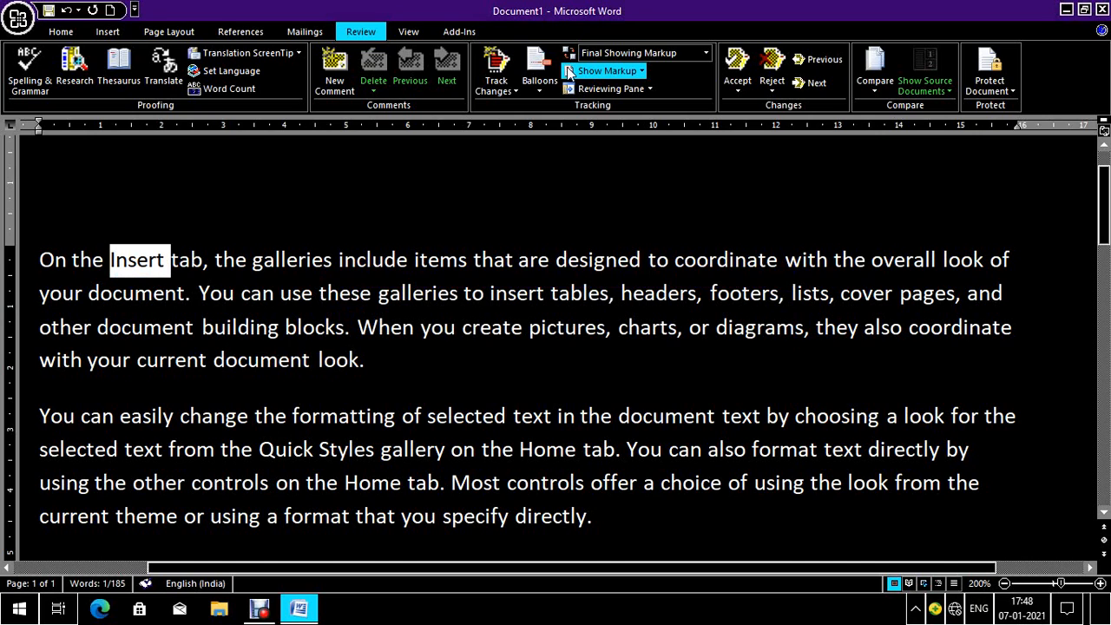
Misspell the word "Insert" in the first sentence as "Insort".
{"action": "key", "text": "Right"}
{"action": "key", "text": "Right"}
{"action": "key", "text": "Right"}
{"action": "key", "text": "Right"}
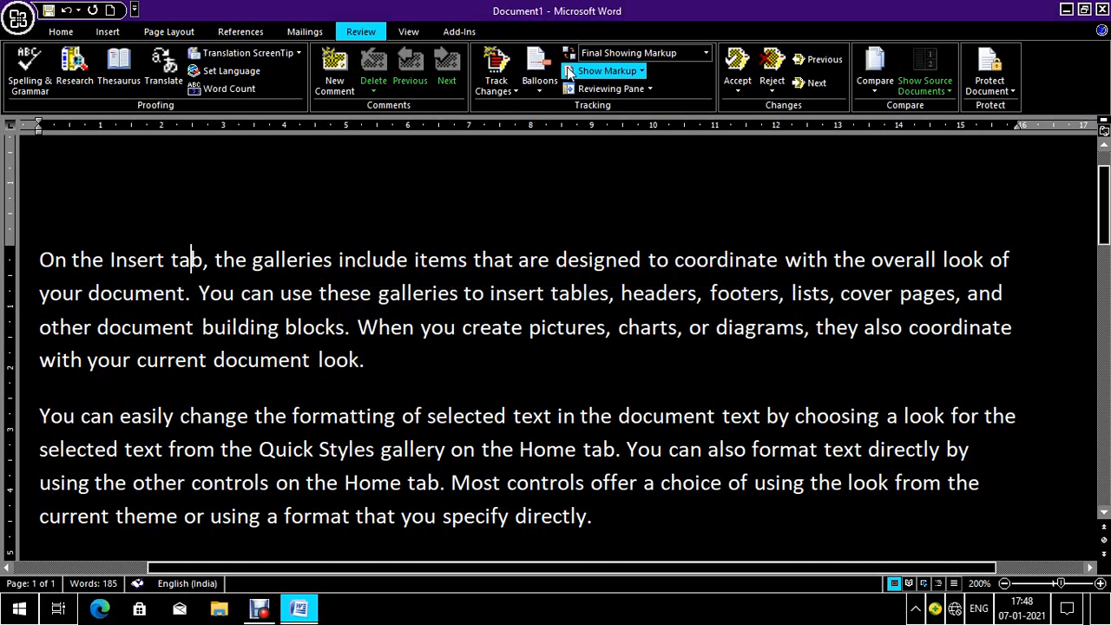
{"action": "key", "text": "Left"}
{"action": "key", "text": "Left"}
{"action": "key", "text": "Left"}
{"action": "key", "text": "Left"}
{"action": "key", "text": "Left"}
{"action": "key", "text": "Left"}
{"action": "key", "text": "Delete"}
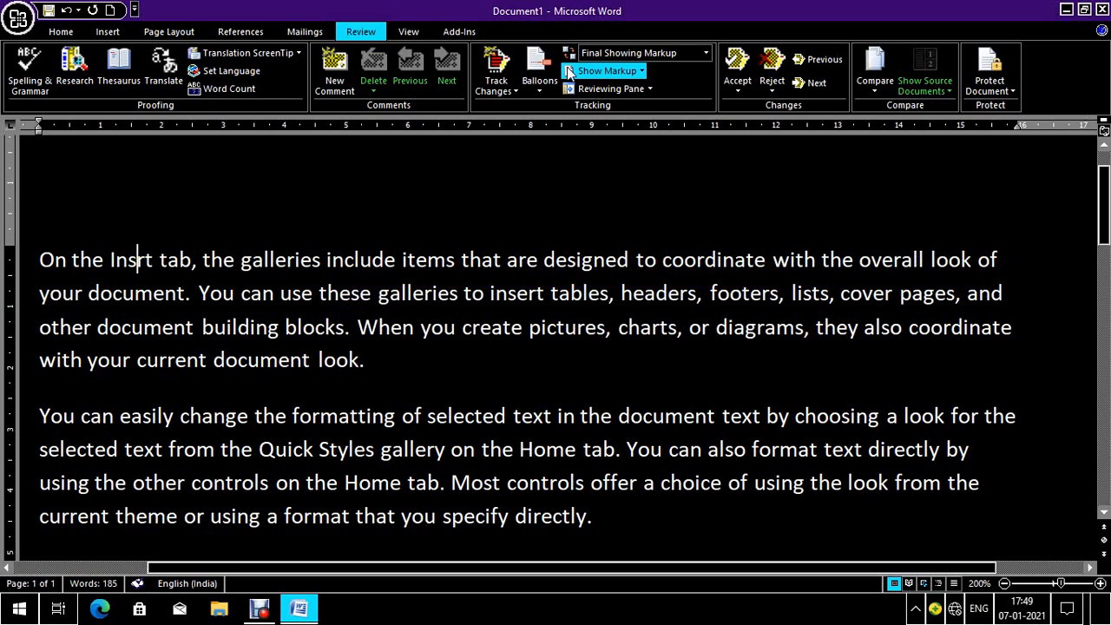
{"action": "type", "text": "o"}
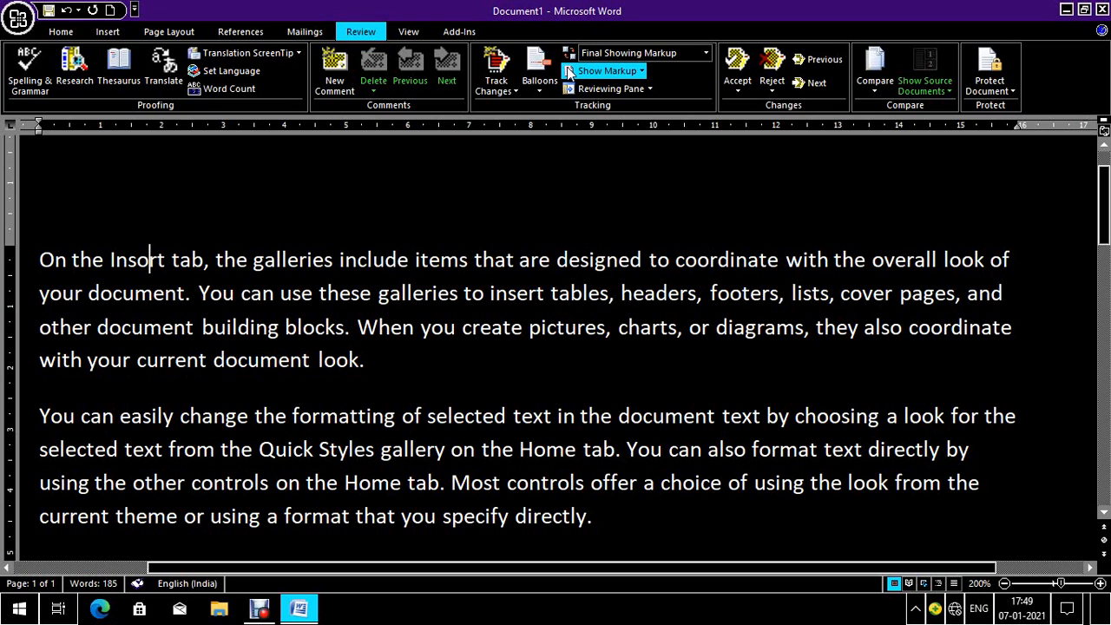
Run the spelling and grammar check, change "Insort" to the suggested "Insert", and finish the check.
{"action": "key", "text": "alt"}
{"action": "key", "text": "s"}
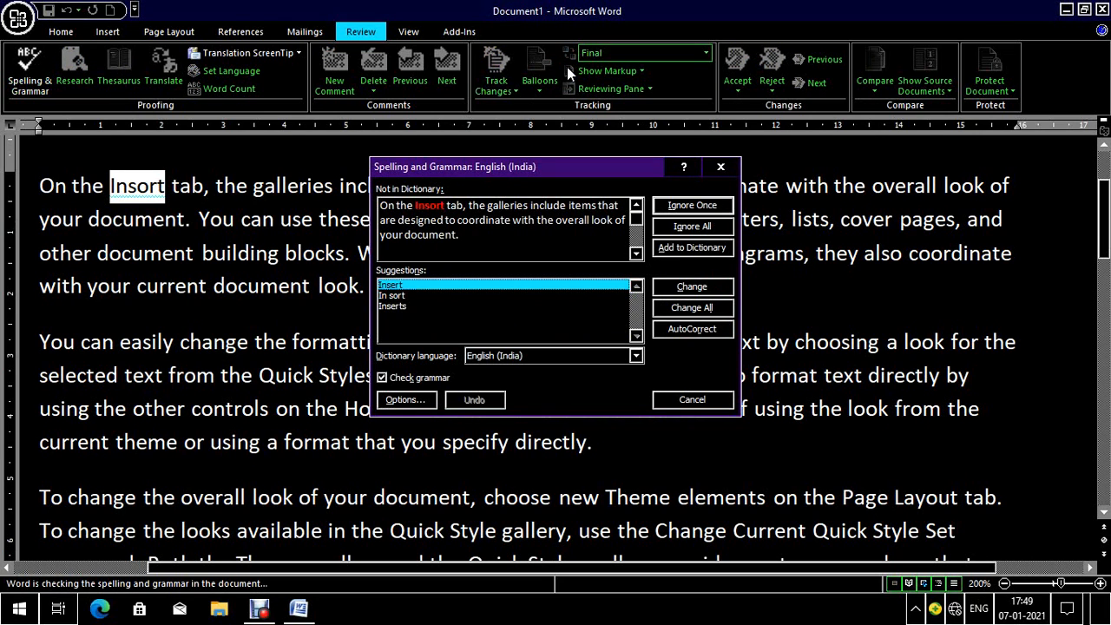
{"action": "key", "text": "Tab"}
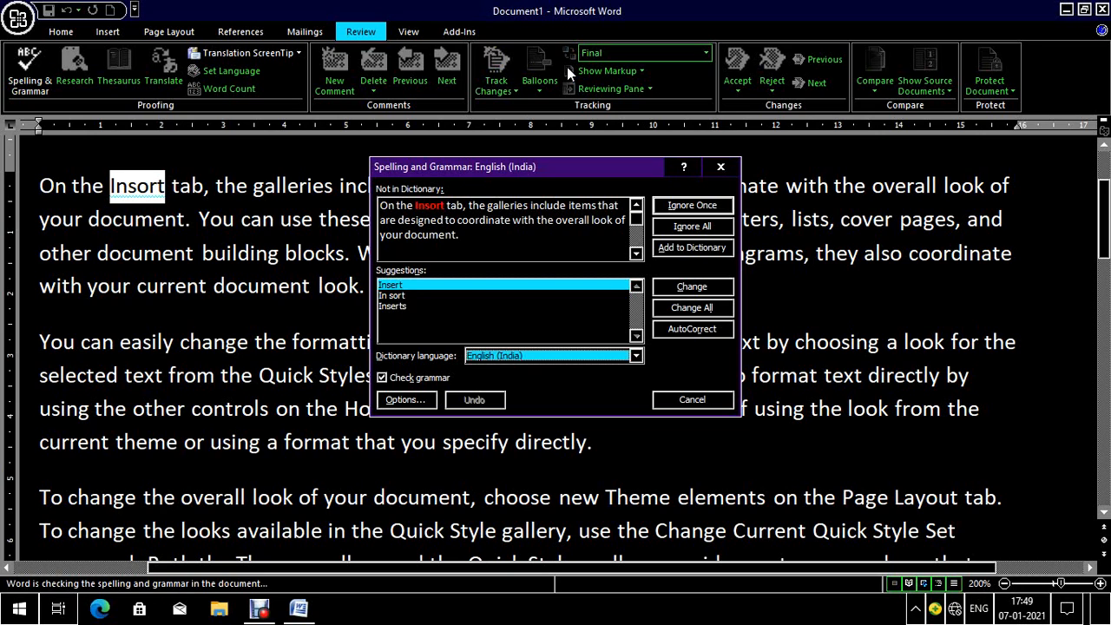
{"action": "key", "text": "Tab"}
{"action": "key", "text": "Tab"}
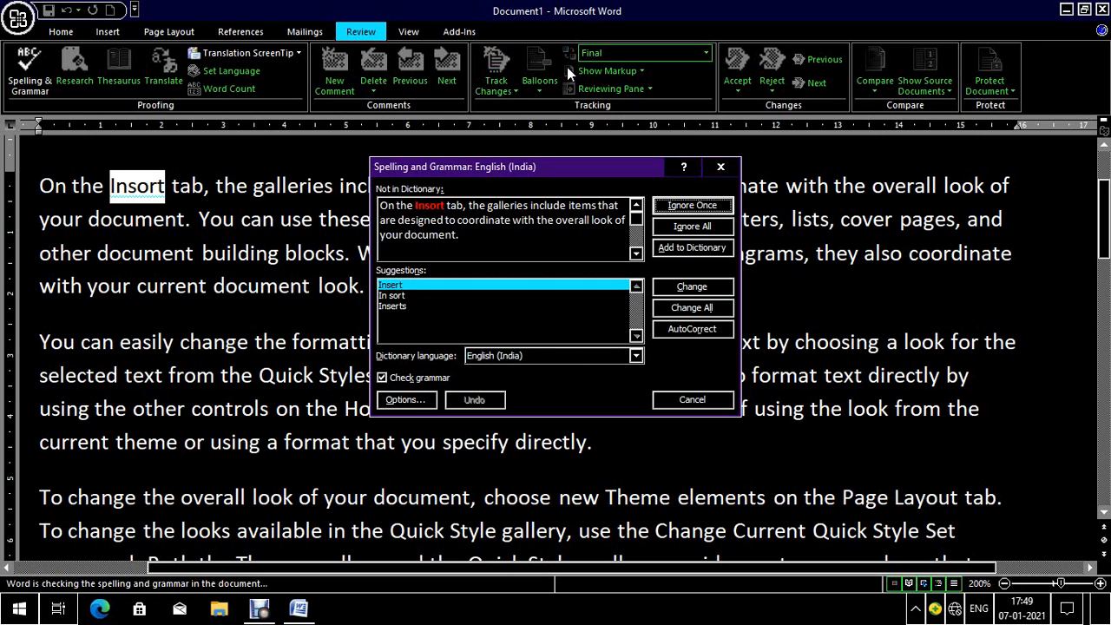
{"action": "key", "text": "Tab"}
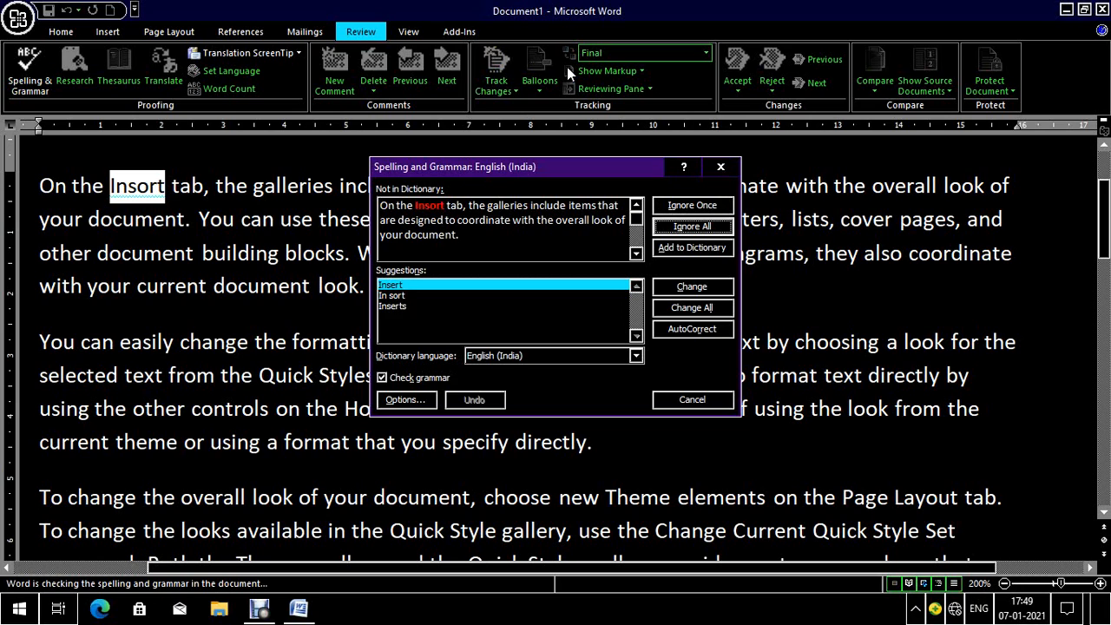
{"action": "key", "text": "Tab"}
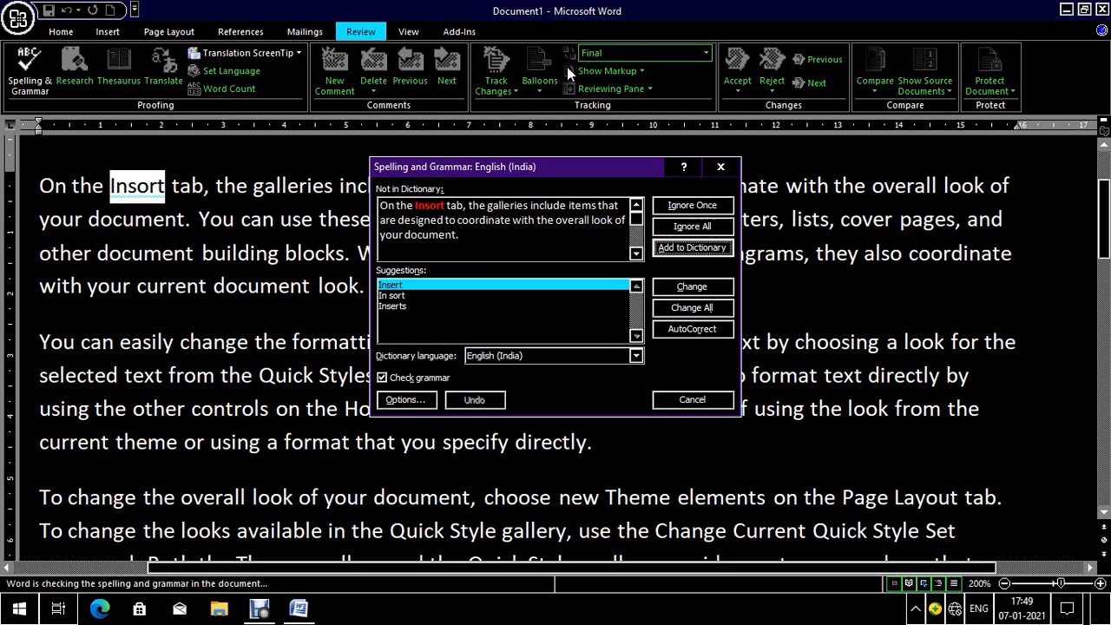
{"action": "key", "text": "shift+Tab"}
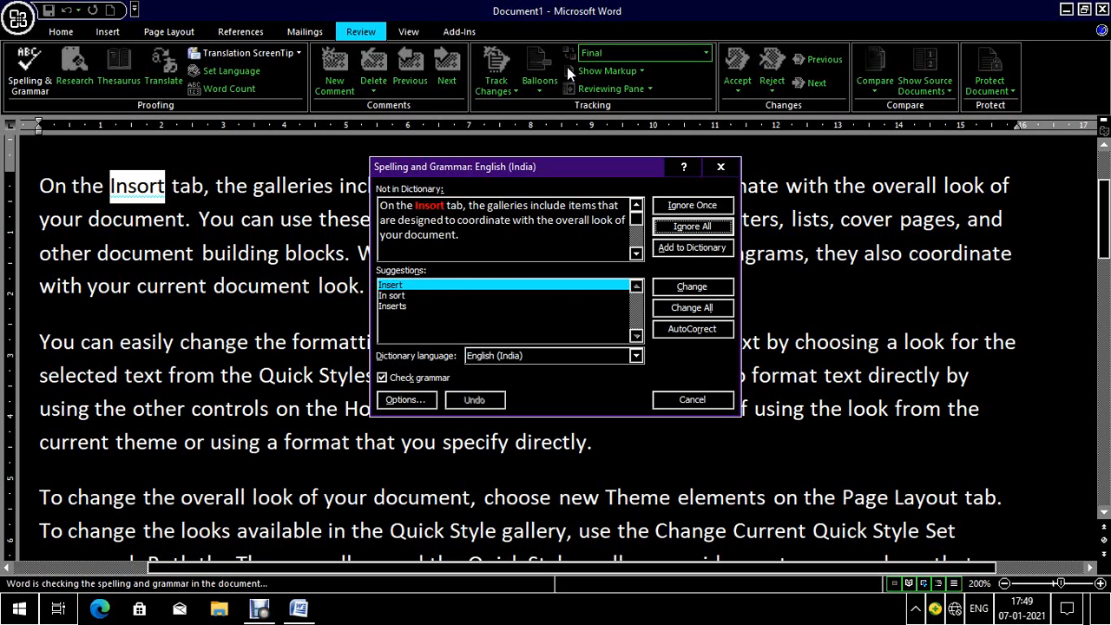
{"action": "key", "text": "Tab"}
{"action": "key", "text": "Tab"}
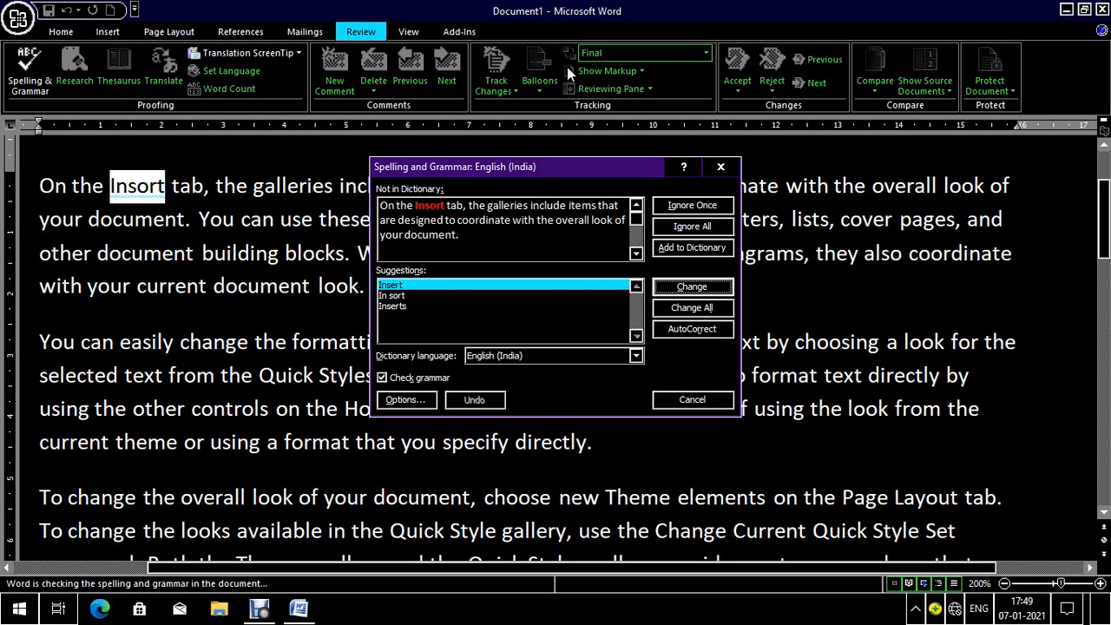
{"action": "key", "text": "Return"}
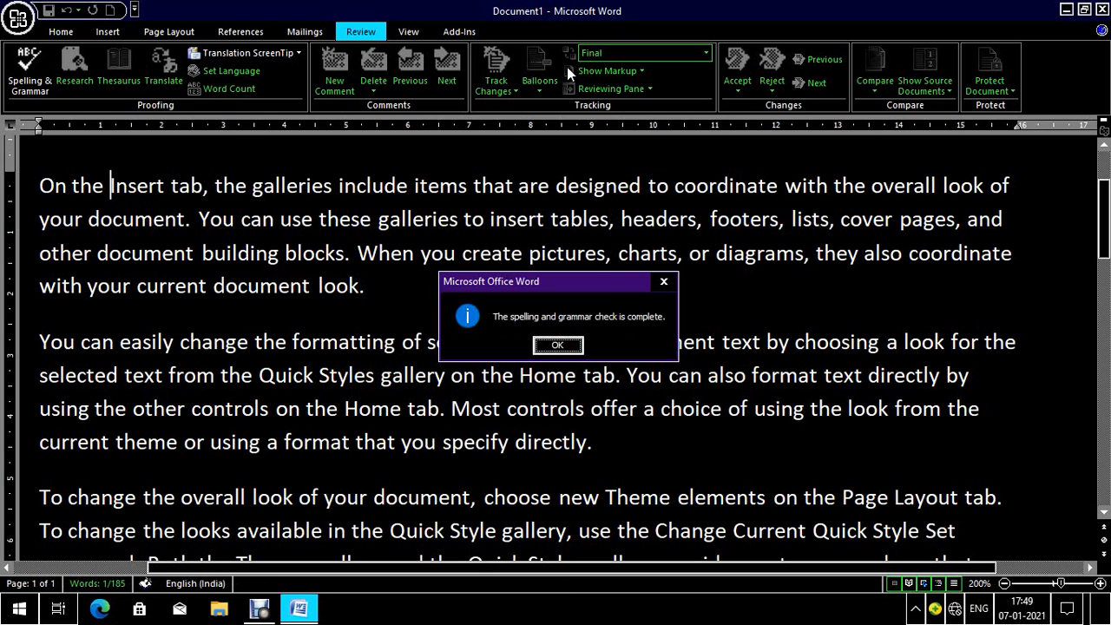
{"action": "key", "text": "Return"}
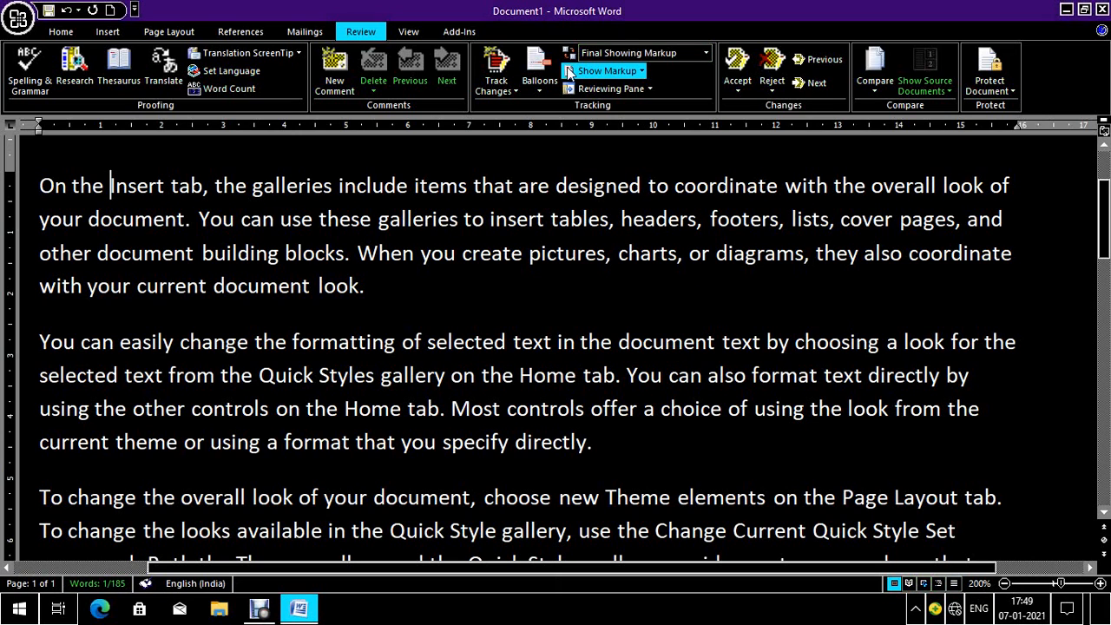
Replace the "e" of "Insert" in the first sentence with "o" so the word is misspelled as "Insort" again.
{"action": "key", "text": "Right"}
{"action": "key", "text": "Right"}
{"action": "key", "text": "Right"}
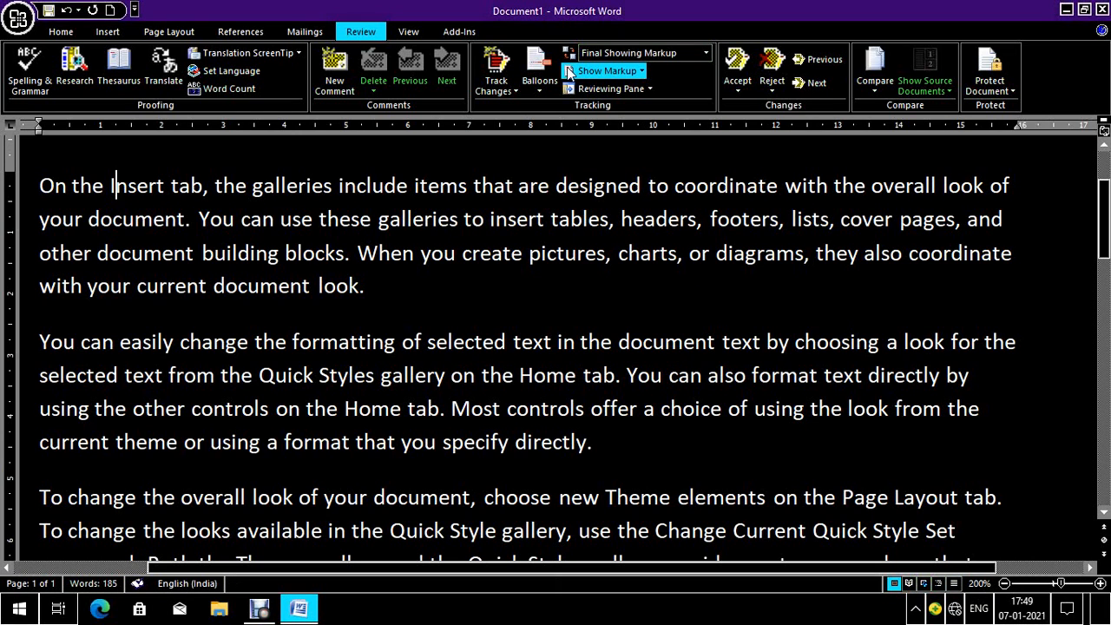
{"action": "key", "text": "ctrl+Left"}
{"action": "key", "text": "ctrl+Left"}
{"action": "key", "text": "ctrl+Right"}
{"action": "key", "text": "ctrl+Right"}
{"action": "key", "text": "ctrl+Left"}
{"action": "key", "text": "Right"}
{"action": "key", "text": "Right"}
{"action": "key", "text": "Right"}
{"action": "key", "text": "Right"}
{"action": "key", "text": "Right"}
{"action": "key", "text": "Left"}
{"action": "key", "text": "Left"}
{"action": "key", "text": "Left"}
{"action": "key", "text": "Right"}
{"action": "key", "text": "BackSpace"}
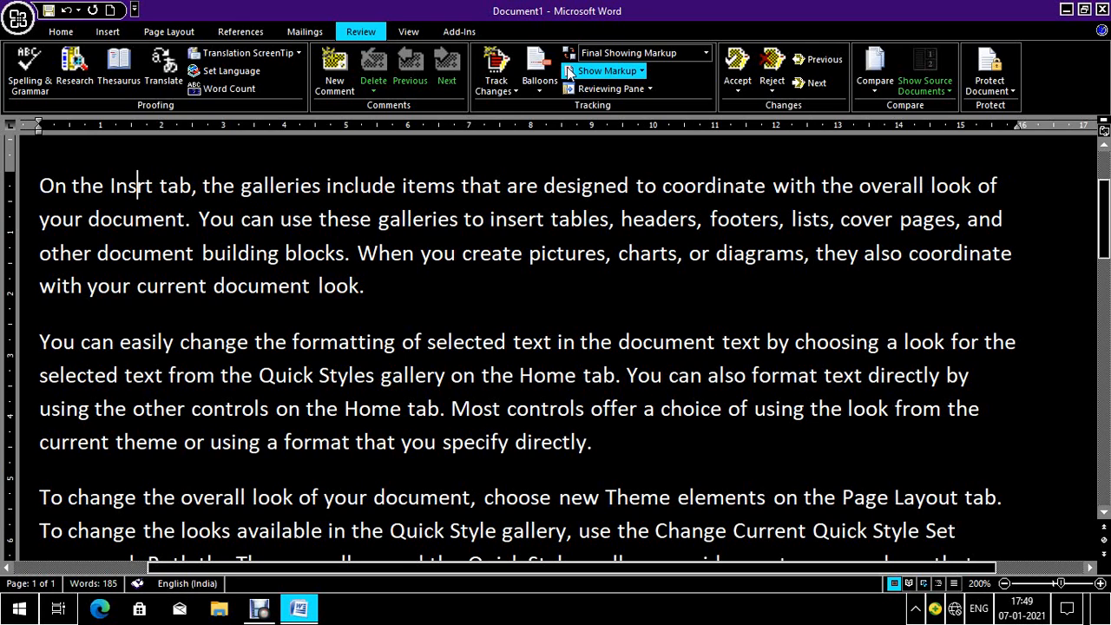
{"action": "type", "text": "o"}
Misspell the word "galleries" in the first sentence as "gallerios".
{"action": "key", "text": "ctrl+Right"}
{"action": "key", "text": "ctrl+Right"}
{"action": "key", "text": "ctrl+Right"}
{"action": "key", "text": "ctrl+Right"}
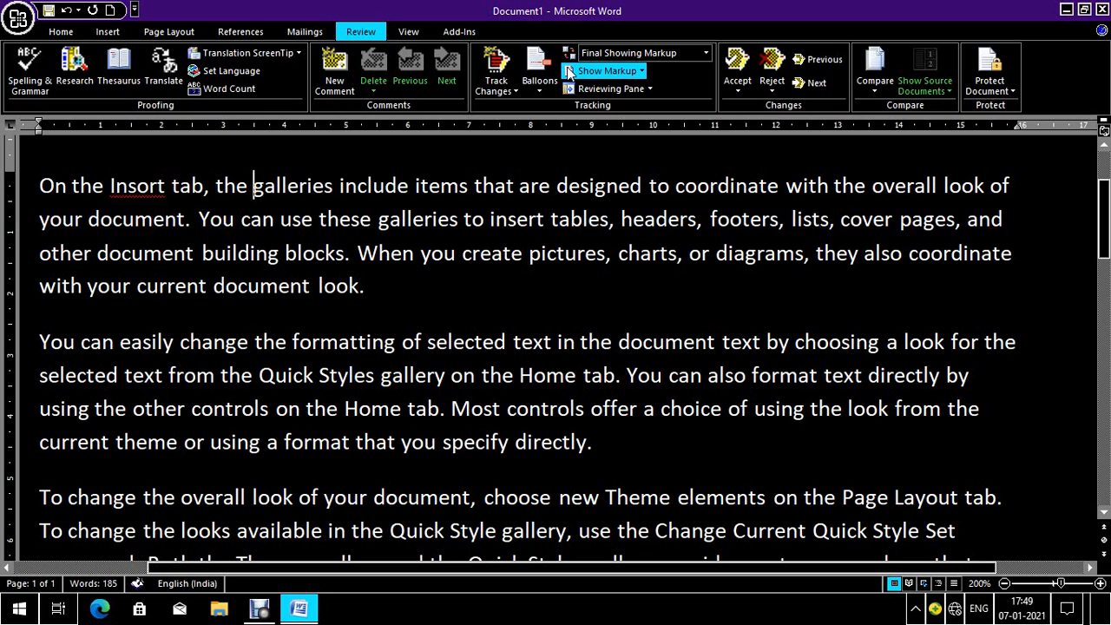
{"action": "key", "text": "Right"}
{"action": "key", "text": "Right"}
{"action": "key", "text": "Right"}
{"action": "key", "text": "Right"}
{"action": "key", "text": "Right"}
{"action": "key", "text": "Right"}
{"action": "key", "text": "Right"}
{"action": "key", "text": "Right"}
{"action": "key", "text": "Right"}
{"action": "key", "text": "BackSpace"}
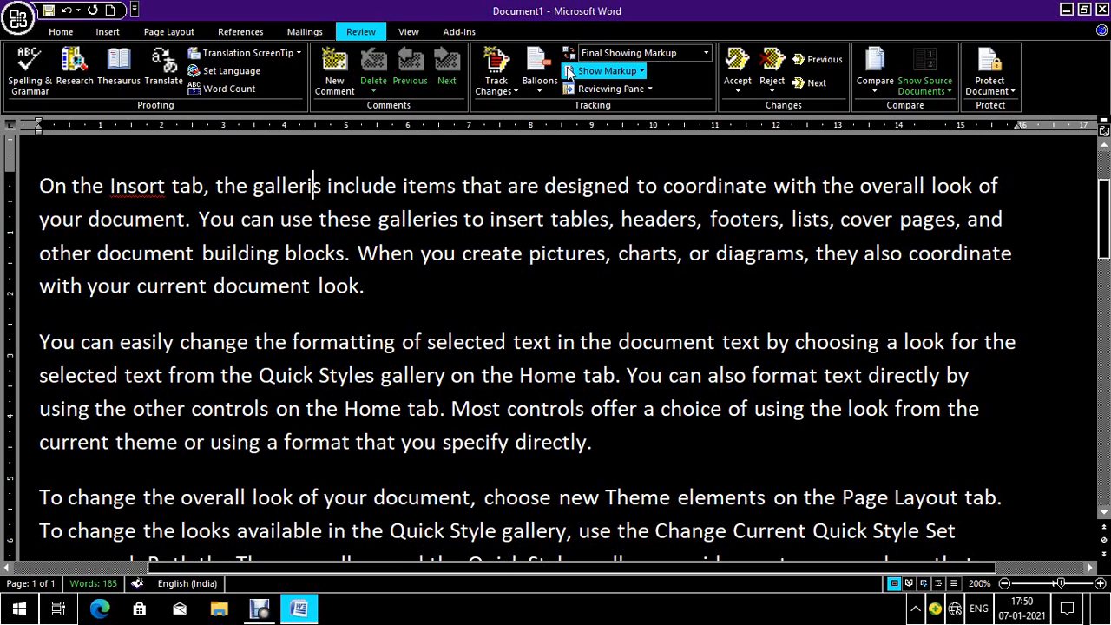
{"action": "type", "text": "o"}
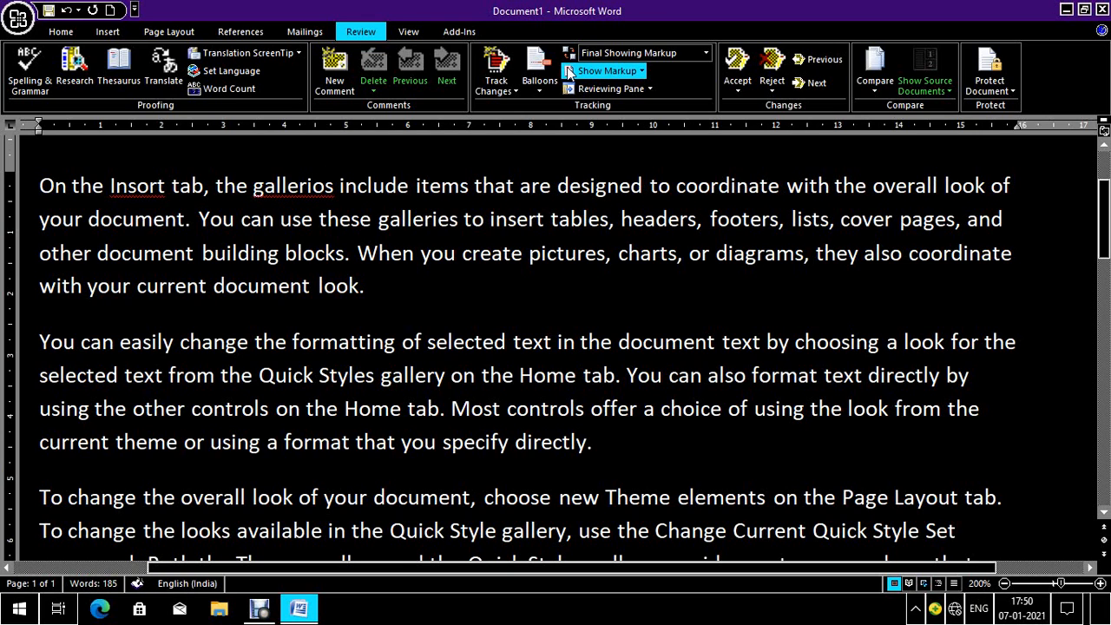
Return to the beginning of the first sentence and start a spelling and grammar check of the document.
{"action": "key", "text": "ctrl+Left"}
{"action": "key", "text": "ctrl+Left"}
{"action": "key", "text": "ctrl+Left"}
{"action": "key", "text": "ctrl+Left"}
{"action": "key", "text": "ctrl+Left"}
{"action": "key", "text": "alt+t"}
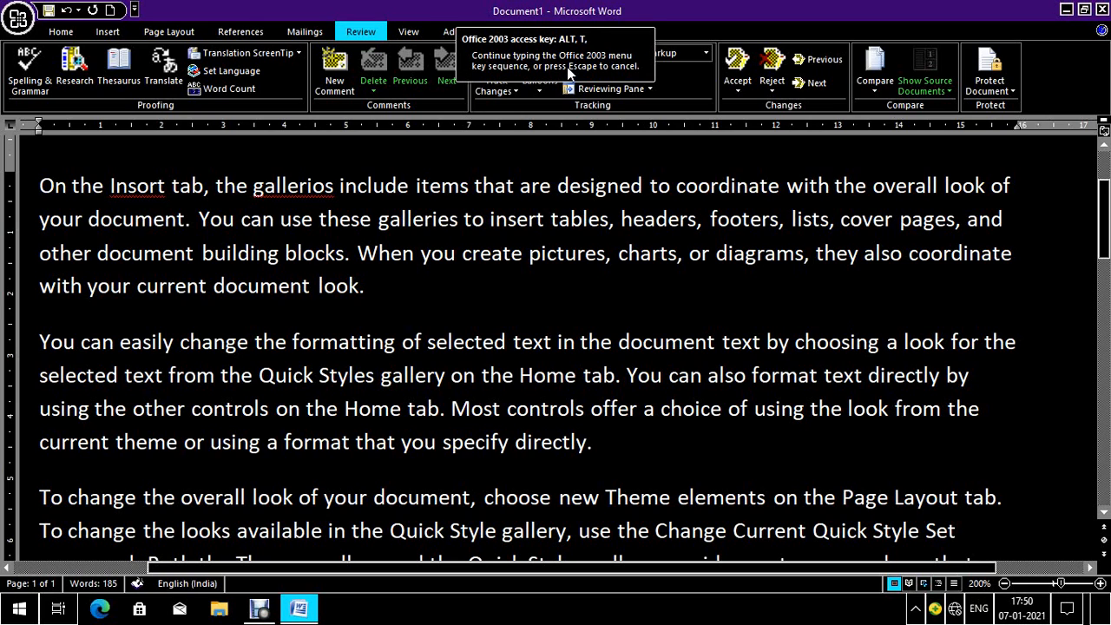
{"action": "key", "text": "s"}
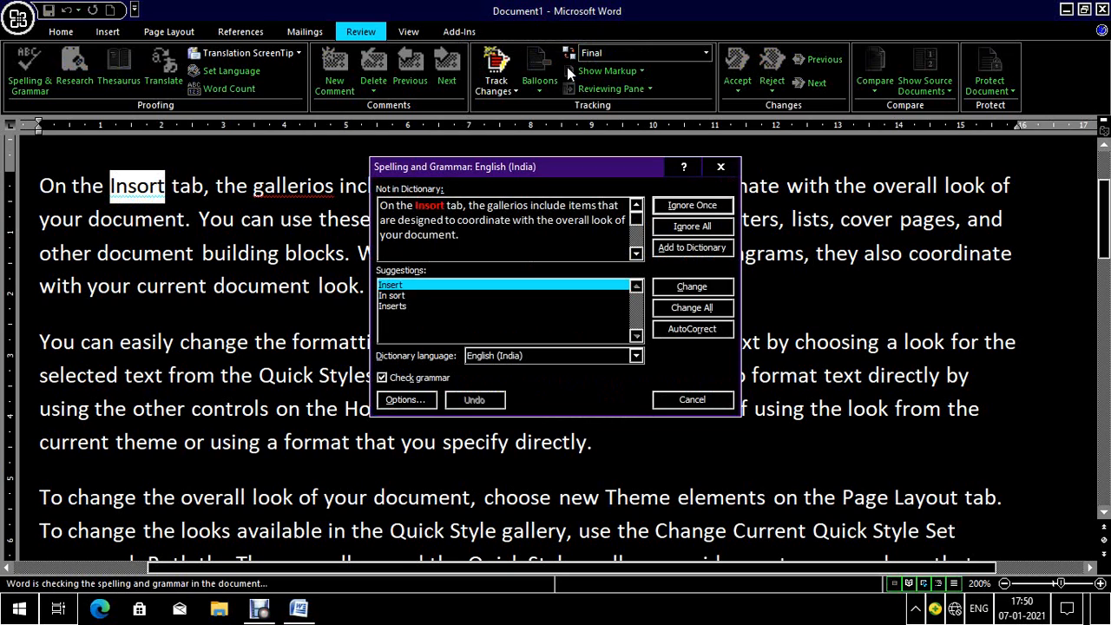
Try to change all occurrences of the flagged word "Insort" from the spelling check.
{"action": "key", "text": "Down"}
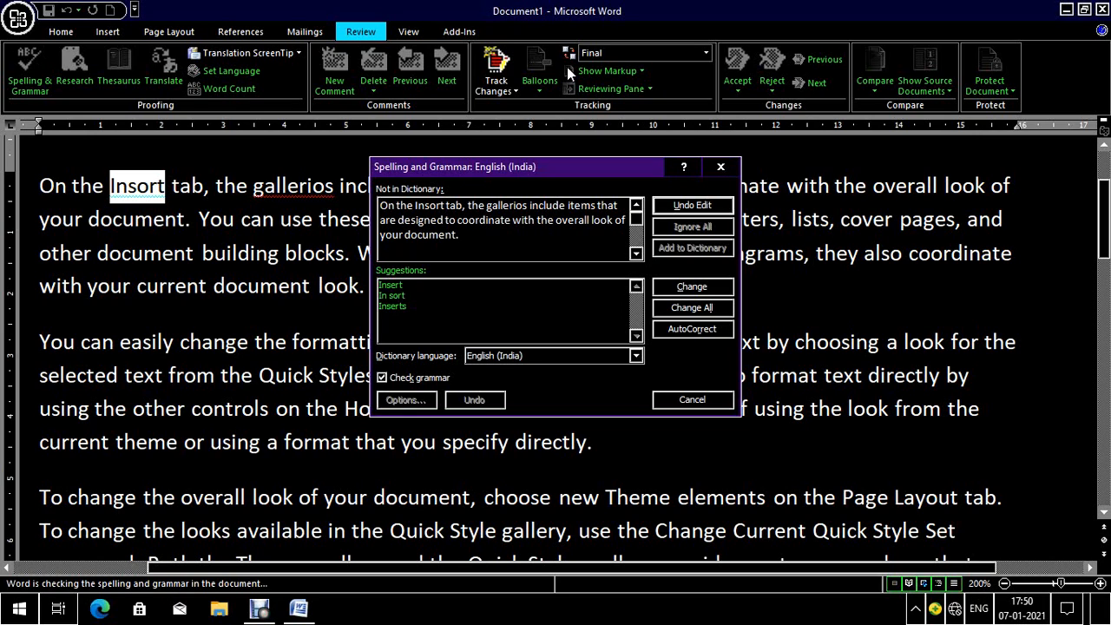
{"action": "key", "text": "Tab"}
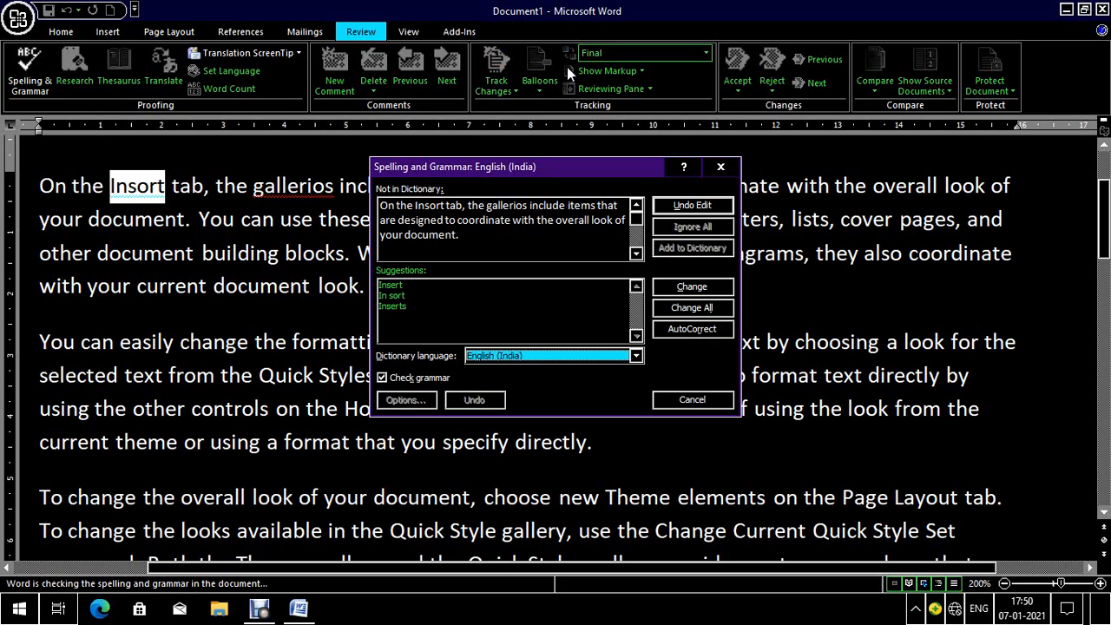
{"action": "key", "text": "Tab"}
{"action": "key", "text": "Tab"}
{"action": "key", "text": "Tab"}
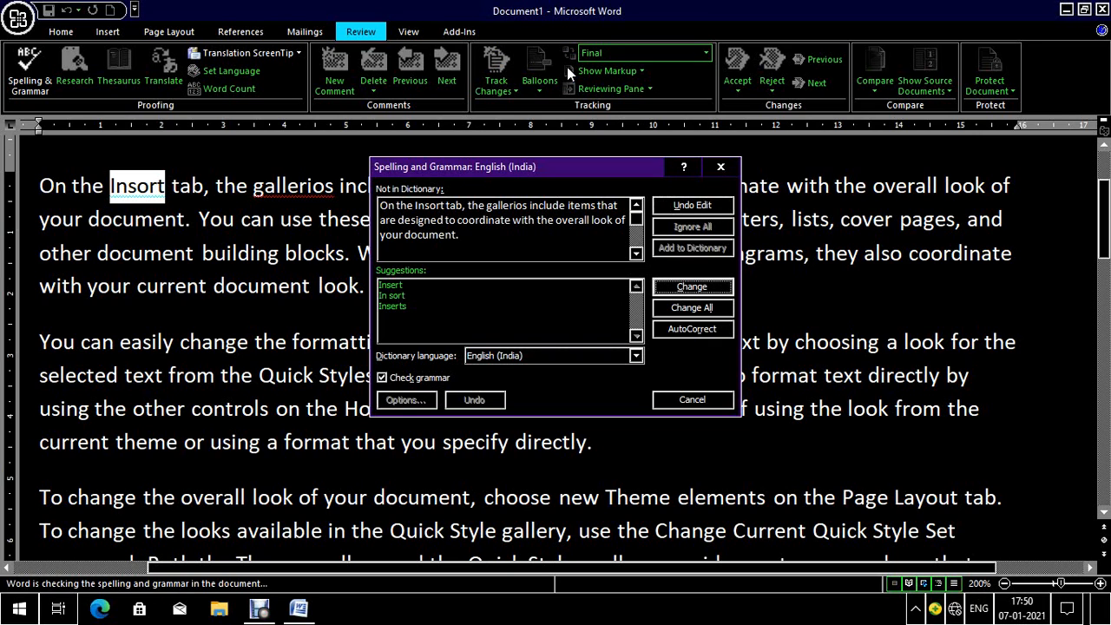
{"action": "key", "text": "Tab"}
{"action": "key", "text": "Tab"}
{"action": "key", "text": "Tab"}
{"action": "key", "text": "Tab"}
{"action": "key", "text": "Tab"}
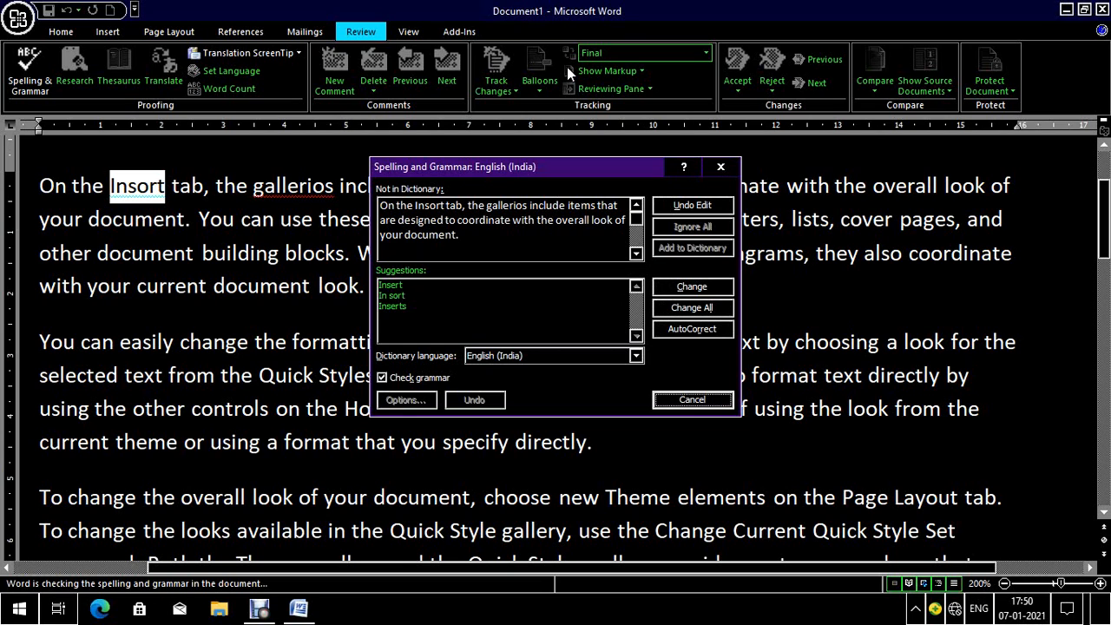
{"action": "key", "text": "Tab"}
{"action": "key", "text": "Tab"}
{"action": "key", "text": "Tab"}
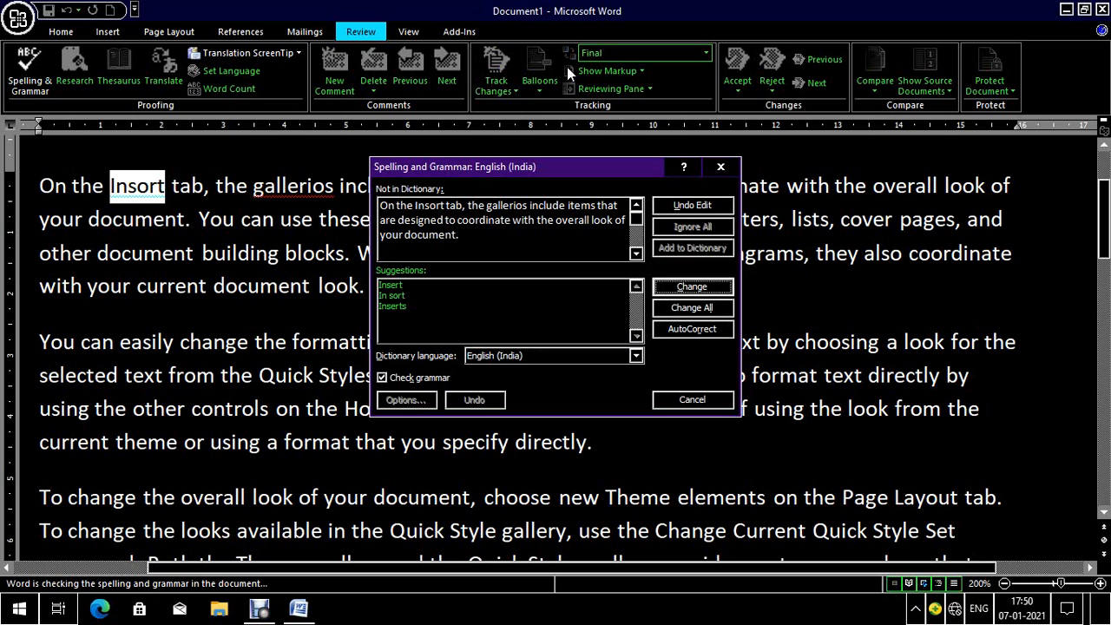
{"action": "key", "text": "Tab"}
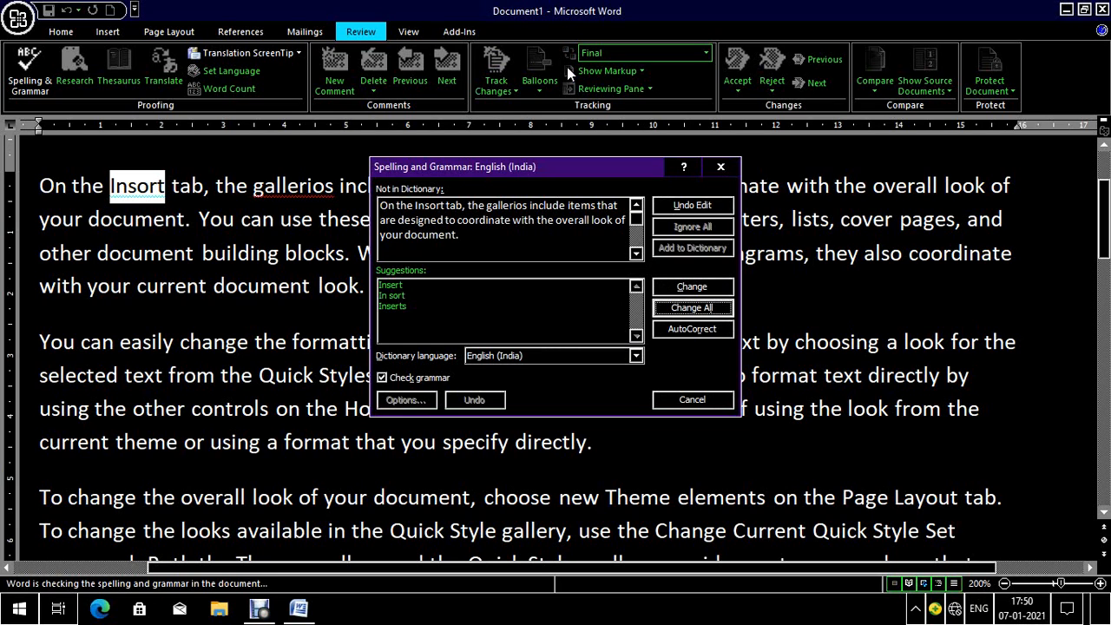
{"action": "key", "text": "Tab"}
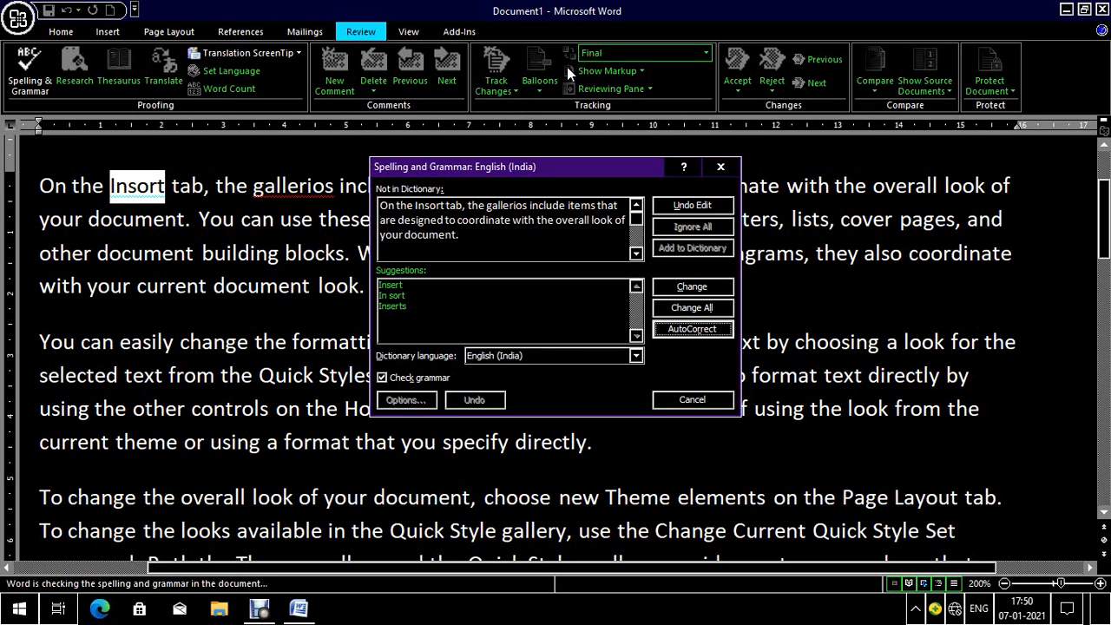
{"action": "key", "text": "shift+Tab"}
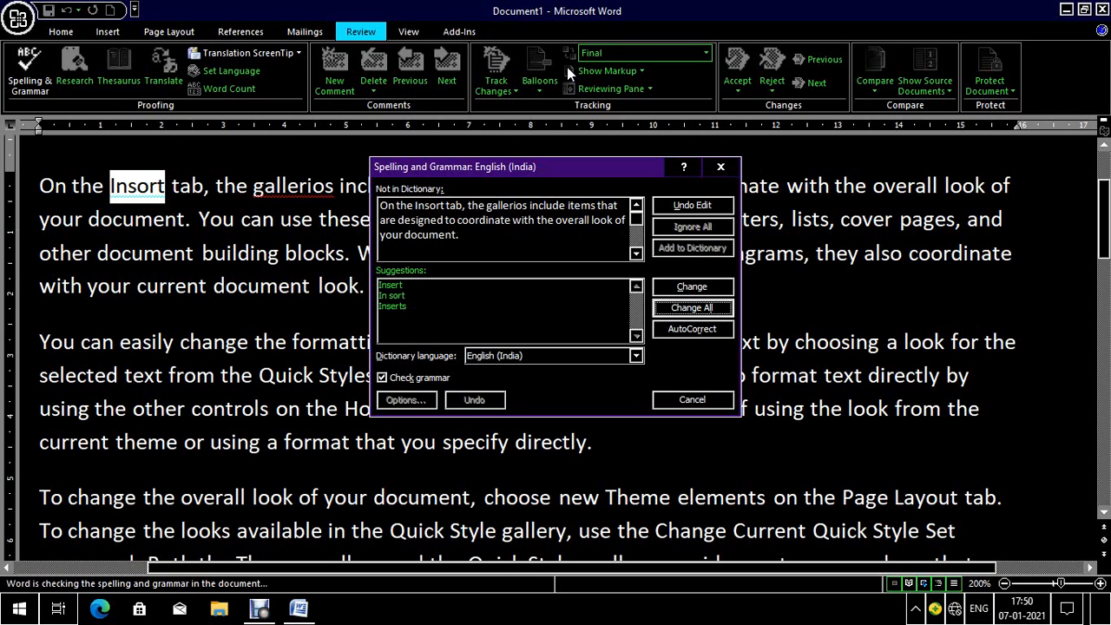
{"action": "key", "text": "Return"}
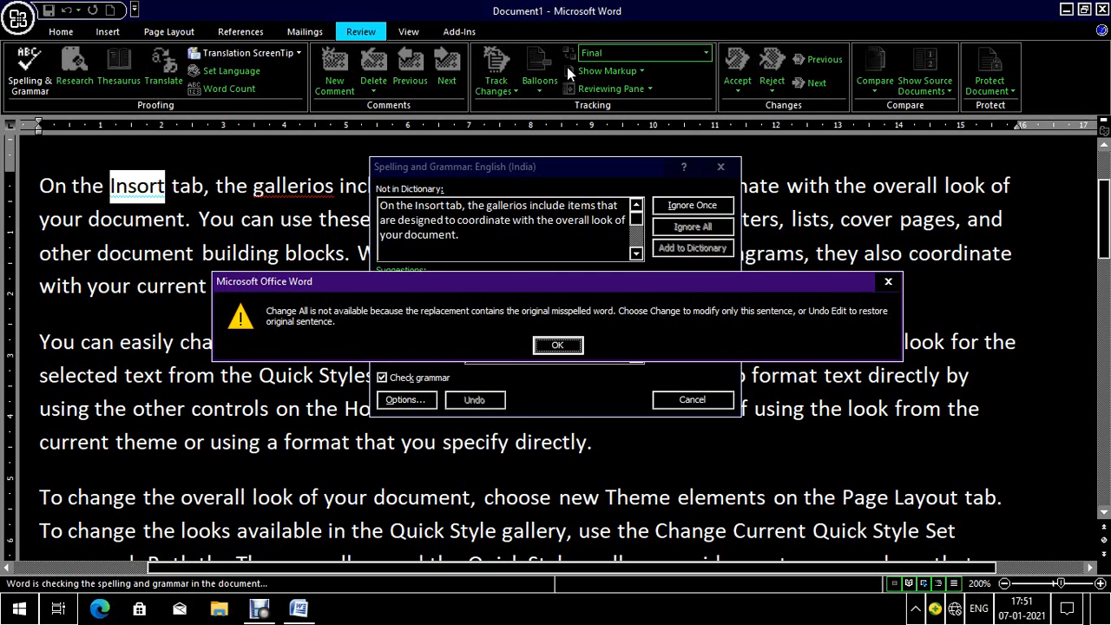
{"action": "key", "text": "Return"}
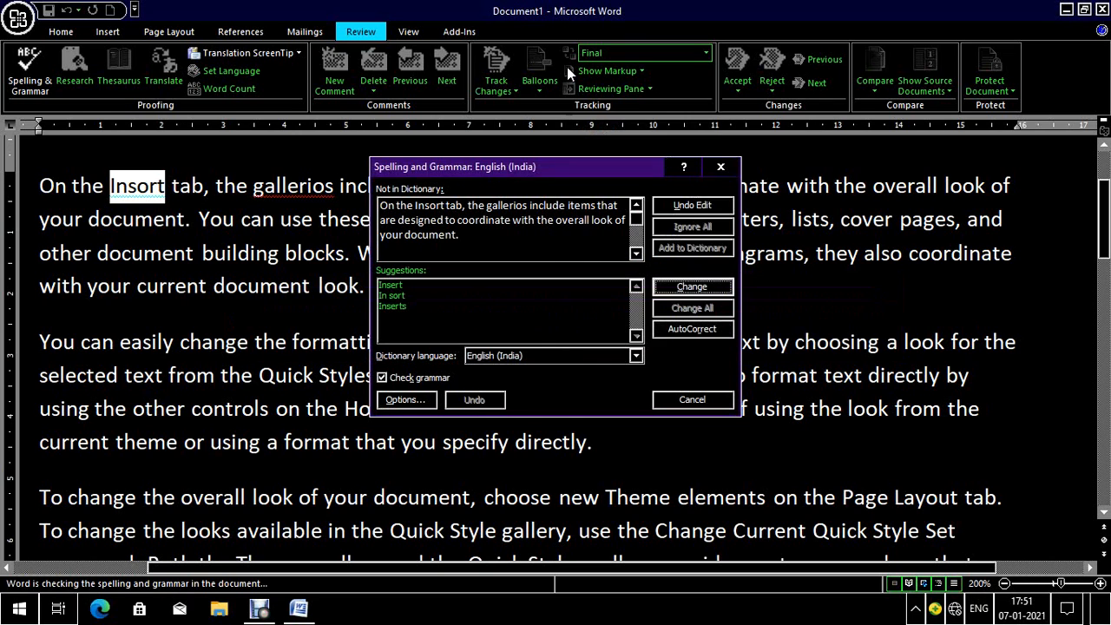
Undo the edit made to the flagged sentence and cancel the spelling and grammar check.
{"action": "key", "text": "Tab"}
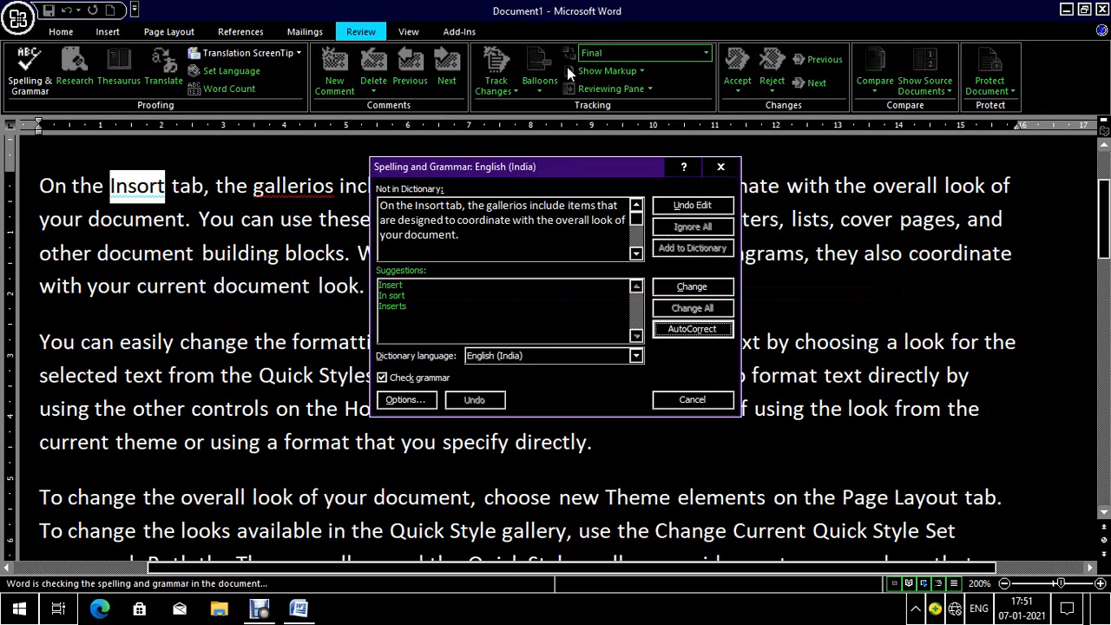
{"action": "key", "text": "shift+Tab"}
{"action": "key", "text": "shift+Tab"}
{"action": "key", "text": "shift+Tab"}
{"action": "key", "text": "Tab"}
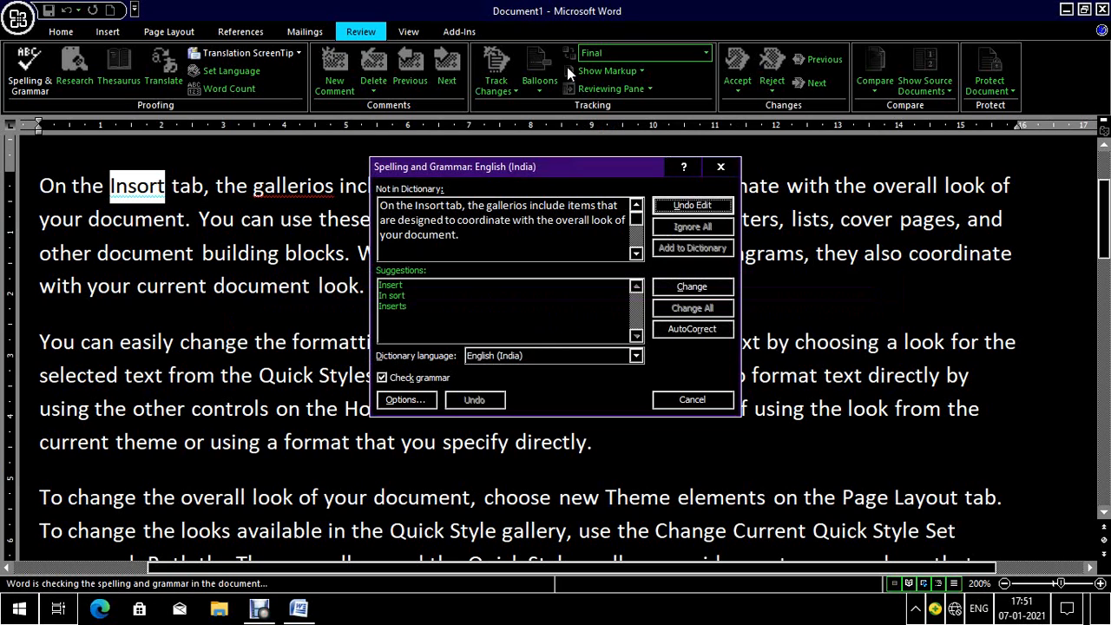
{"action": "key", "text": "Return"}
{"action": "key", "text": "Right"}
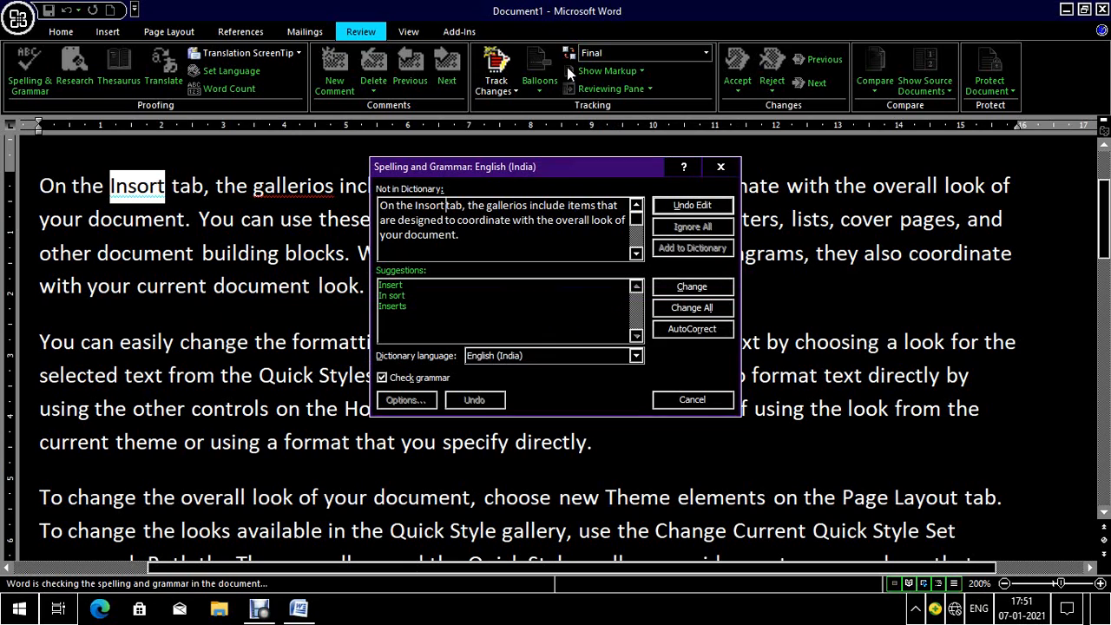
{"action": "key", "text": "Tab"}
{"action": "key", "text": "shift+Tab"}
{"action": "key", "text": "Tab"}
{"action": "key", "text": "Tab"}
{"action": "key", "text": "Tab"}
{"action": "key", "text": "Tab"}
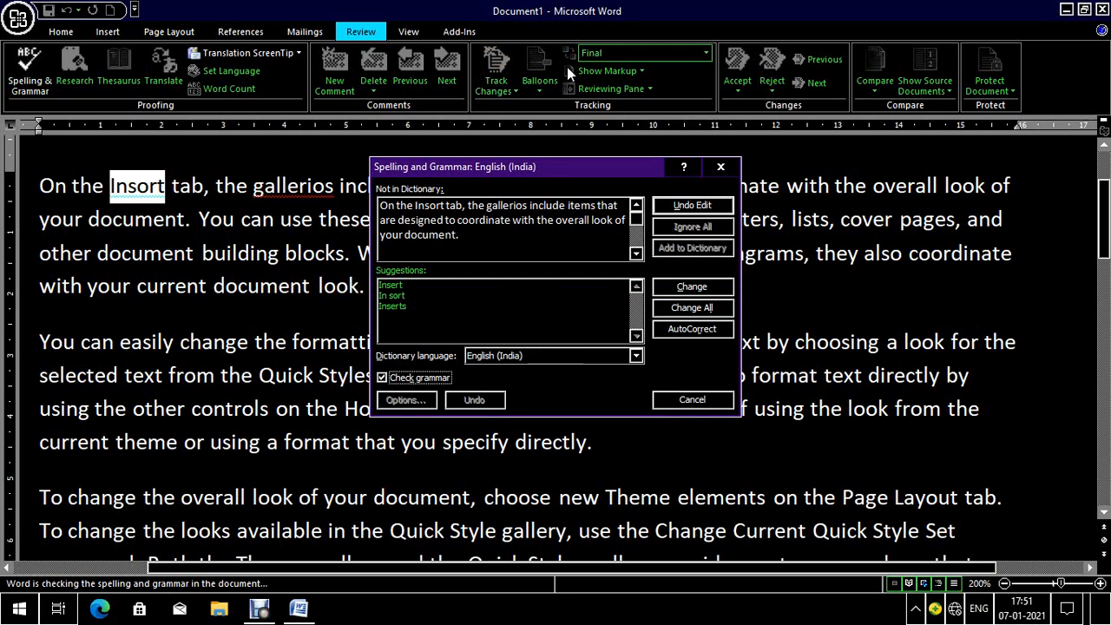
{"action": "key", "text": "Tab"}
{"action": "key", "text": "Escape"}
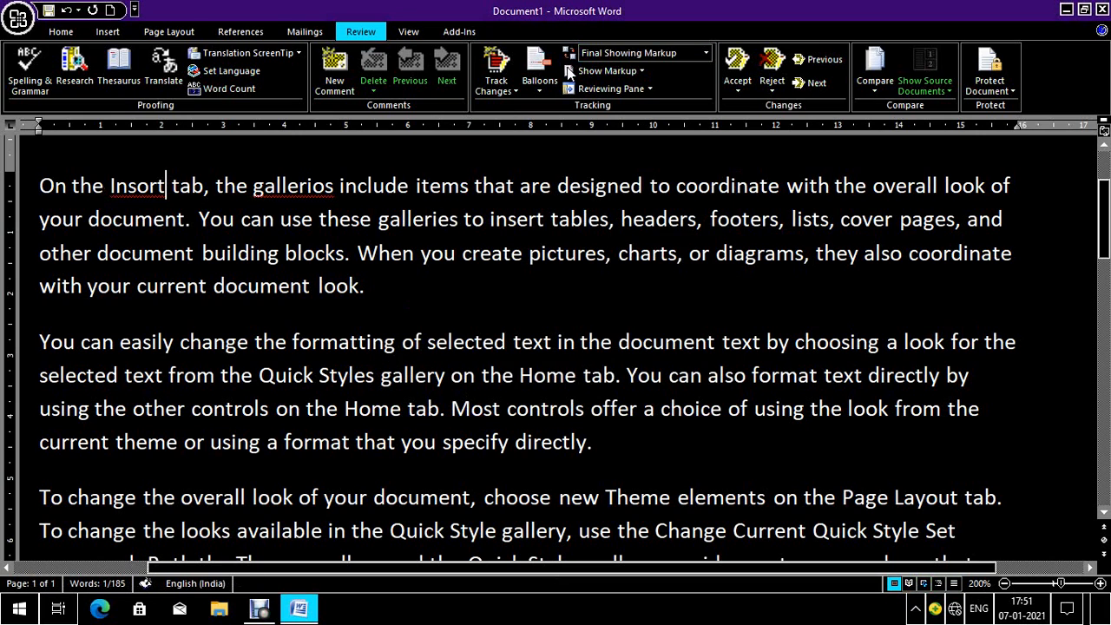
Replace the whole document text with fresh sample paragraphs generated by =rand() and return to the document's beginning.
{"action": "key", "text": "Up"}
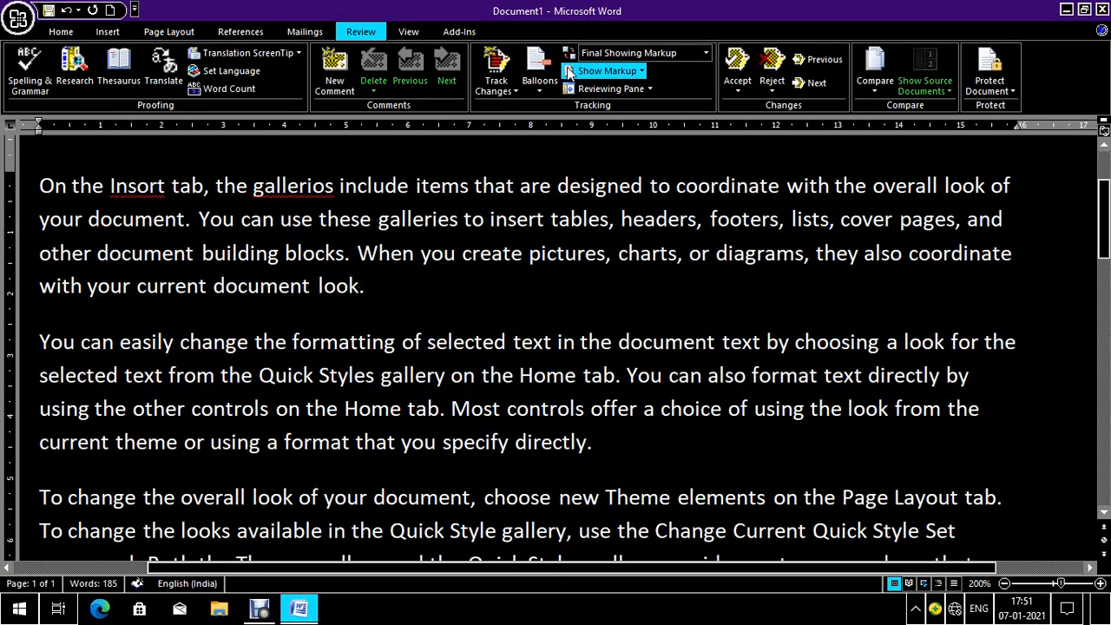
{"action": "key", "text": "ctrl+a"}
{"action": "key", "text": "BackSpace"}
{"action": "type", "text": "="}
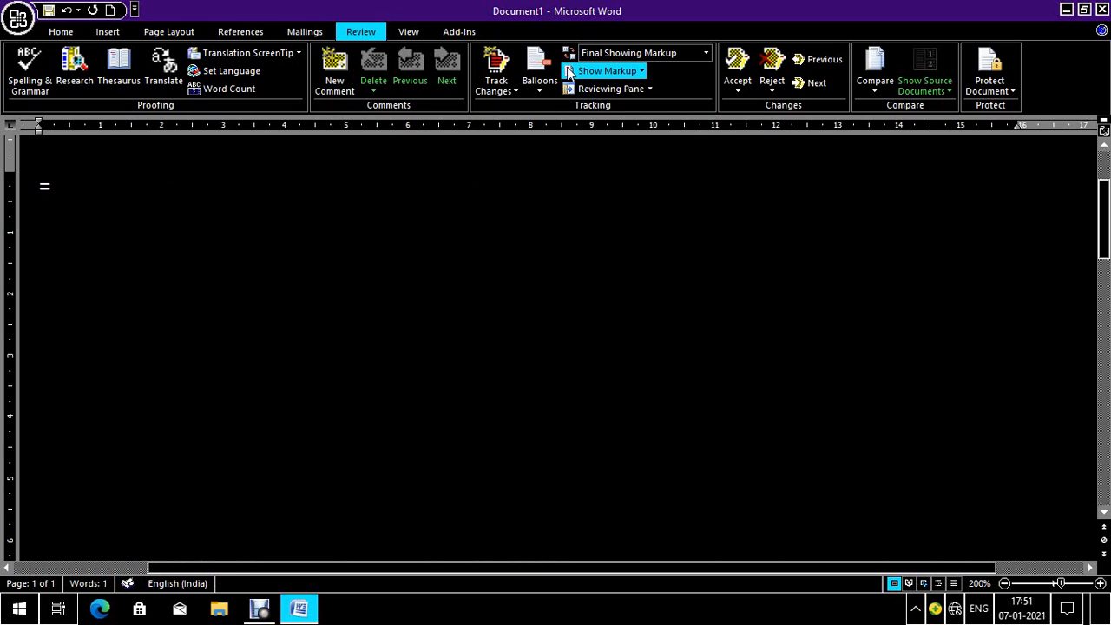
{"action": "type", "text": "rand()"}
{"action": "key", "text": "Return"}
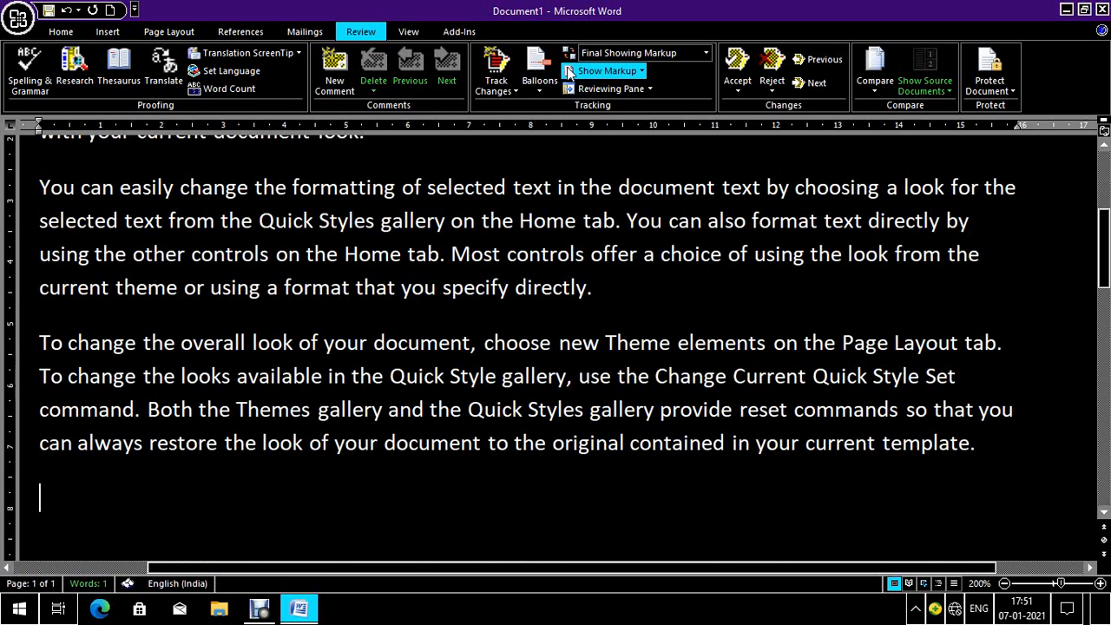
{"action": "key", "text": "Up"}
{"action": "key", "text": "ctrl+Home"}
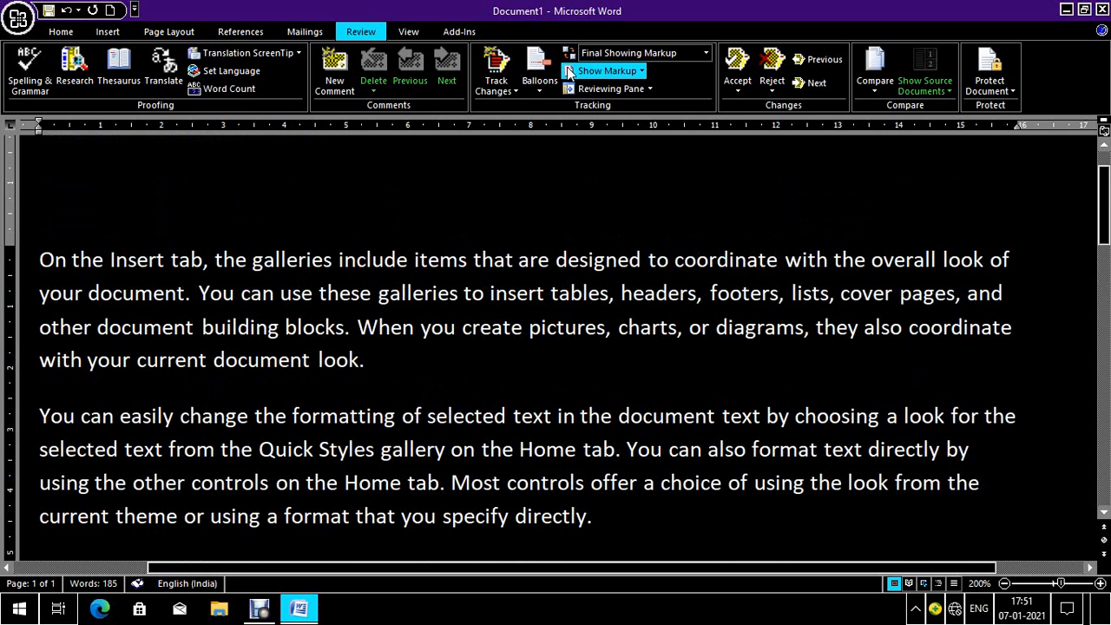
Misspell "Insert" in the first sentence as "Insort" by replacing its "e" with "o".
{"action": "key", "text": "ctrl+Right"}
{"action": "key", "text": "ctrl+Right"}
{"action": "key", "text": "Right"}
{"action": "key", "text": "Right"}
{"action": "key", "text": "Right"}
{"action": "key", "text": "Delete"}
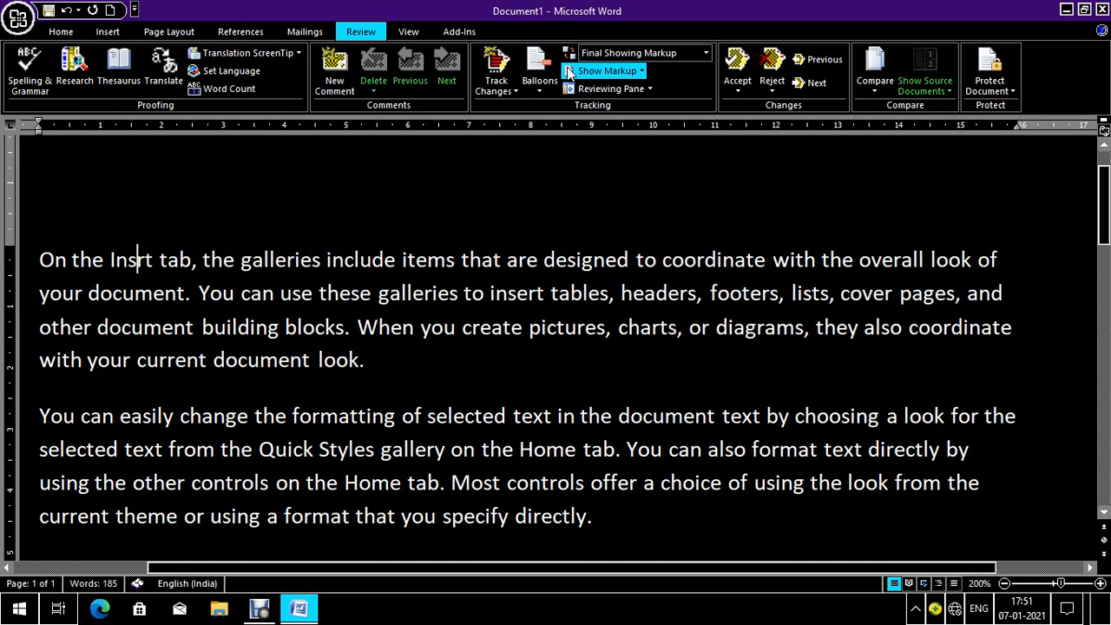
{"action": "type", "text": "o"}
Misspell "galleries" in the first sentence as "gallerios" by replacing its "e" with "o".
{"action": "key", "text": "Right"}
{"action": "key", "text": "Right"}
{"action": "key", "text": "Right"}
{"action": "key", "text": "Right"}
{"action": "key", "text": "Right"}
{"action": "key", "text": "Right"}
{"action": "key", "text": "Right"}
{"action": "key", "text": "Right"}
{"action": "key", "text": "Right"}
{"action": "key", "text": "Right"}
{"action": "key", "text": "Right"}
{"action": "key", "text": "Right"}
{"action": "key", "text": "Right"}
{"action": "key", "text": "Right"}
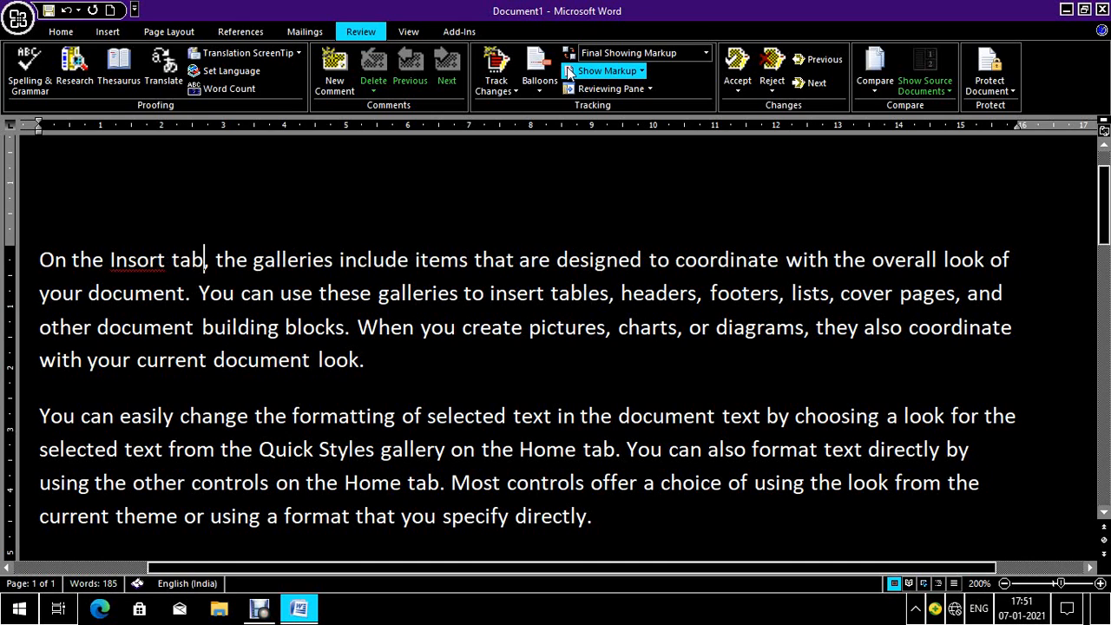
{"action": "key", "text": "Right"}
{"action": "key", "text": "Right"}
{"action": "key", "text": "Right"}
{"action": "key", "text": "Right"}
{"action": "key", "text": "Right"}
{"action": "key", "text": "Right"}
{"action": "key", "text": "BackSpace"}
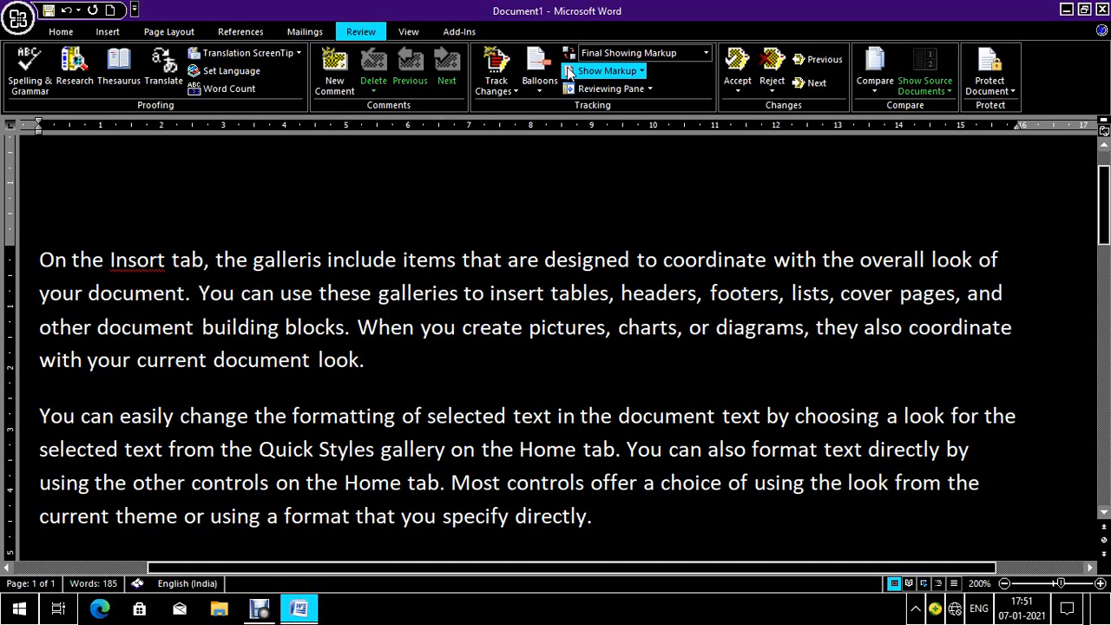
{"action": "type", "text": "o"}
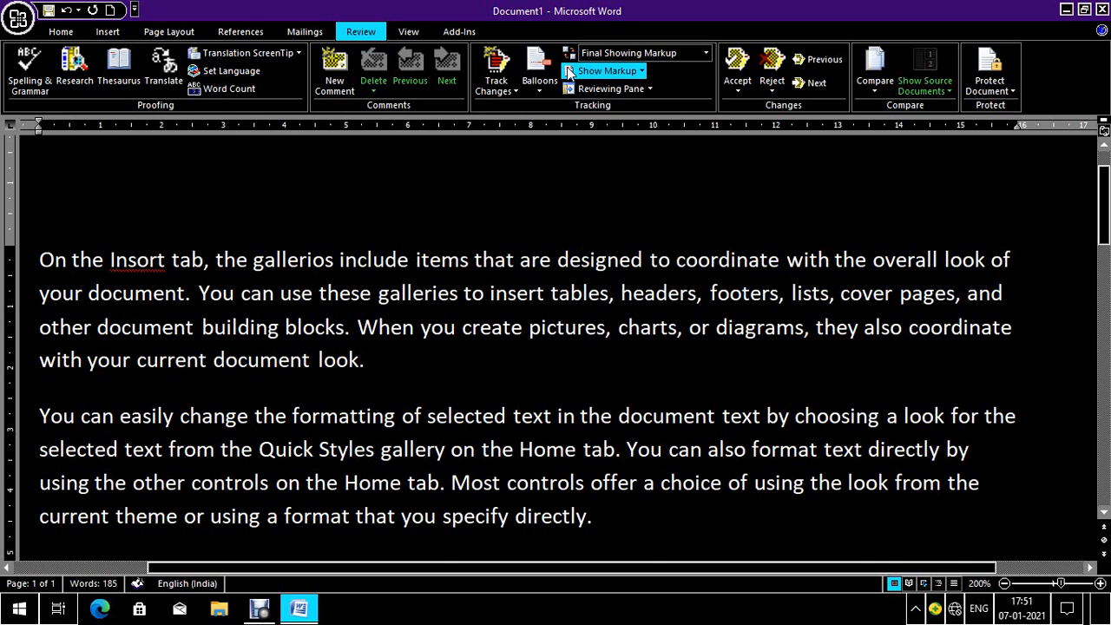
Select the word "gallerios" in the first sentence and start a spelling and grammar check.
{"action": "key", "text": "ctrl+shift+Left"}
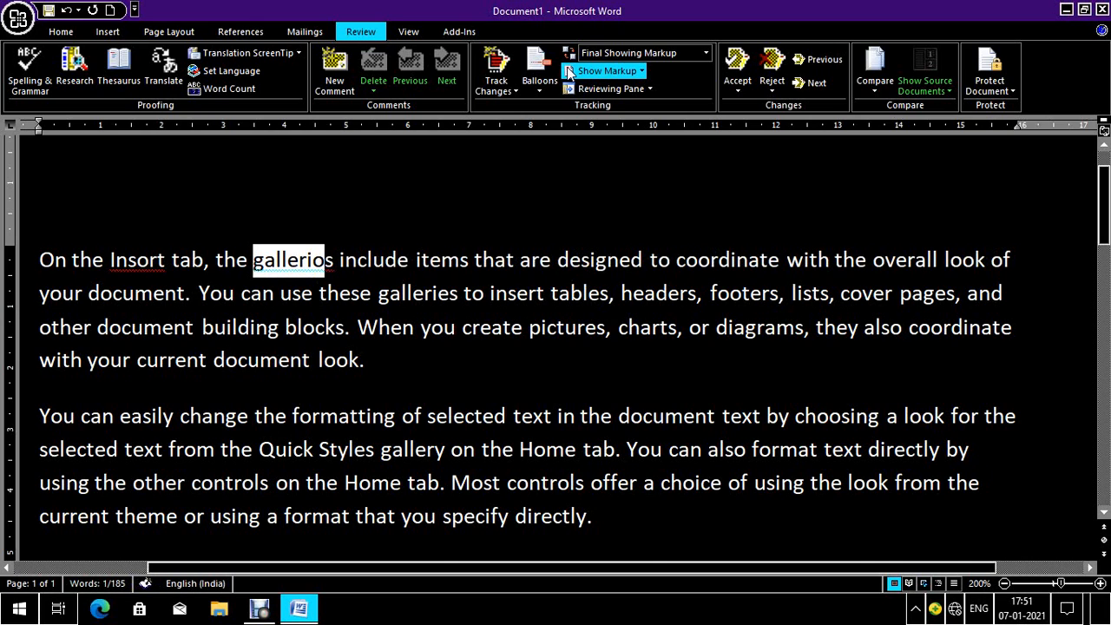
{"action": "key", "text": "Right"}
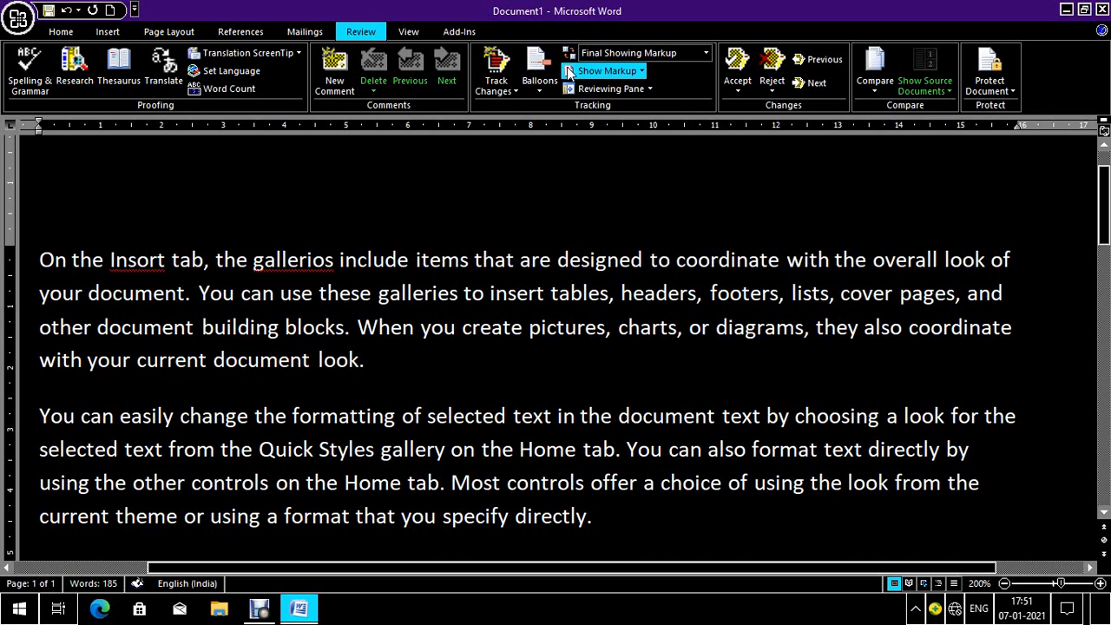
{"action": "key", "text": "Left"}
{"action": "key", "text": "Left"}
{"action": "key", "text": "Left"}
{"action": "key", "text": "Left"}
{"action": "key", "text": "Left"}
{"action": "key", "text": "Left"}
{"action": "key", "text": "ctrl+shift+Right"}
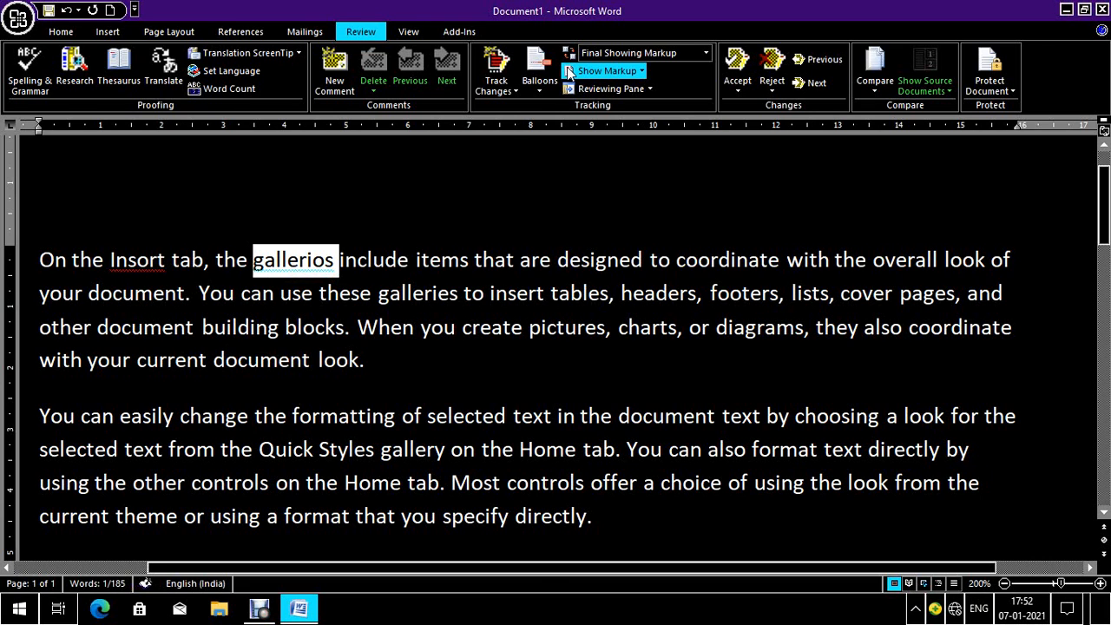
{"action": "key", "text": "F7"}
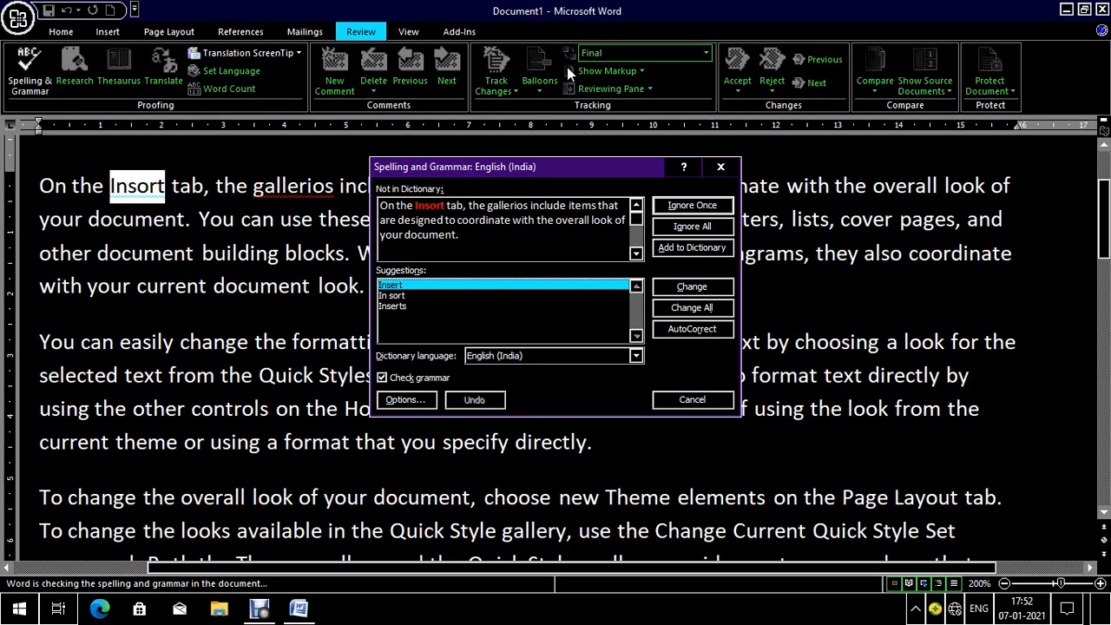
Ignore all occurrences of the flagged word "Insort" in the spelling check.
{"action": "key", "text": "Tab"}
{"action": "key", "text": "Tab"}
{"action": "key", "text": "Tab"}
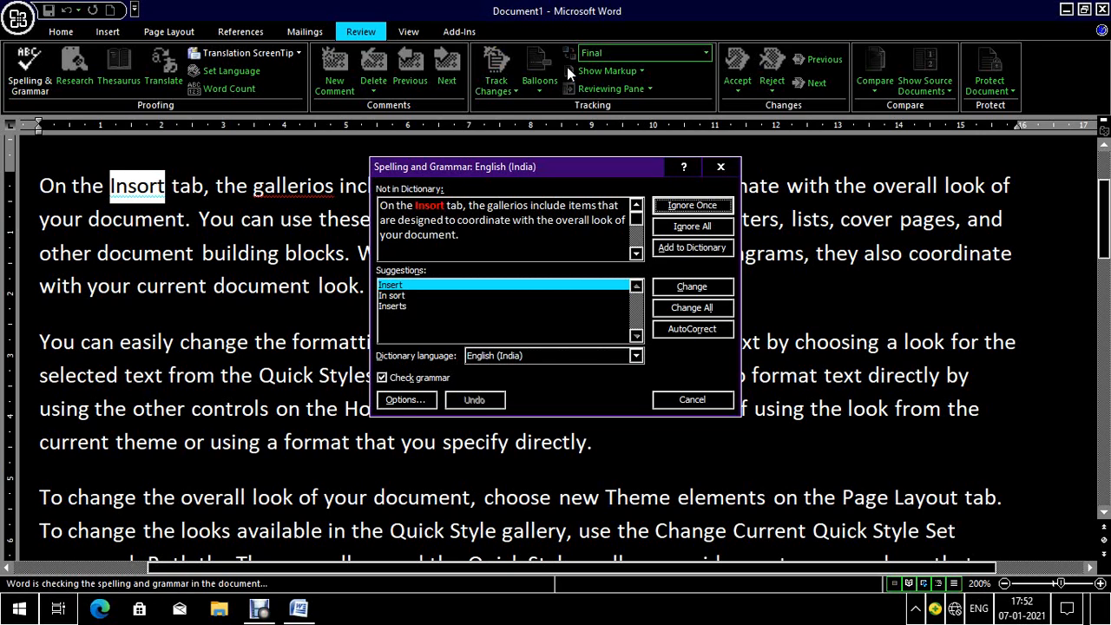
{"action": "key", "text": "Tab"}
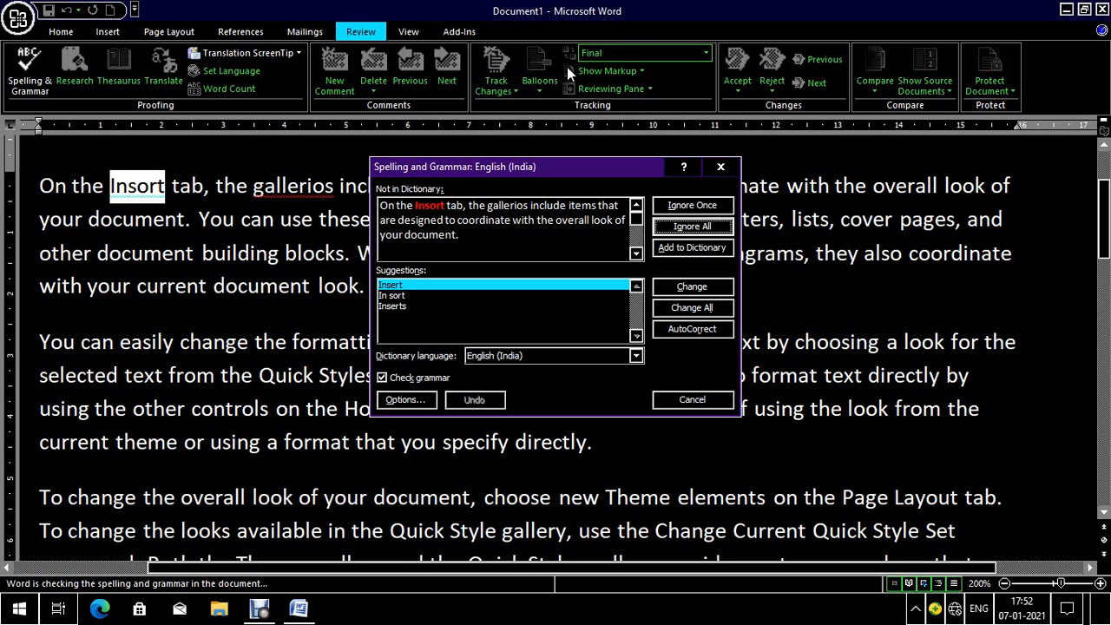
{"action": "key", "text": "Return"}
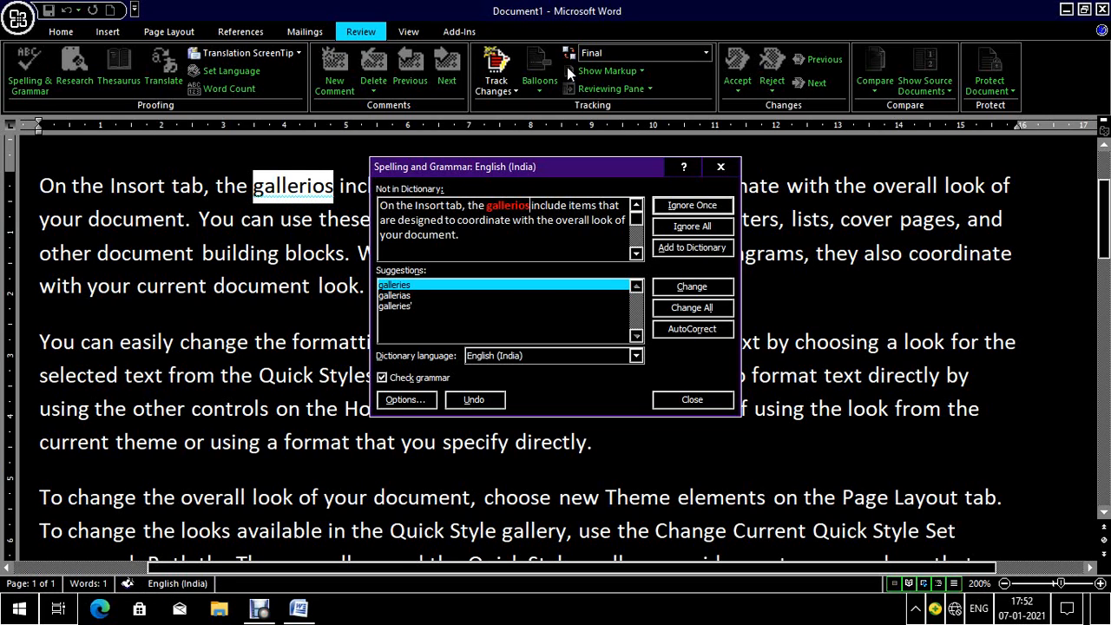
Ignore all occurrences of "gallerios" and end the check without continuing through the remainder of the document.
{"action": "key", "text": "Tab"}
{"action": "key", "text": "Tab"}
{"action": "key", "text": "Tab"}
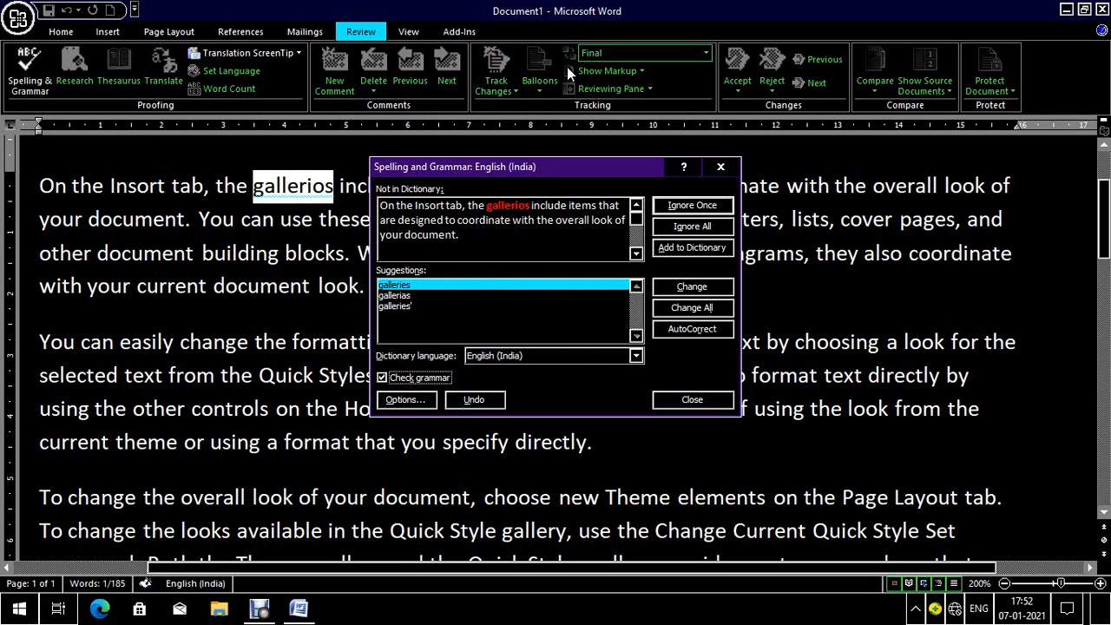
{"action": "key", "text": "Tab"}
{"action": "key", "text": "Tab"}
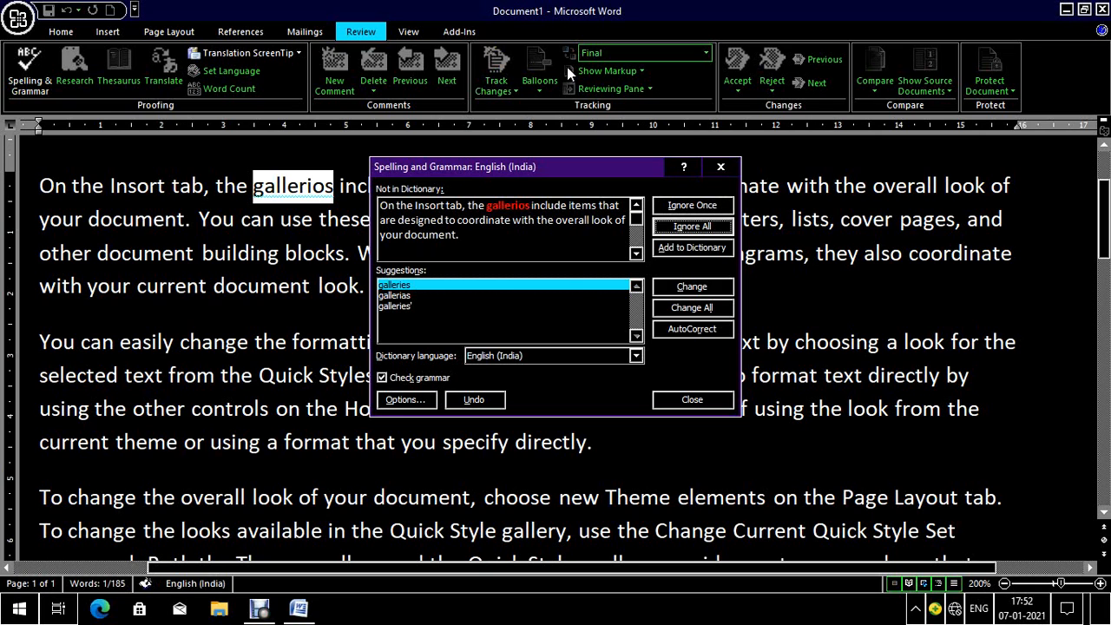
{"action": "key", "text": "Return"}
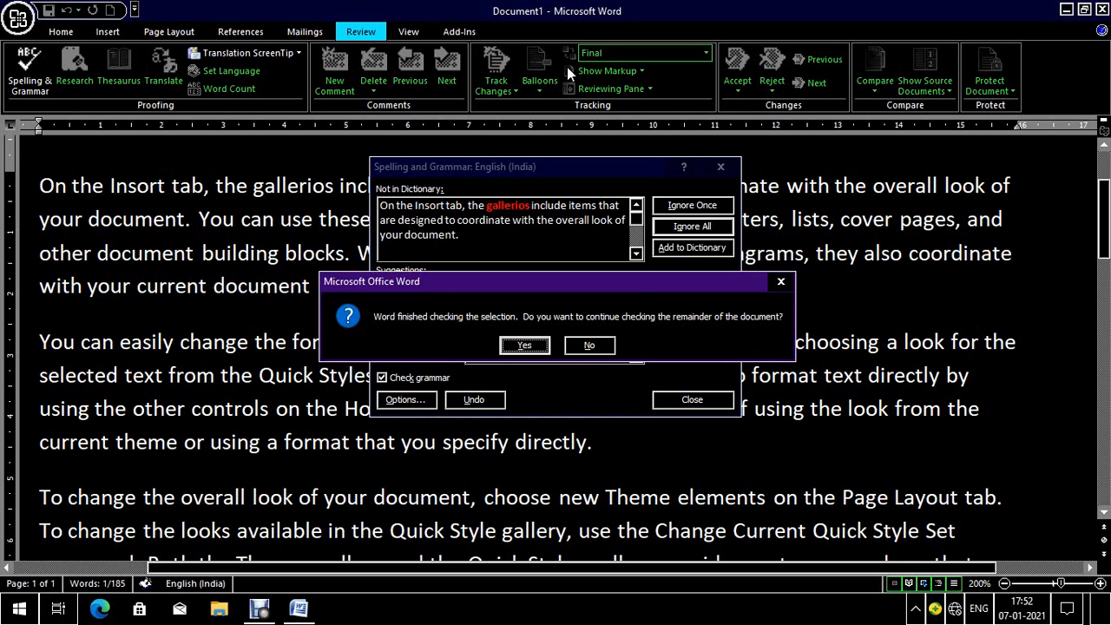
{"action": "key", "text": "Tab"}
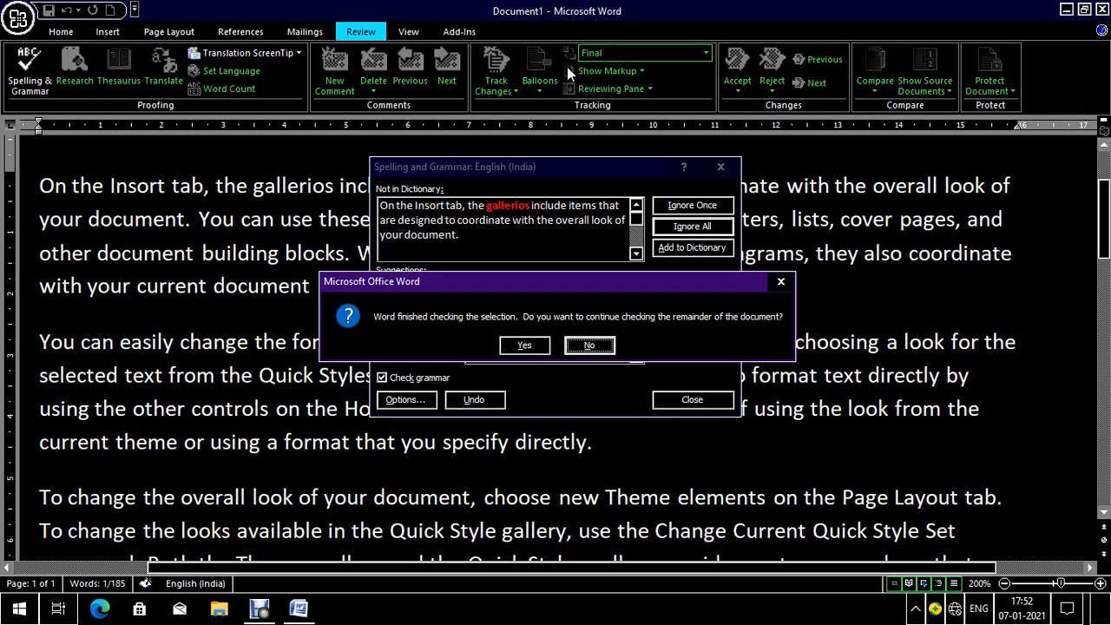
{"action": "key", "text": "Return"}
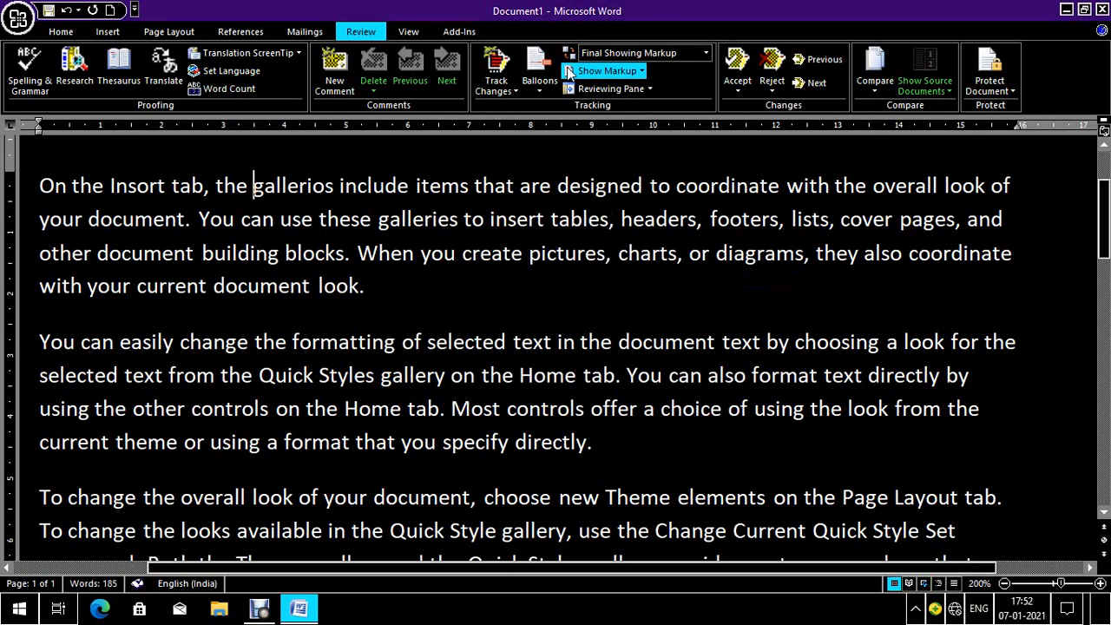
Select the word "Insort" in the first sentence and run a spelling and grammar check on it.
{"action": "key", "text": "ctrl+Right"}
{"action": "key", "text": "ctrl+Left"}
{"action": "key", "text": "ctrl+Left"}
{"action": "key", "text": "Left"}
{"action": "key", "text": "Left"}
{"action": "key", "text": "ctrl+Left"}
{"action": "key", "text": "ctrl+Left"}
{"action": "key", "text": "Right"}
{"action": "key", "text": "Right"}
{"action": "key", "text": "Right"}
{"action": "key", "text": "Right"}
{"action": "key", "text": "Right"}
{"action": "key", "text": "Left"}
{"action": "key", "text": "Left"}
{"action": "key", "text": "Left"}
{"action": "key", "text": "Left"}
{"action": "key", "text": "Left"}
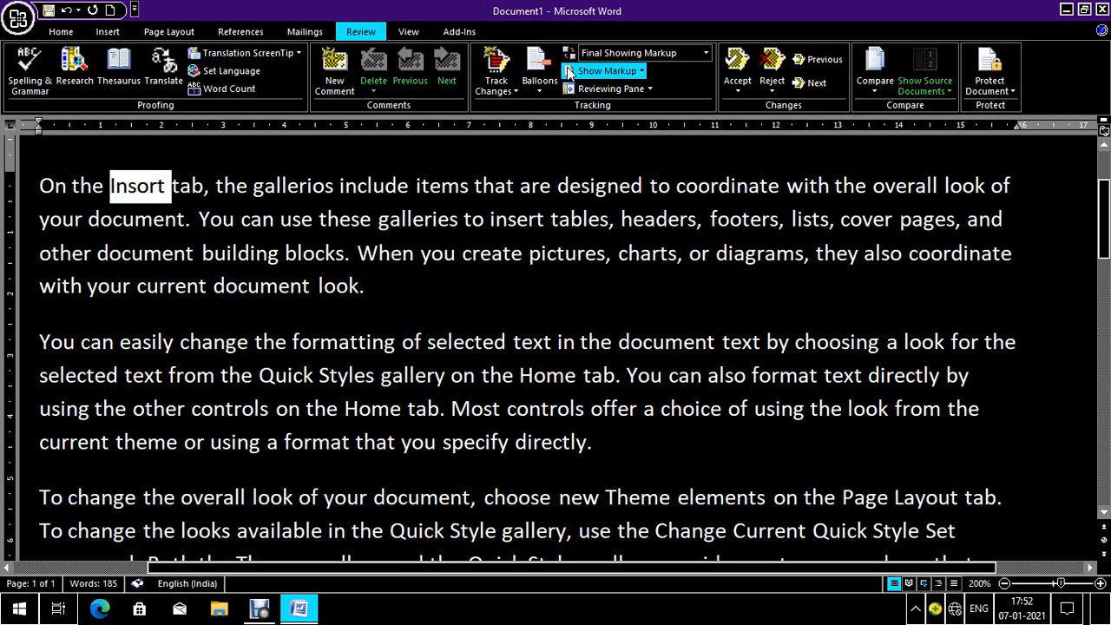
{"action": "key", "text": "ctrl+shift+Right"}
{"action": "key", "text": "alt+r"}
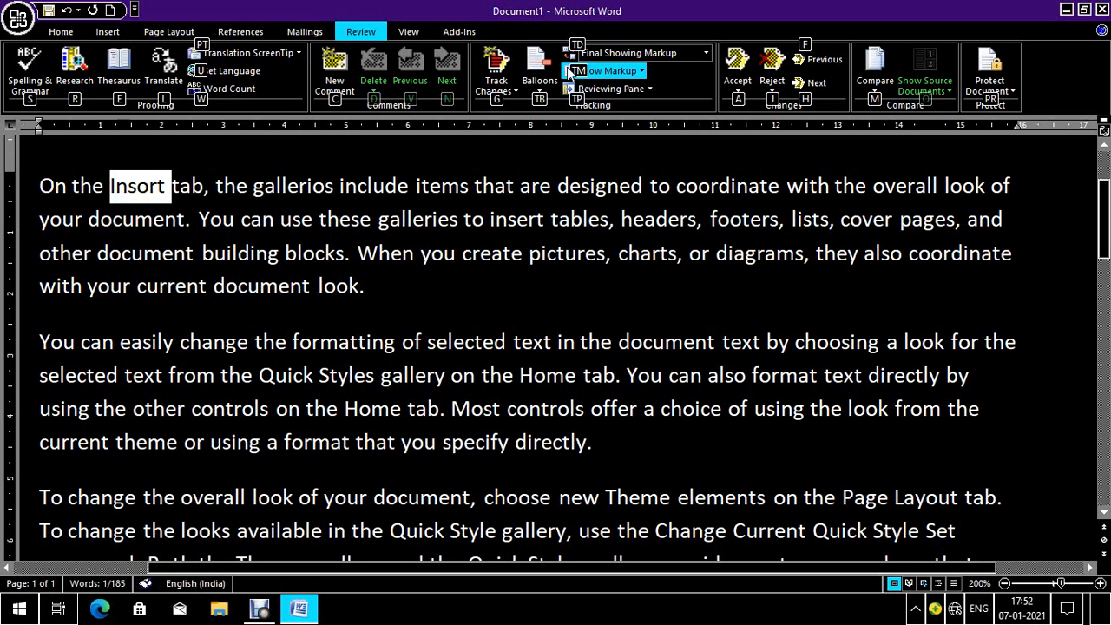
{"action": "key", "text": "s"}
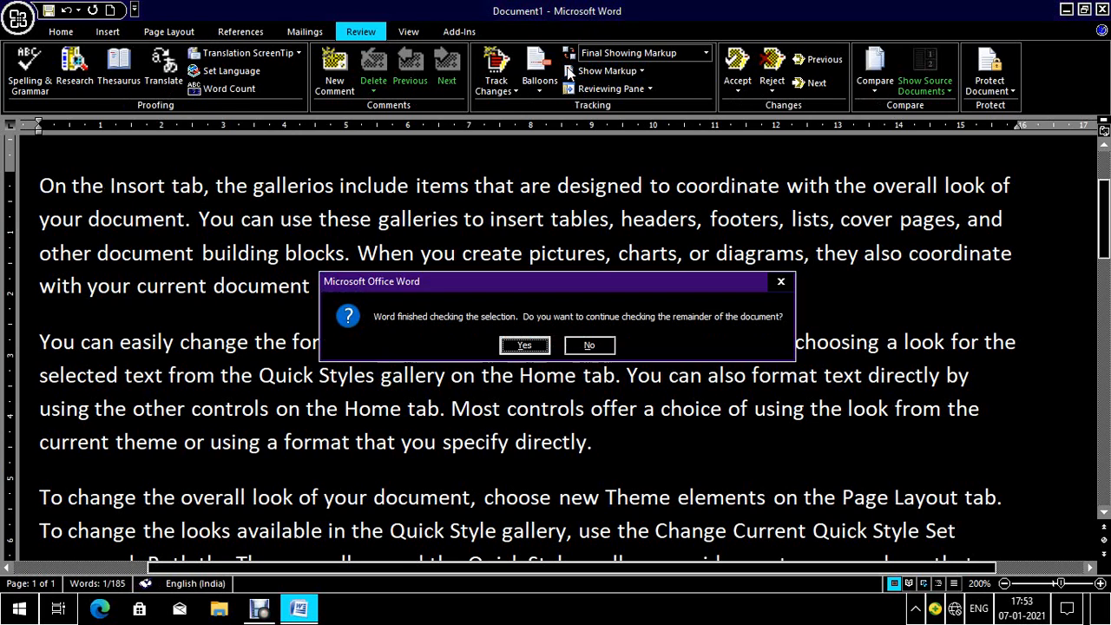
End the spelling check without continuing through the remainder of the document.
{"action": "key", "text": "Tab"}
{"action": "key", "text": "Tab"}
{"action": "key", "text": "Tab"}
{"action": "key", "text": "Tab"}
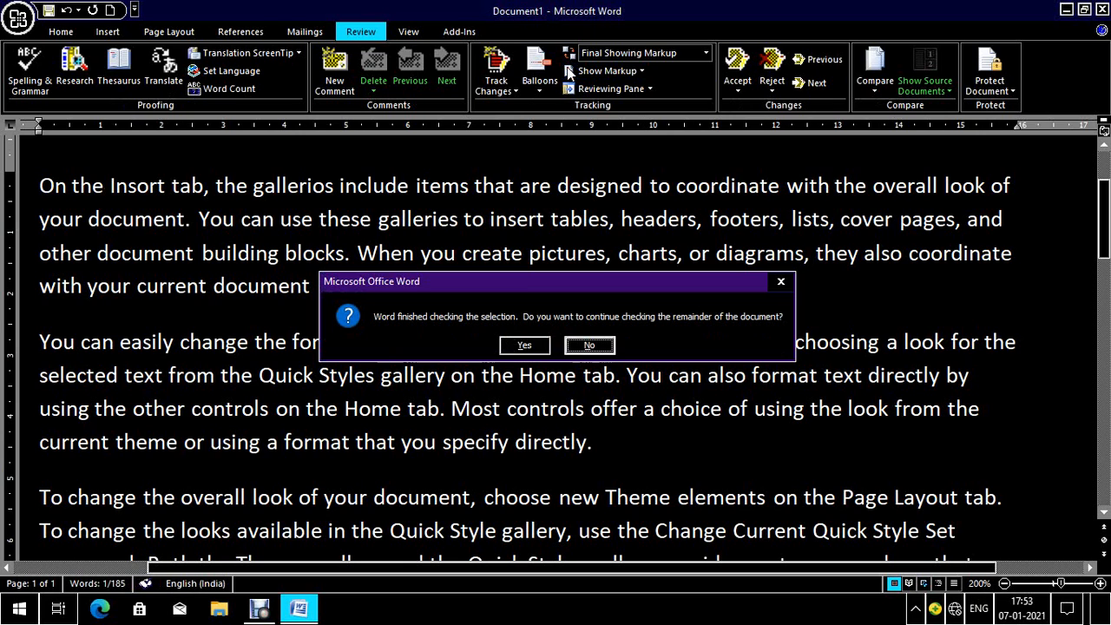
{"action": "key", "text": "Return"}
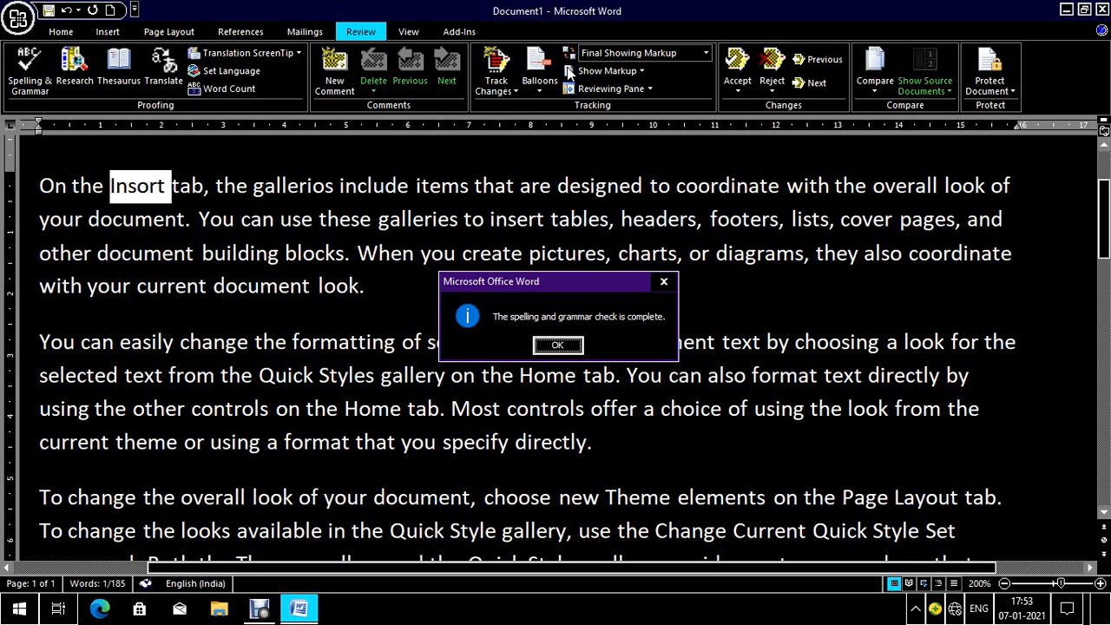
{"action": "key", "text": "Return"}
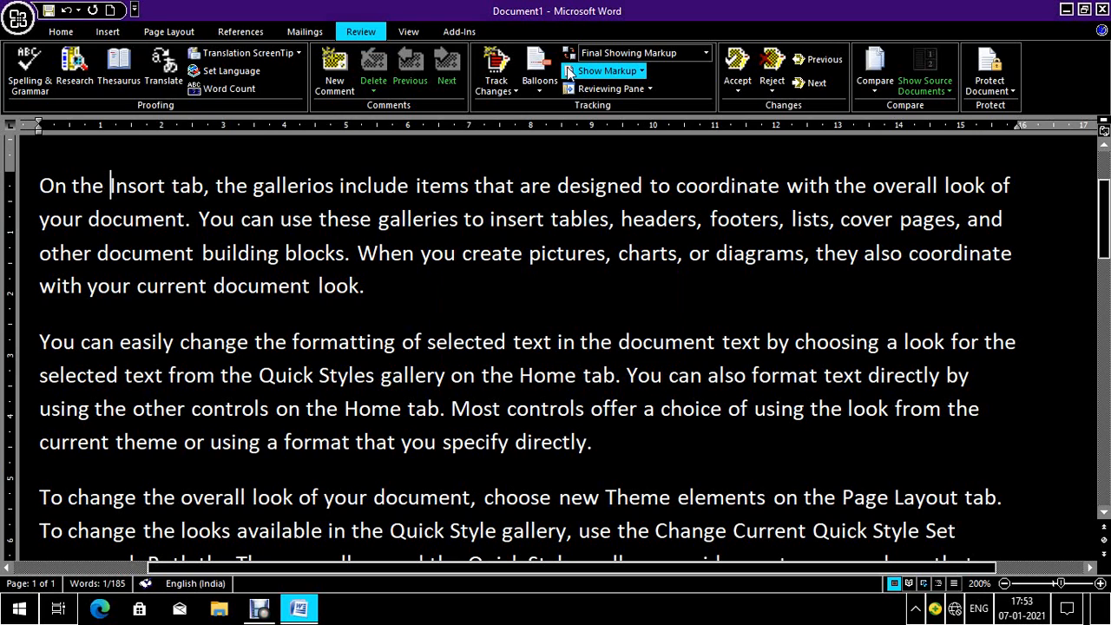
{"action": "key", "text": "Right"}
{"action": "key", "text": "Right"}
{"action": "key", "text": "Right"}
{"action": "key", "text": "Right"}
{"action": "key", "text": "Right"}
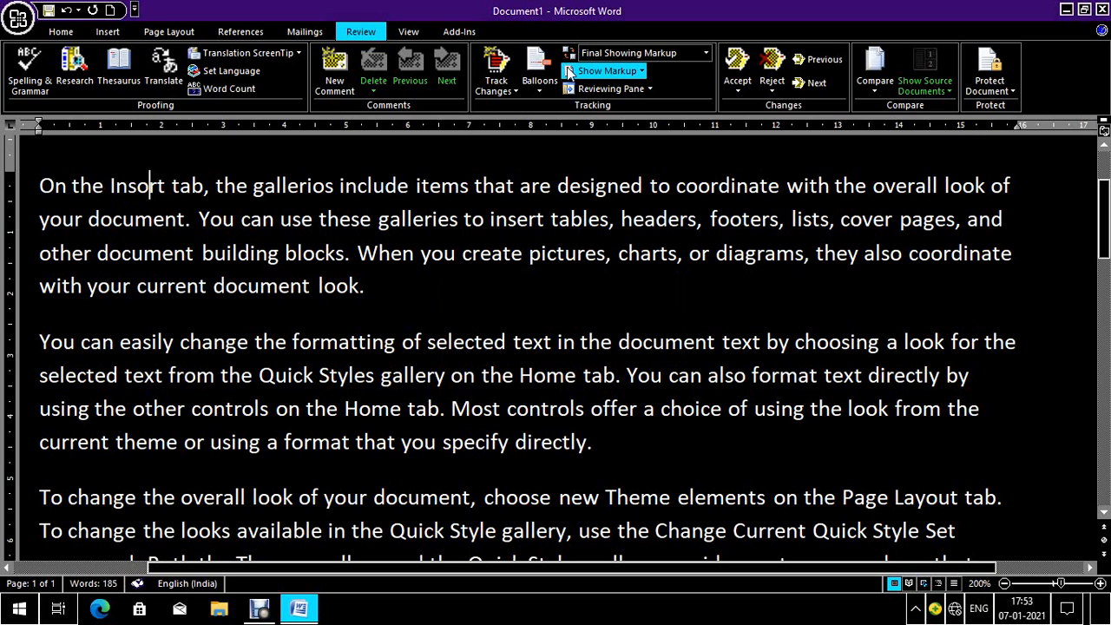
{"action": "key", "text": "ctrl+shift+Left"}
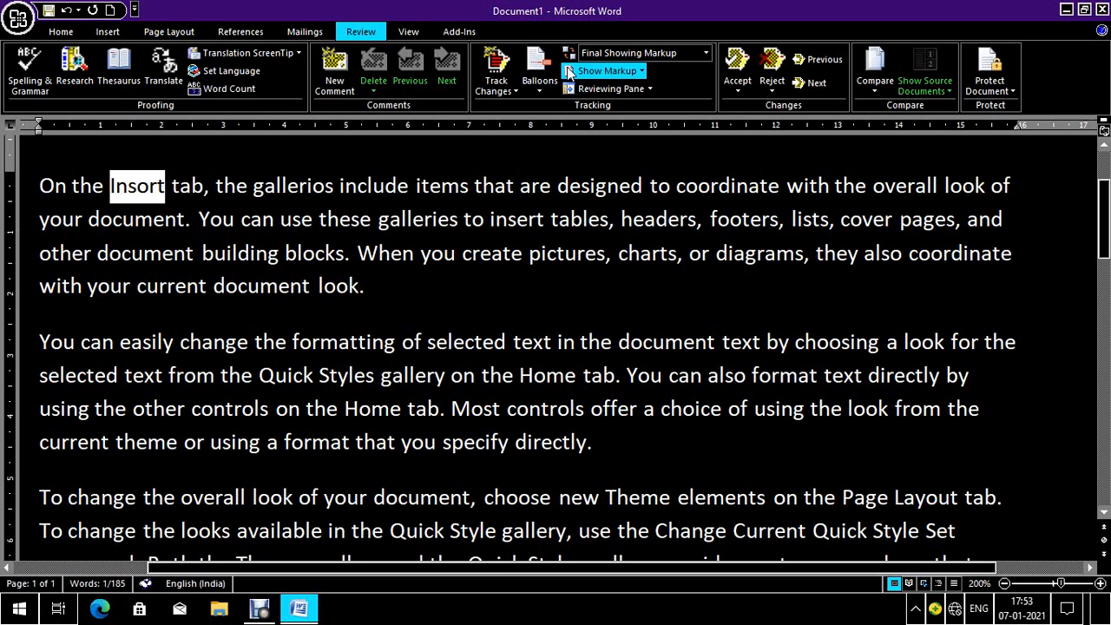
{"action": "key", "text": "ctrl+Right"}
{"action": "key", "text": "ctrl+Right"}
{"action": "key", "text": "ctrl+Right"}
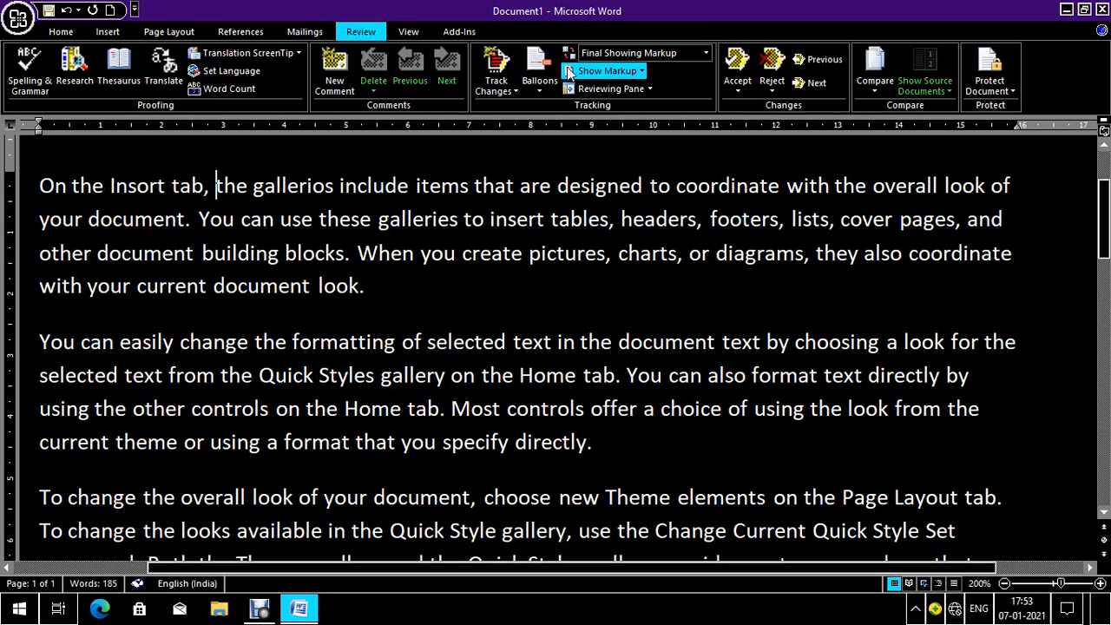
{"action": "key", "text": "ctrl+Right"}
Delete the whole document text and generate fresh sample paragraphs with =rand().
{"action": "key", "text": "ctrl+a"}
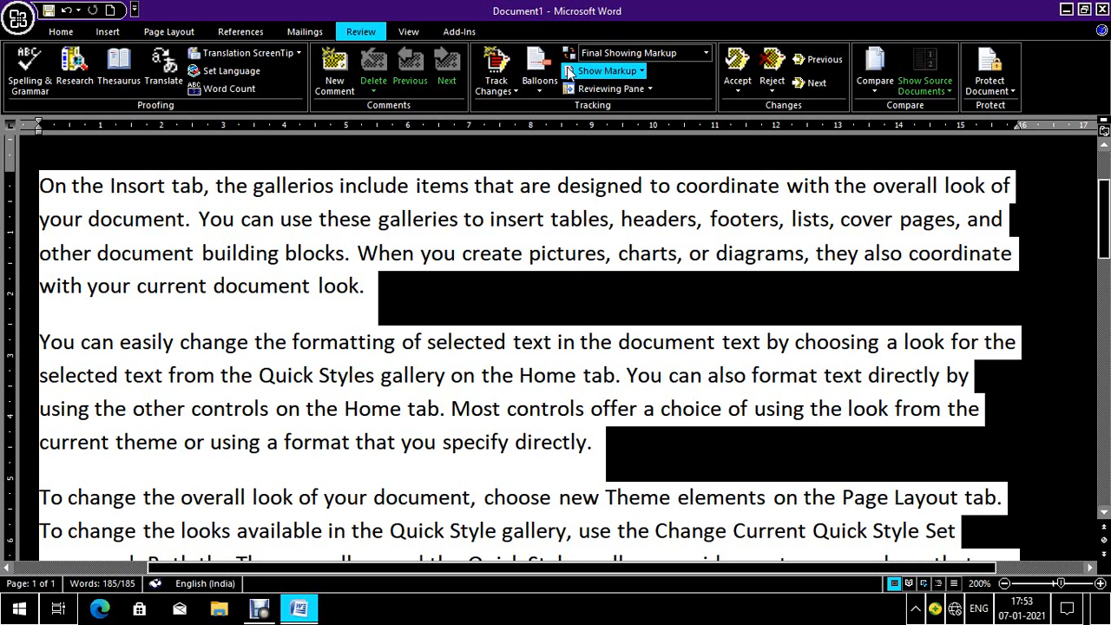
{"action": "key", "text": "Delete"}
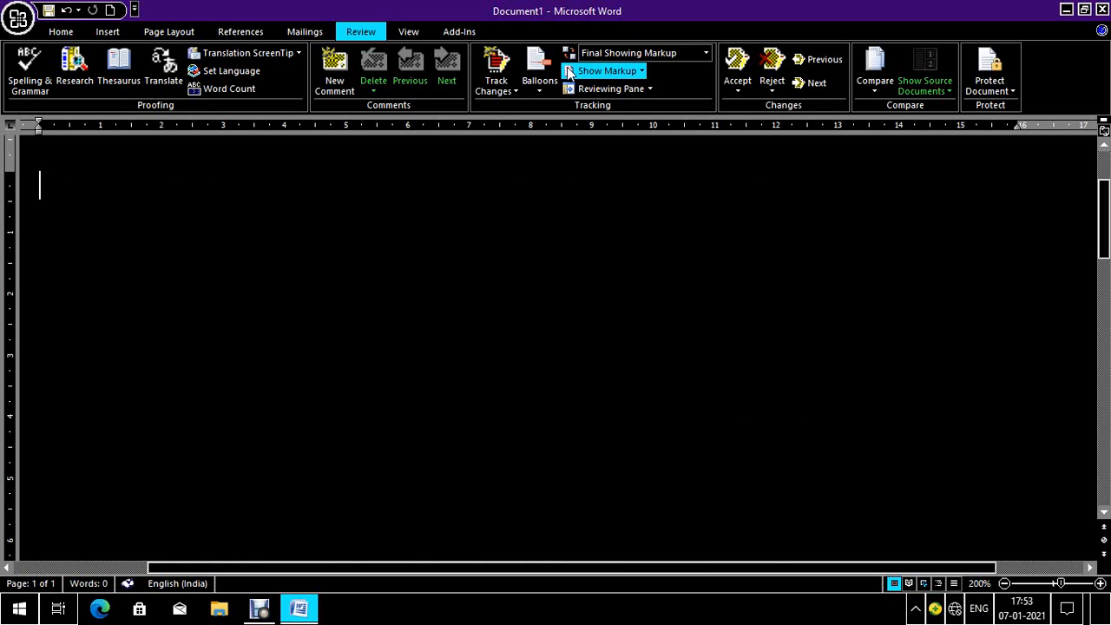
{"action": "type", "text": "=rand()"}
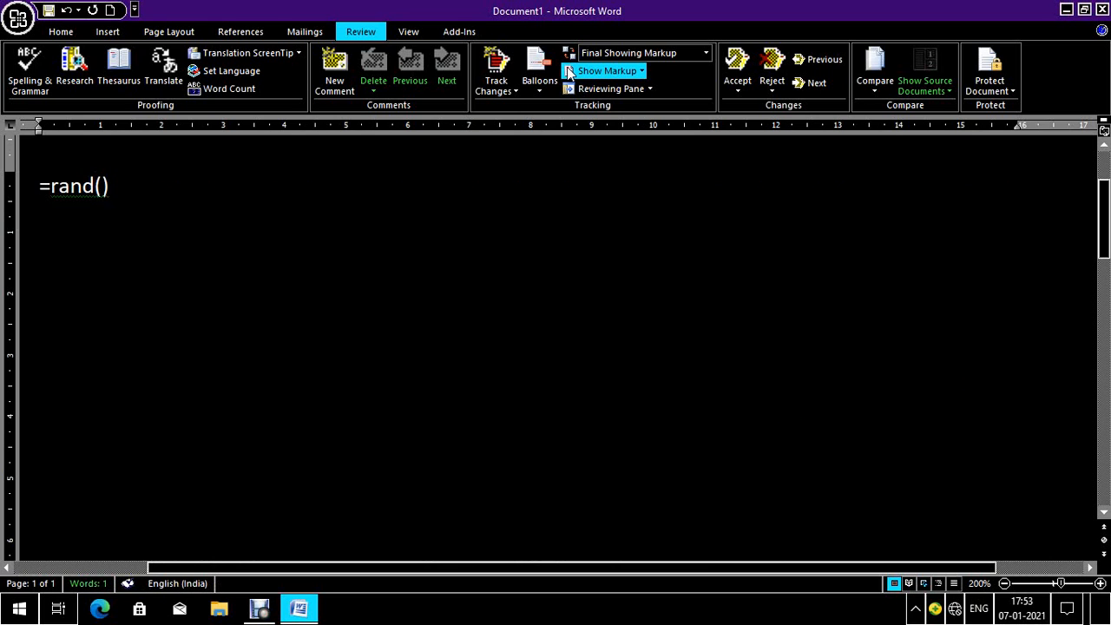
{"action": "key", "text": "Return"}
Misspell "Insert" in the first sentence as "Insort" by replacing its "e" with "o".
{"action": "key", "text": "ctrl+Home"}
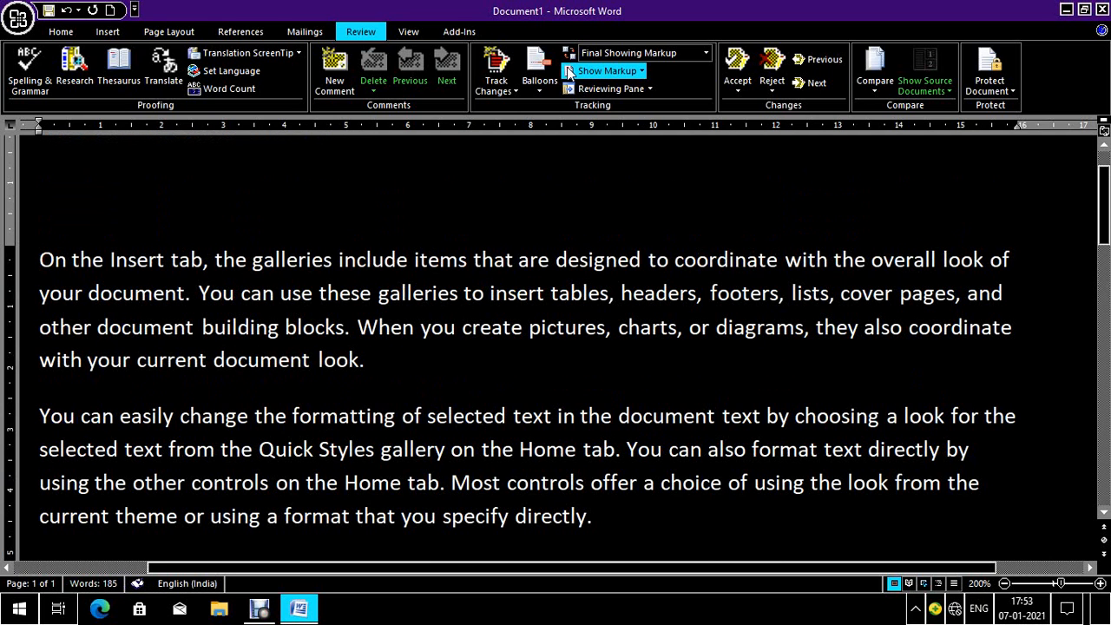
{"action": "key", "text": "ctrl+Right"}
{"action": "key", "text": "ctrl+Right"}
{"action": "key", "text": "Right"}
{"action": "key", "text": "Right"}
{"action": "key", "text": "Right"}
{"action": "key", "text": "Right"}
{"action": "key", "text": "Right"}
{"action": "key", "text": "Left"}
{"action": "key", "text": "BackSpace"}
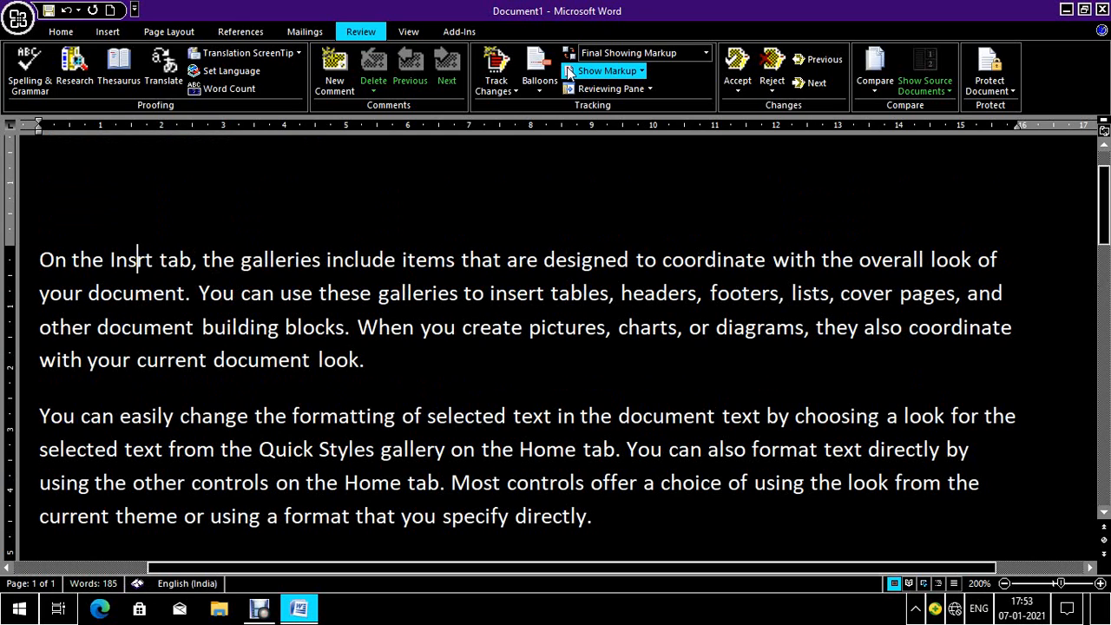
{"action": "type", "text": "o"}
Misspell "include" in the first sentence as "inclode" by replacing its "u" with "o".
{"action": "key", "text": "ctrl+Right"}
{"action": "key", "text": "ctrl+Right"}
{"action": "key", "text": "ctrl+Right"}
{"action": "key", "text": "ctrl+Right"}
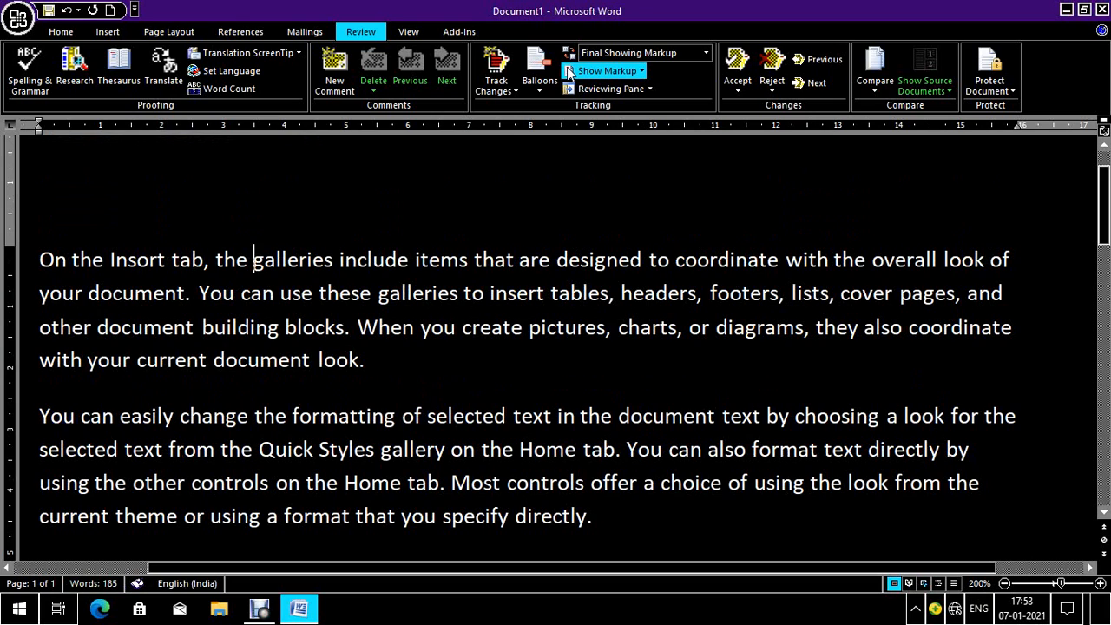
{"action": "key", "text": "ctrl+Right"}
{"action": "key", "text": "ctrl+Left"}
{"action": "key", "text": "Right"}
{"action": "key", "text": "ctrl+Right"}
{"action": "key", "text": "Right"}
{"action": "key", "text": "Right"}
{"action": "key", "text": "Right"}
{"action": "key", "text": "Right"}
{"action": "key", "text": "Right"}
{"action": "key", "text": "Right"}
{"action": "key", "text": "Left"}
{"action": "key", "text": "Right"}
{"action": "key", "text": "Left"}
{"action": "key", "text": "BackSpace"}
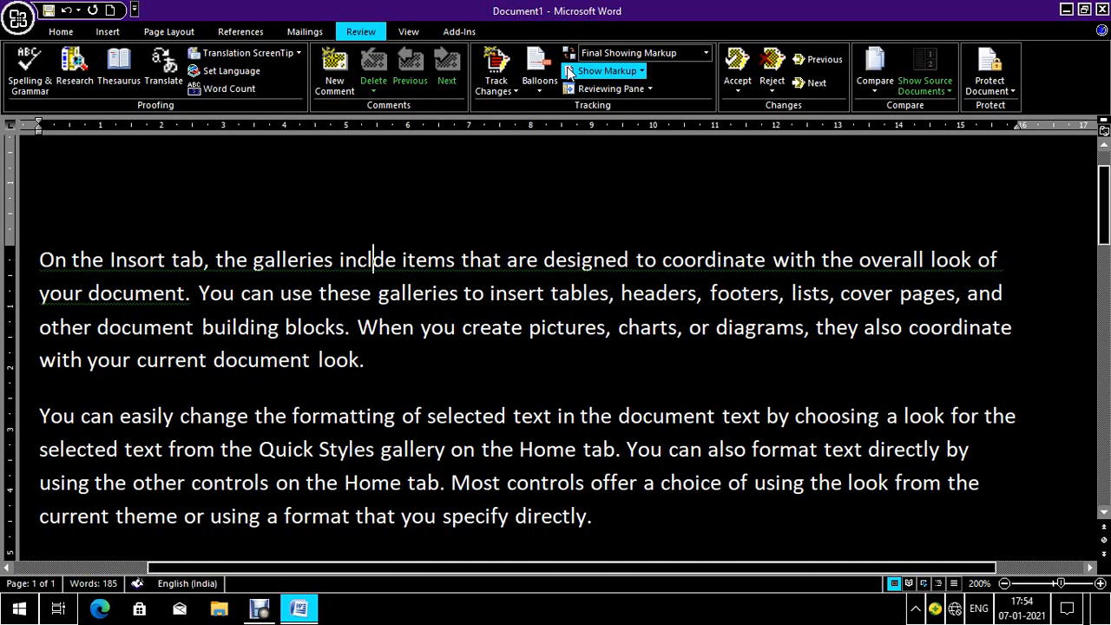
{"action": "type", "text": "o"}
Select the word "inclode" in the first sentence and start a spelling and grammar check.
{"action": "key", "text": "ctrl+Left"}
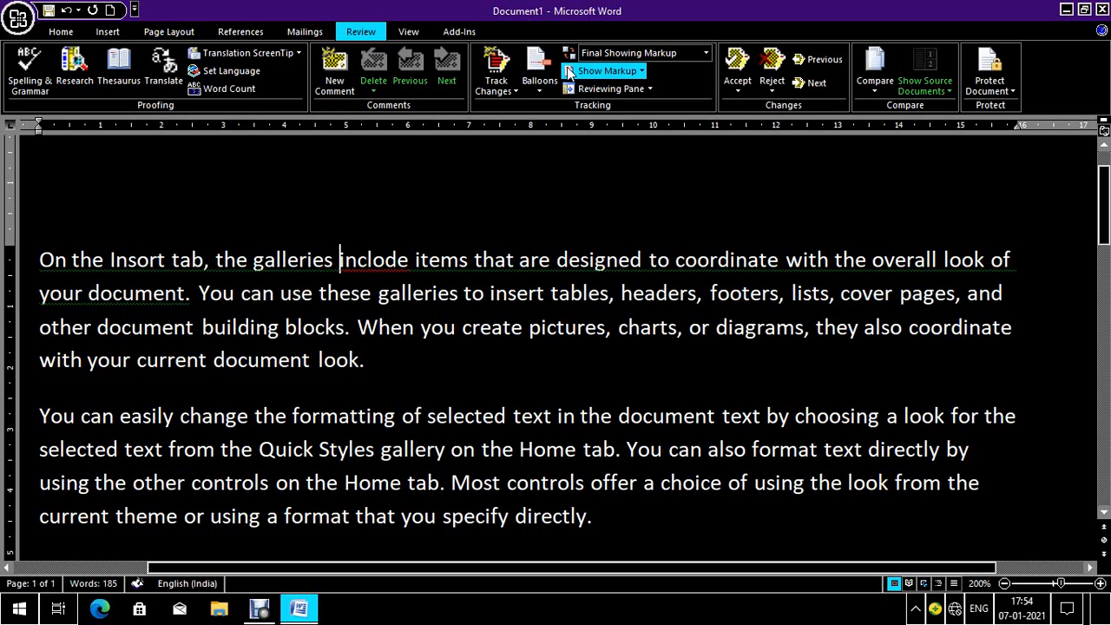
{"action": "key", "text": "ctrl+shift+Right"}
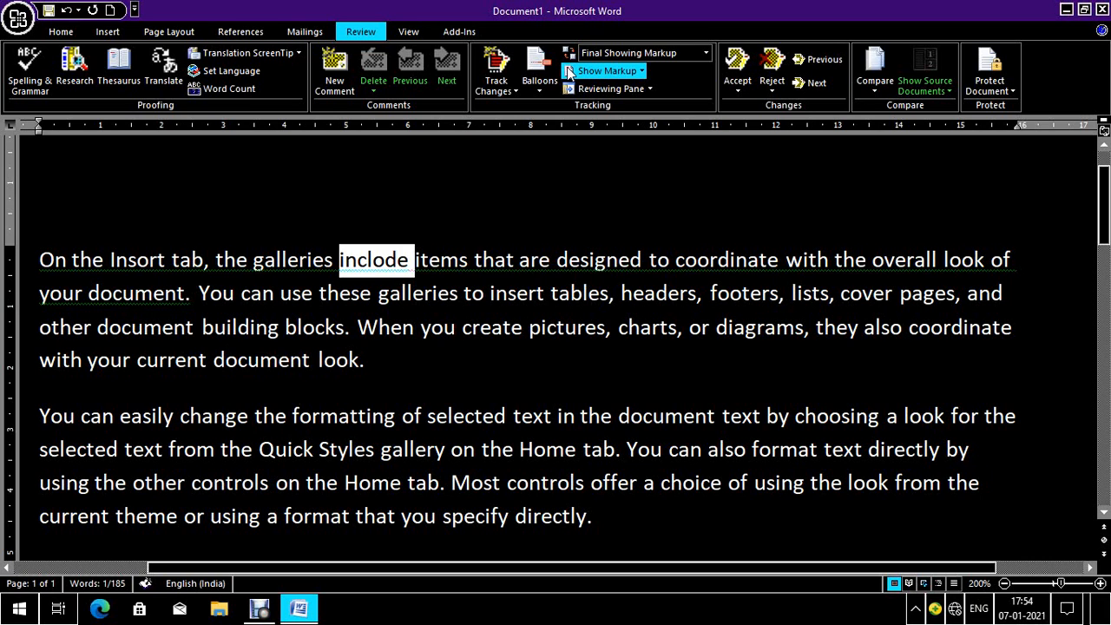
{"action": "key", "text": "F7"}
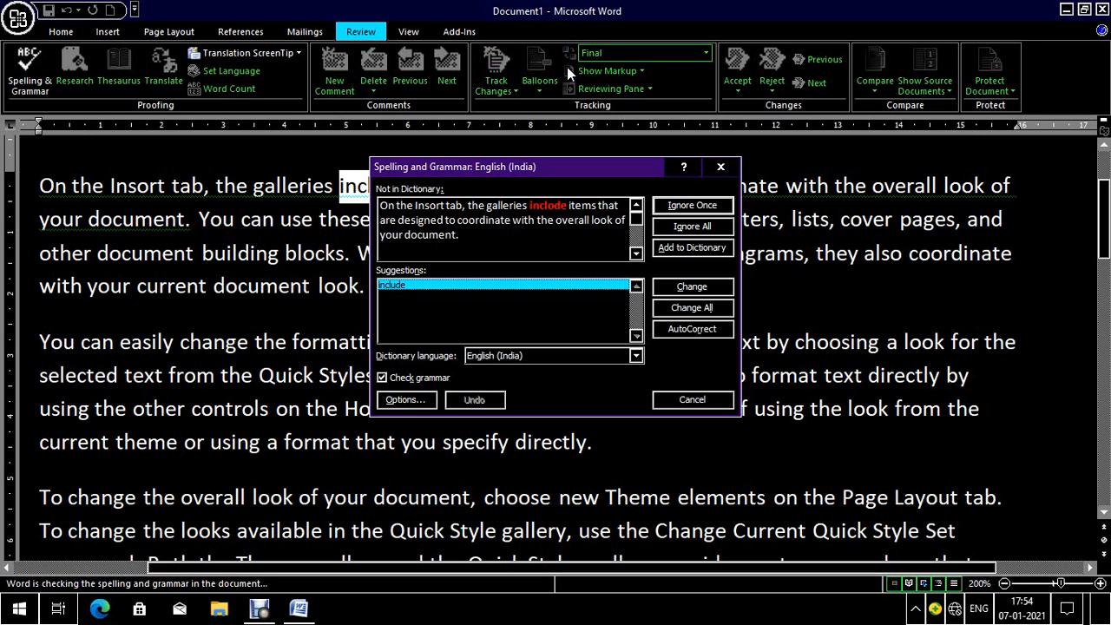
Change all occurrences of "inclode" to the suggested "include" and finish the spelling check.
{"action": "key", "text": "Tab"}
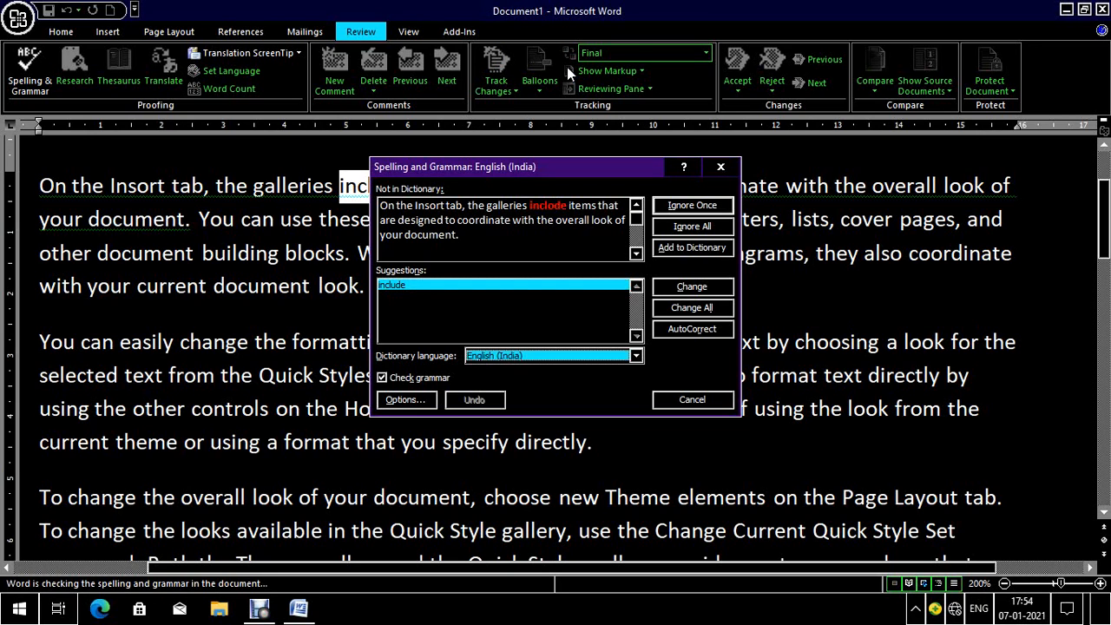
{"action": "key", "text": "Tab"}
{"action": "key", "text": "Tab"}
{"action": "key", "text": "Tab"}
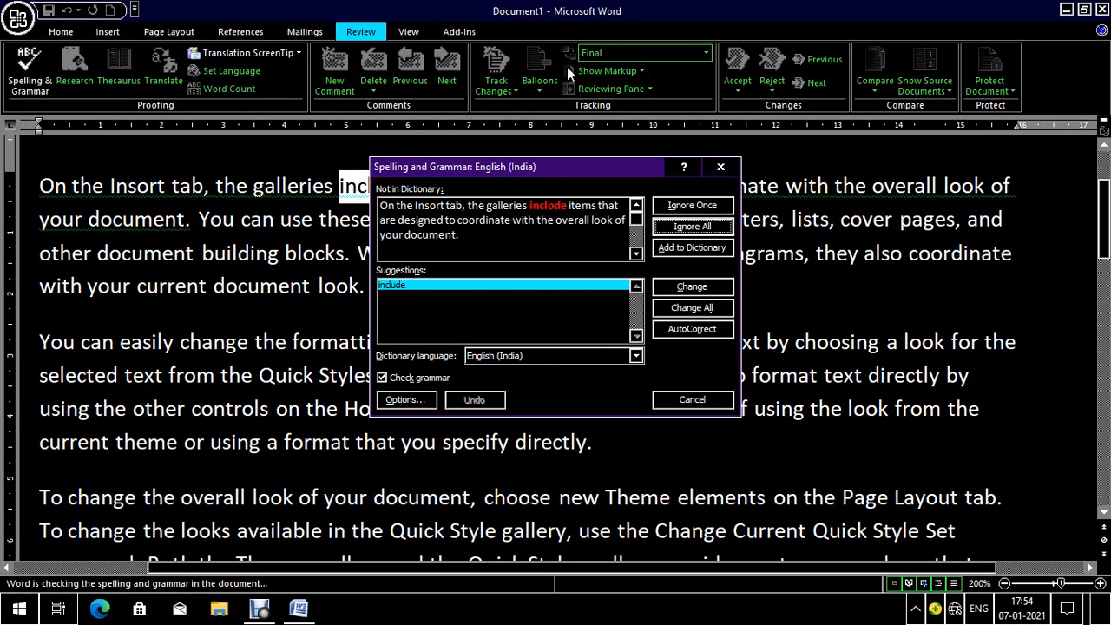
{"action": "key", "text": "Tab"}
{"action": "key", "text": "Tab"}
{"action": "key", "text": "Tab"}
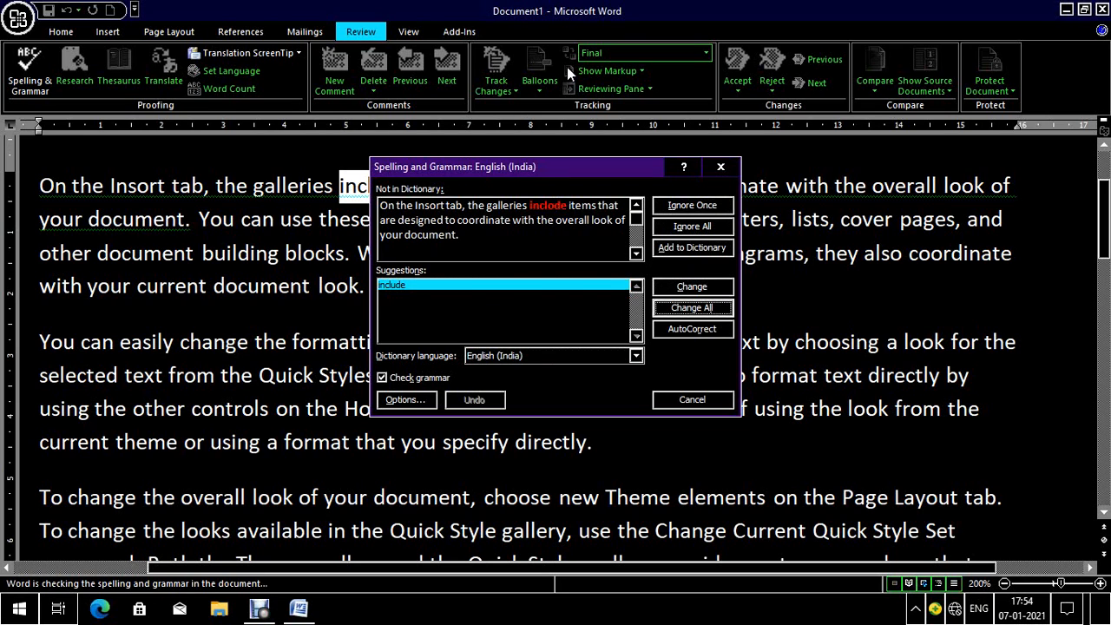
{"action": "key", "text": "Return"}
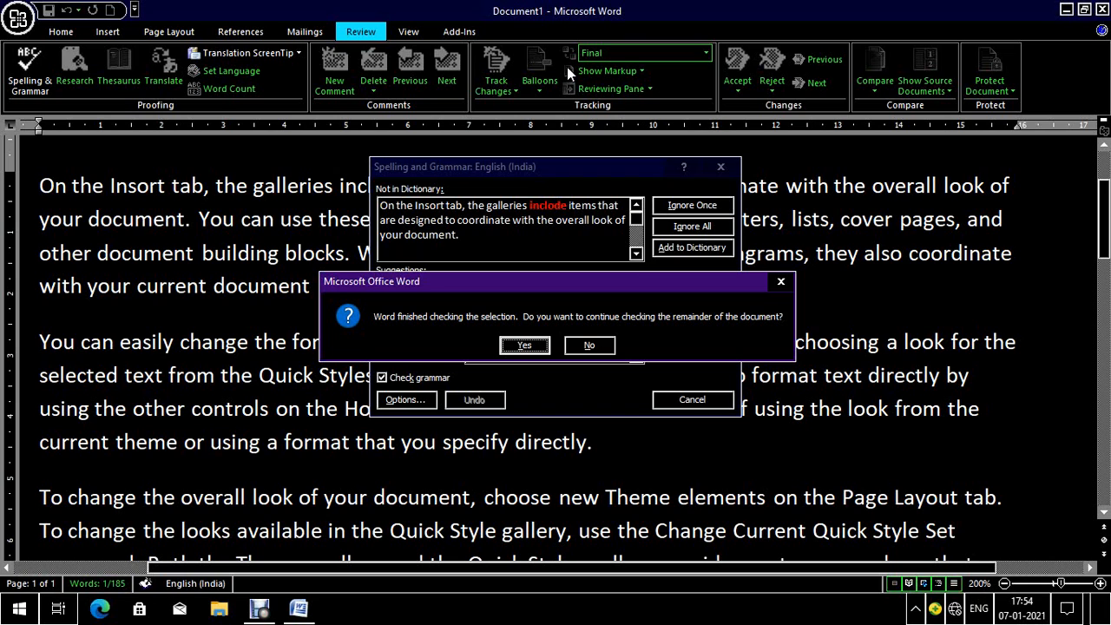
{"action": "key", "text": "Return"}
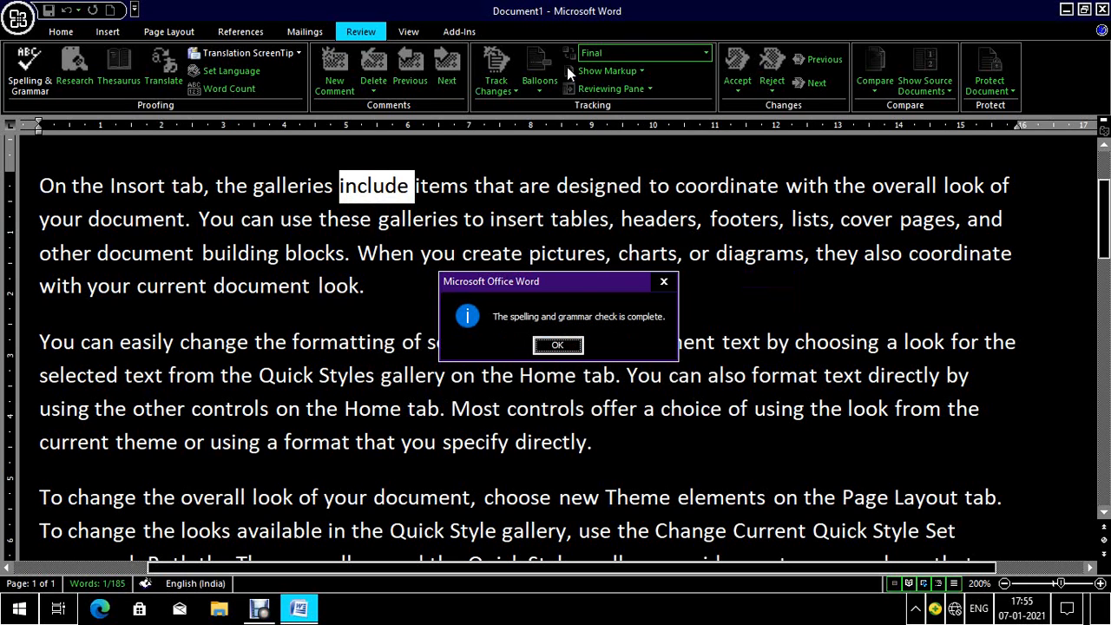
{"action": "key", "text": "Return"}
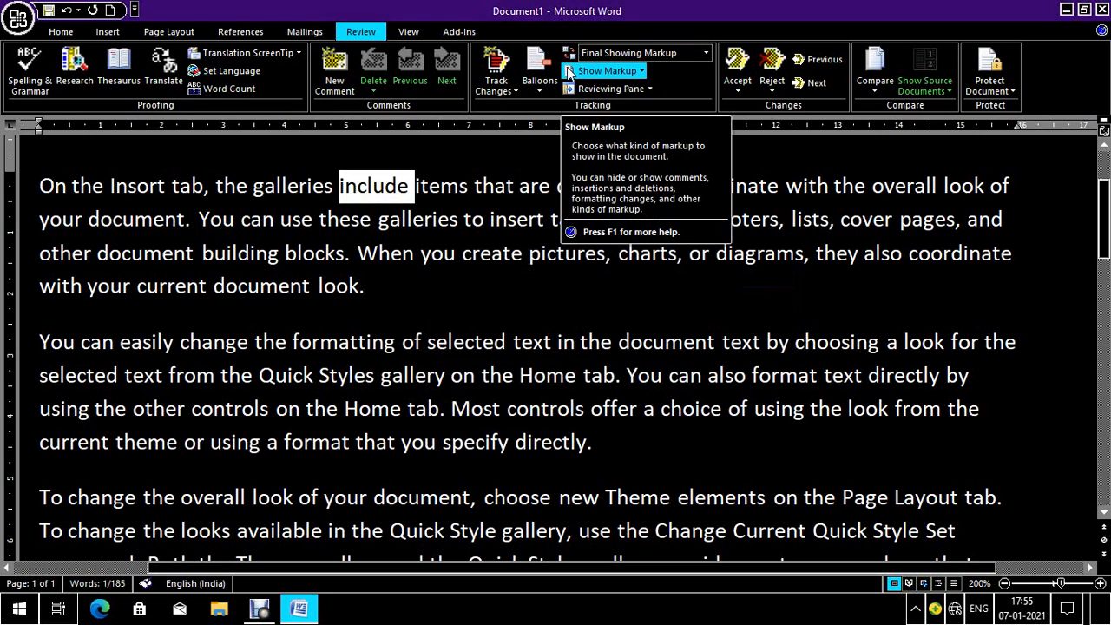
Run a spelling check on "Insort" in the first sentence, declining to check the remainder of the document.
{"action": "key", "text": "Left"}
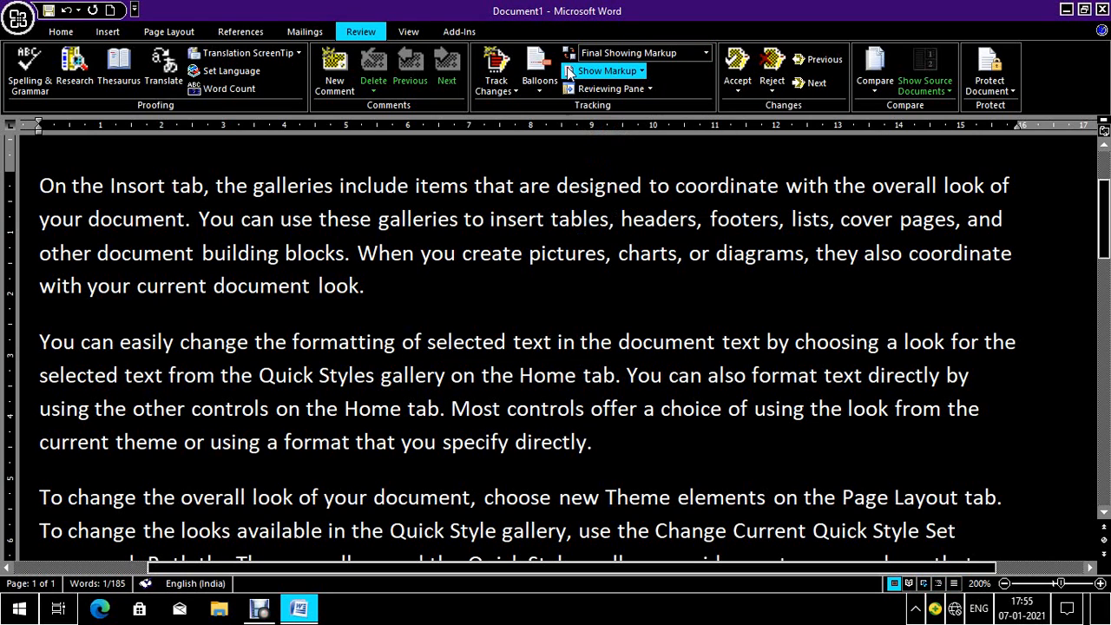
{"action": "key", "text": "ctrl+Left"}
{"action": "key", "text": "ctrl+Left"}
{"action": "key", "text": "ctrl+Left"}
{"action": "key", "text": "ctrl+Left"}
{"action": "key", "text": "ctrl+Left"}
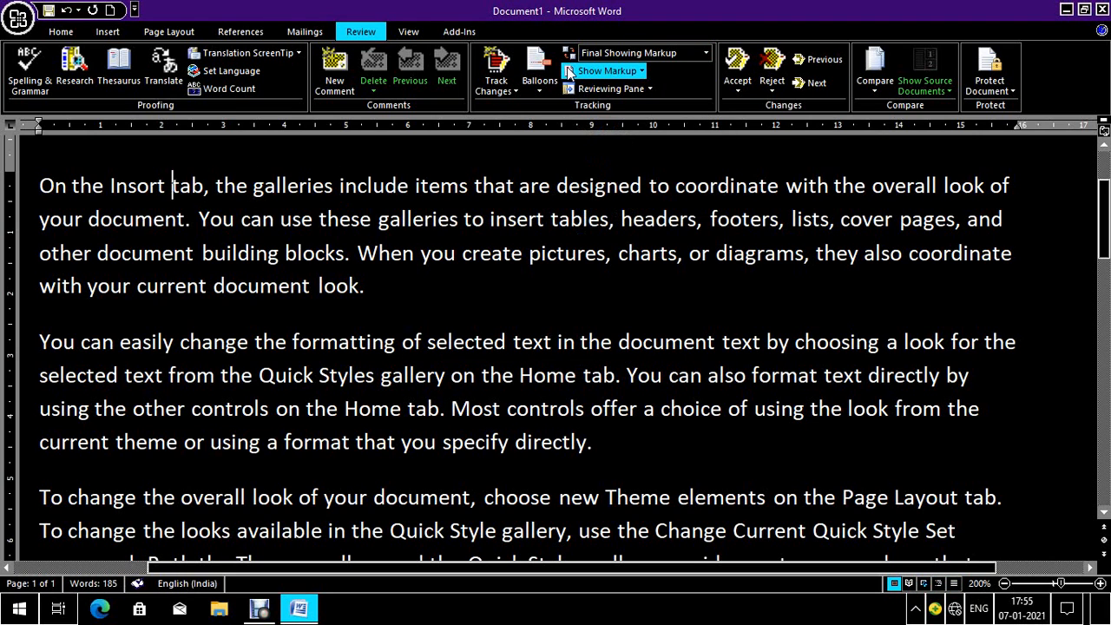
{"action": "key", "text": "Right"}
{"action": "key", "text": "Right"}
{"action": "key", "text": "Right"}
{"action": "key", "text": "Right"}
{"action": "key", "text": "Right"}
{"action": "key", "text": "Right"}
{"action": "key", "text": "ctrl+shift+Left"}
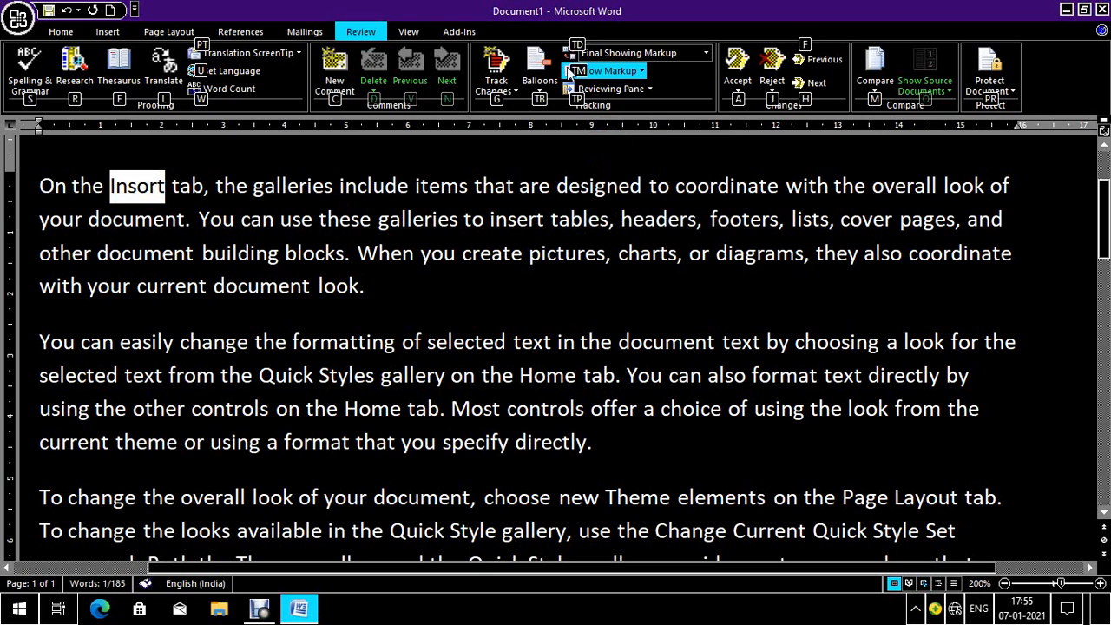
{"action": "key", "text": "F7"}
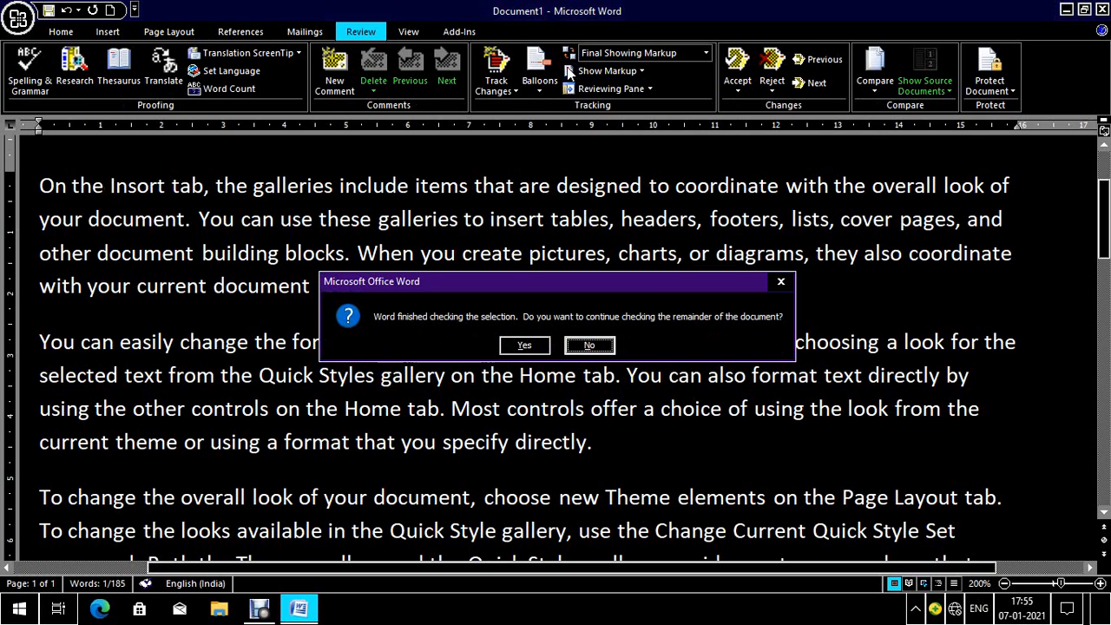
{"action": "key", "text": "Return"}
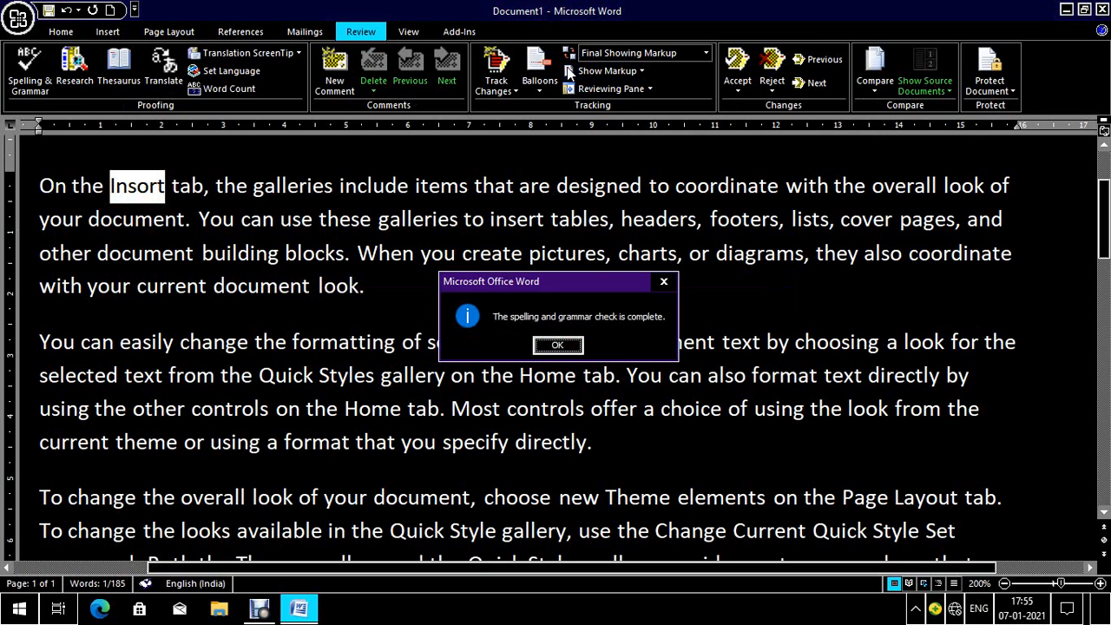
{"action": "key", "text": "Return"}
Select "Insort" again, repeat the spelling and grammar check on it, and cancel the offer to continue.
{"action": "key", "text": "Left"}
{"action": "key", "text": "Right"}
{"action": "key", "text": "Right"}
{"action": "key", "text": "Right"}
{"action": "key", "text": "Right"}
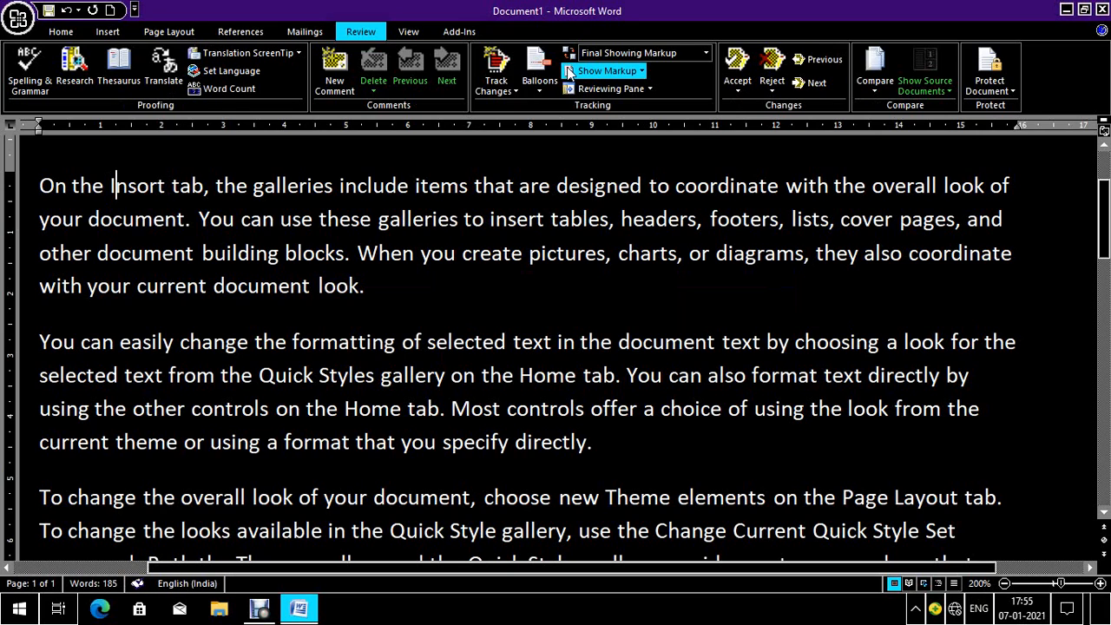
{"action": "key", "text": "Right"}
{"action": "key", "text": "Right"}
{"action": "key", "text": "ctrl+shift+Left"}
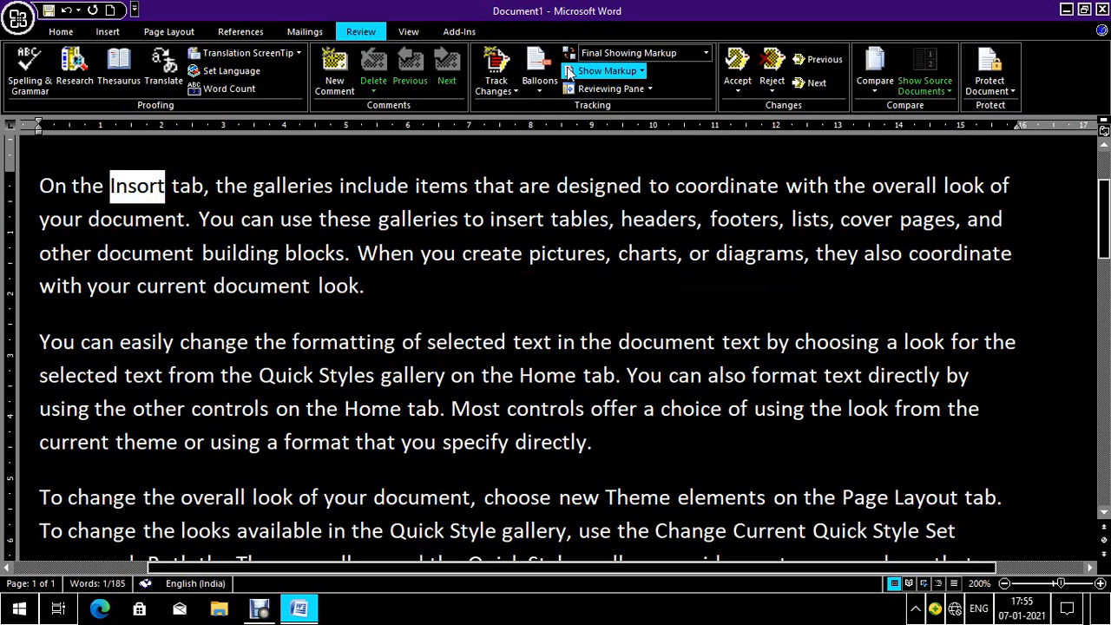
{"action": "key", "text": "alt"}
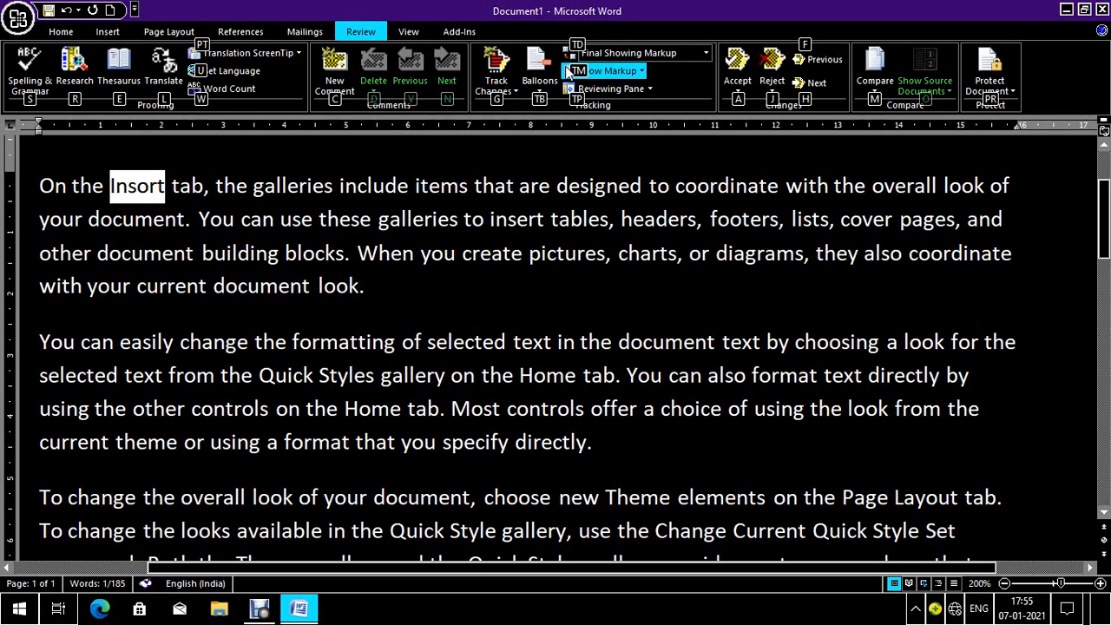
{"action": "key", "text": "s"}
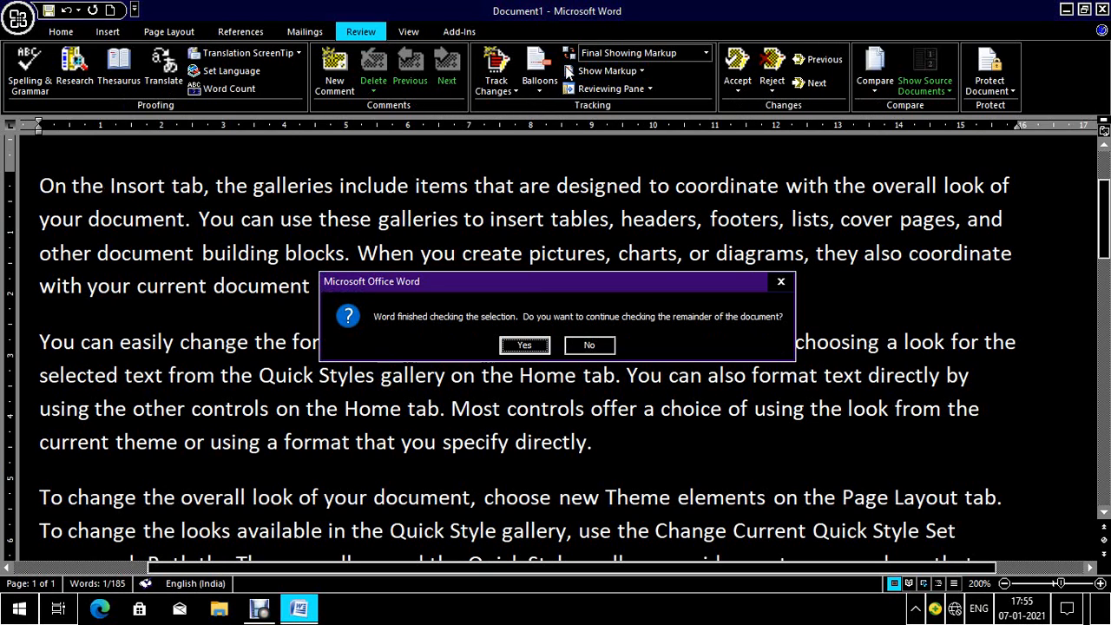
{"action": "key", "text": "Escape"}
{"action": "key", "text": "Left"}
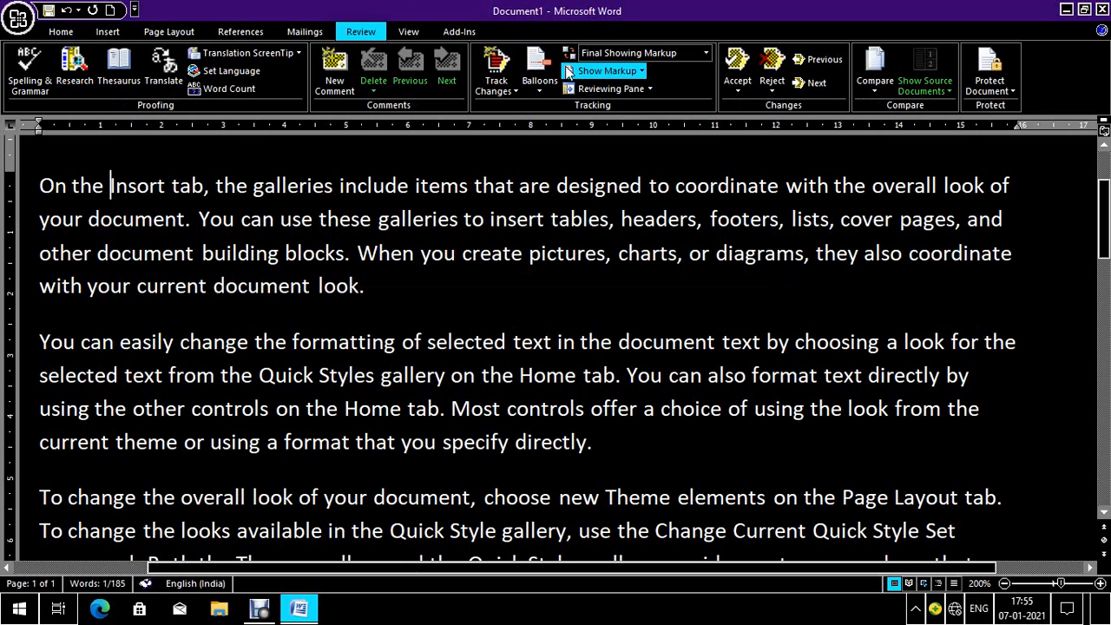
Run a spelling and grammar check on "Insort" and continue it through the remainder of the document.
{"action": "key", "text": "ctrl+shift+Right"}
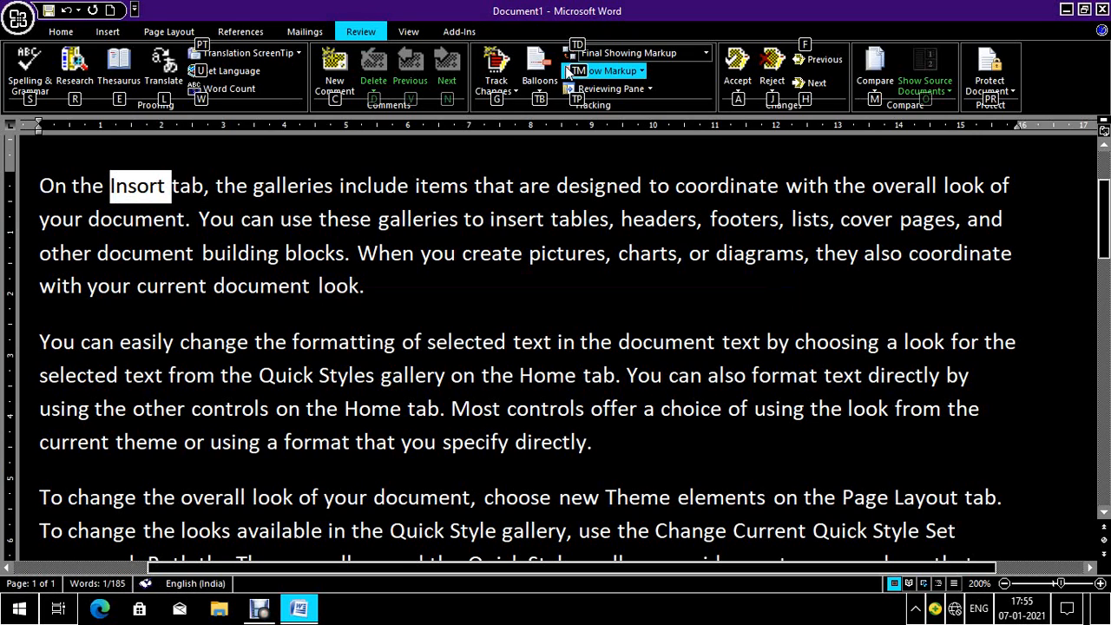
{"action": "key", "text": "F7"}
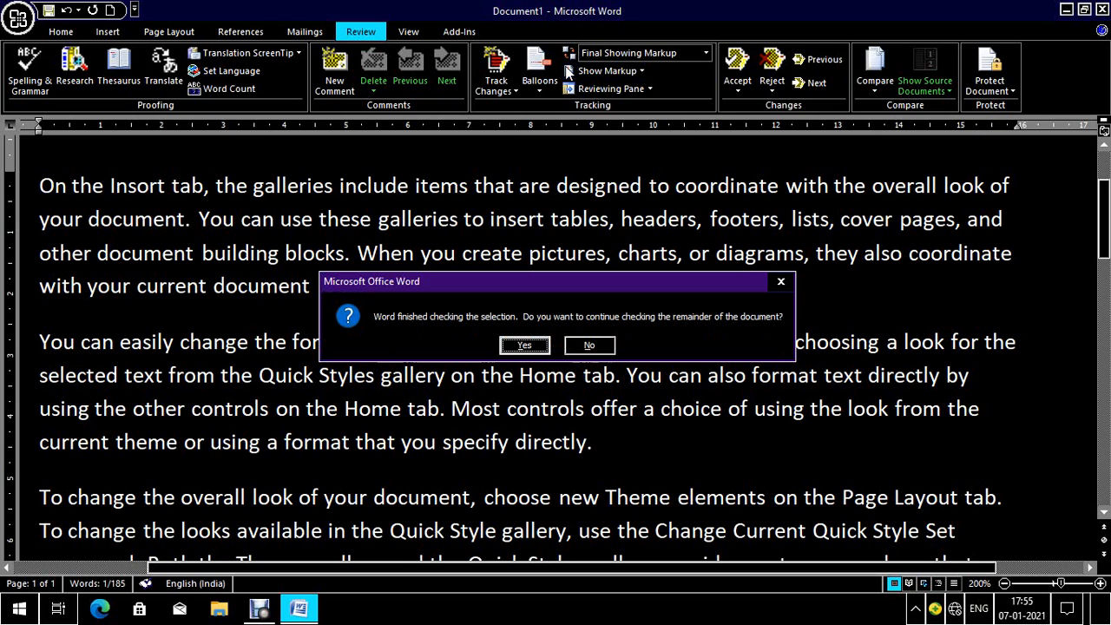
{"action": "key", "text": "Return"}
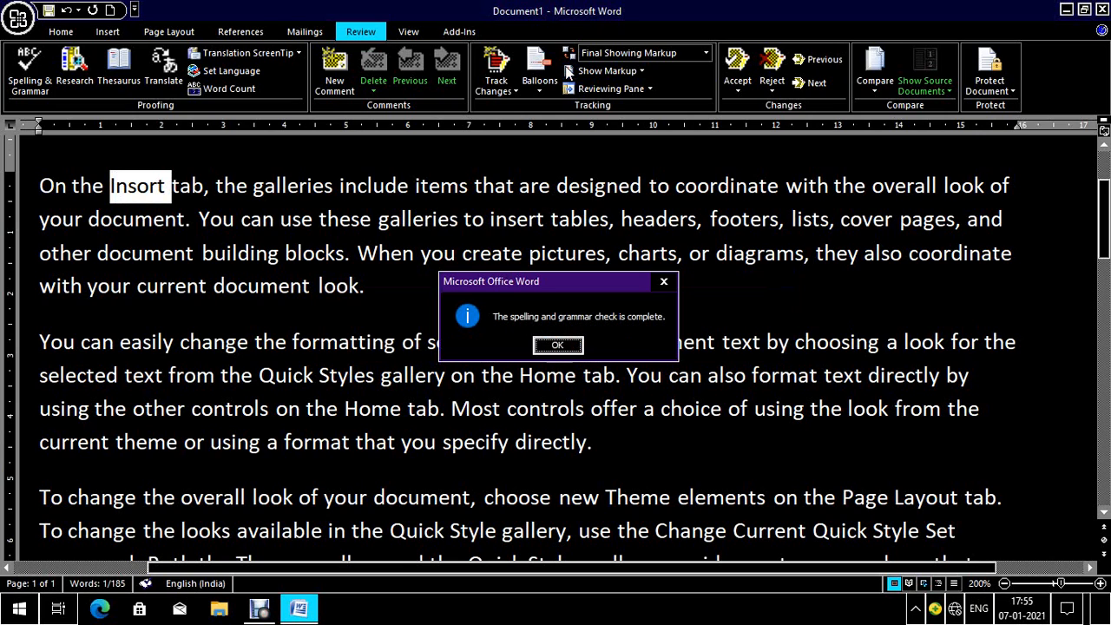
{"action": "key", "text": "Return"}
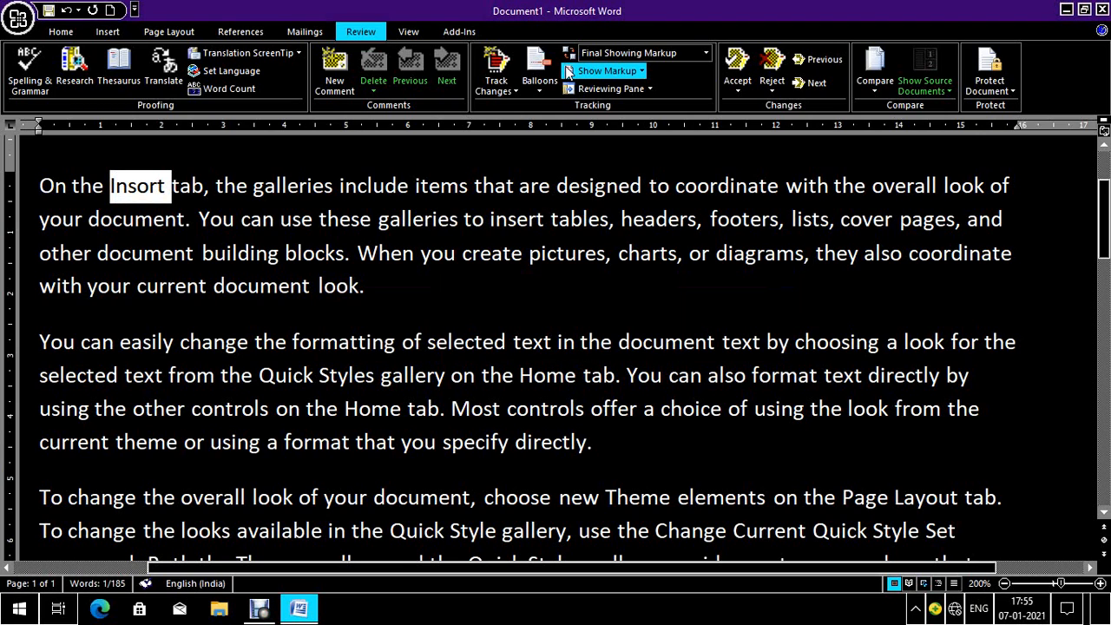
Select the letters "Insor" of "Insort" and check their spelling, declining to check the remainder of the document.
{"action": "key", "text": "Right"}
{"action": "key", "text": "Right"}
{"action": "key", "text": "Right"}
{"action": "key", "text": "Right"}
{"action": "key", "text": "Left"}
{"action": "key", "text": "Left"}
{"action": "key", "text": "Left"}
{"action": "key", "text": "Left"}
{"action": "key", "text": "Left"}
{"action": "key", "text": "Left"}
{"action": "key", "text": "Left"}
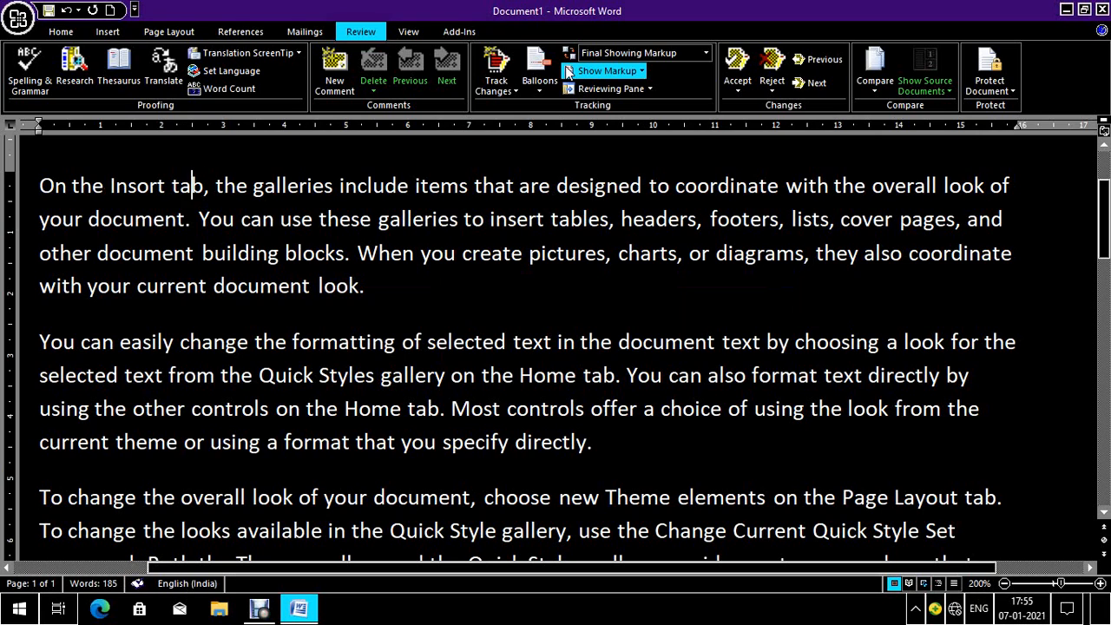
{"action": "key", "text": "Left"}
{"action": "key", "text": "Right"}
{"action": "key", "text": "Right"}
{"action": "key", "text": "Right"}
{"action": "key", "text": "ctrl+shift+Left"}
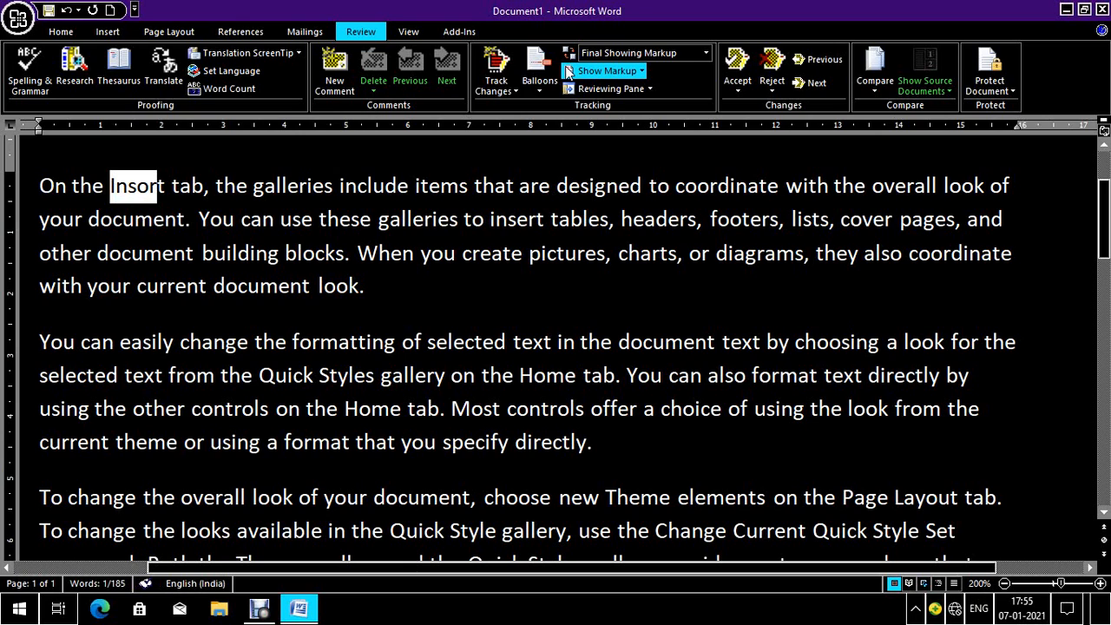
{"action": "key", "text": "alt+t"}
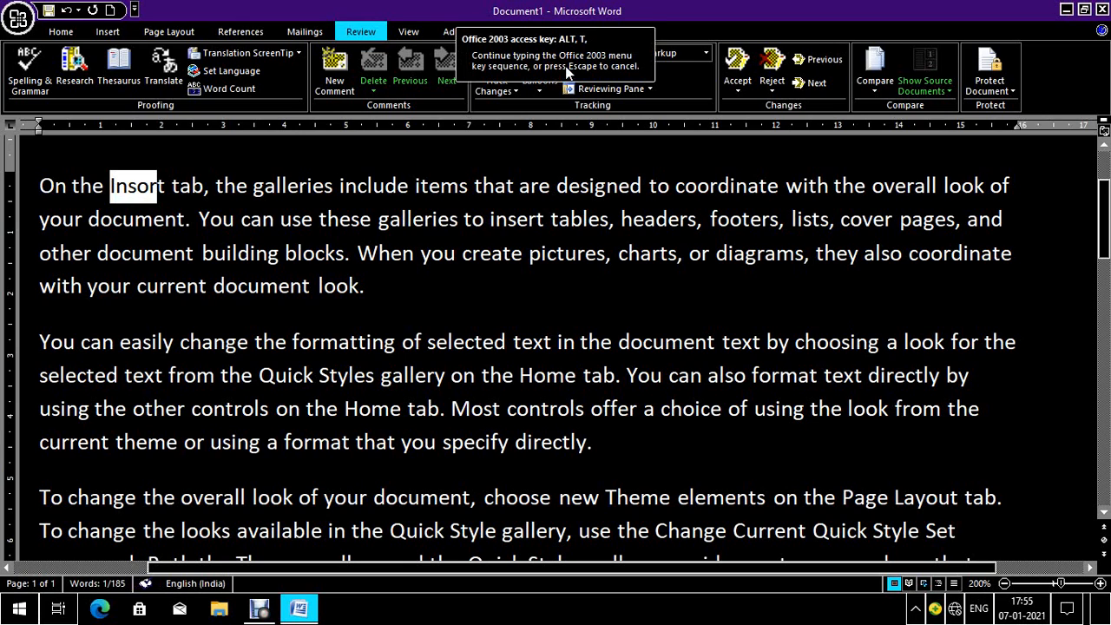
{"action": "key", "text": "s"}
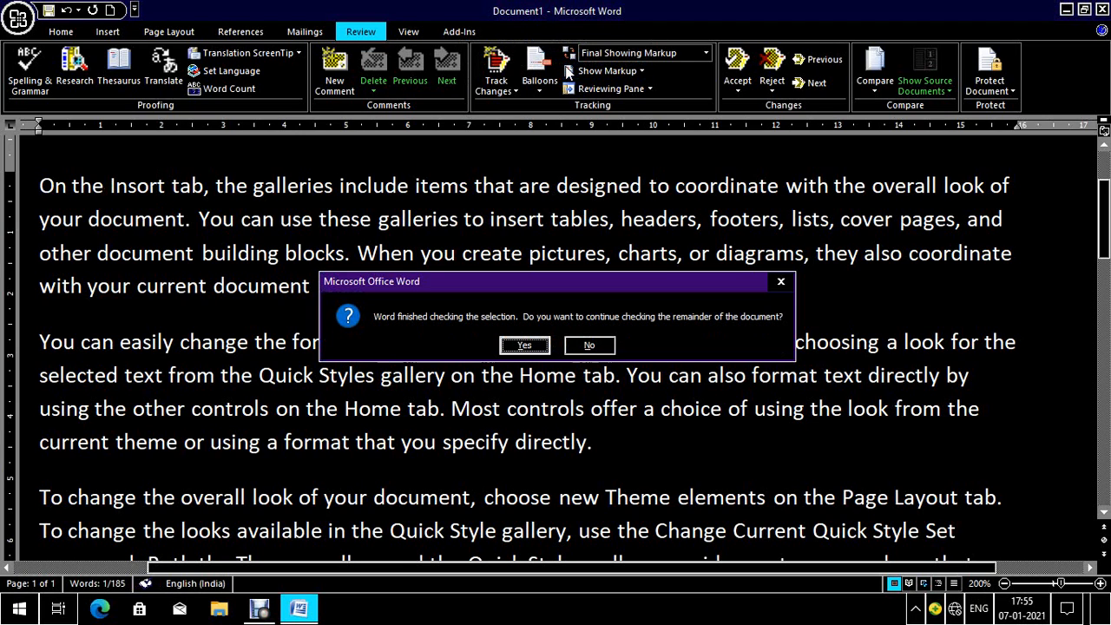
{"action": "key", "text": "Tab"}
{"action": "key", "text": "Tab"}
{"action": "key", "text": "Tab"}
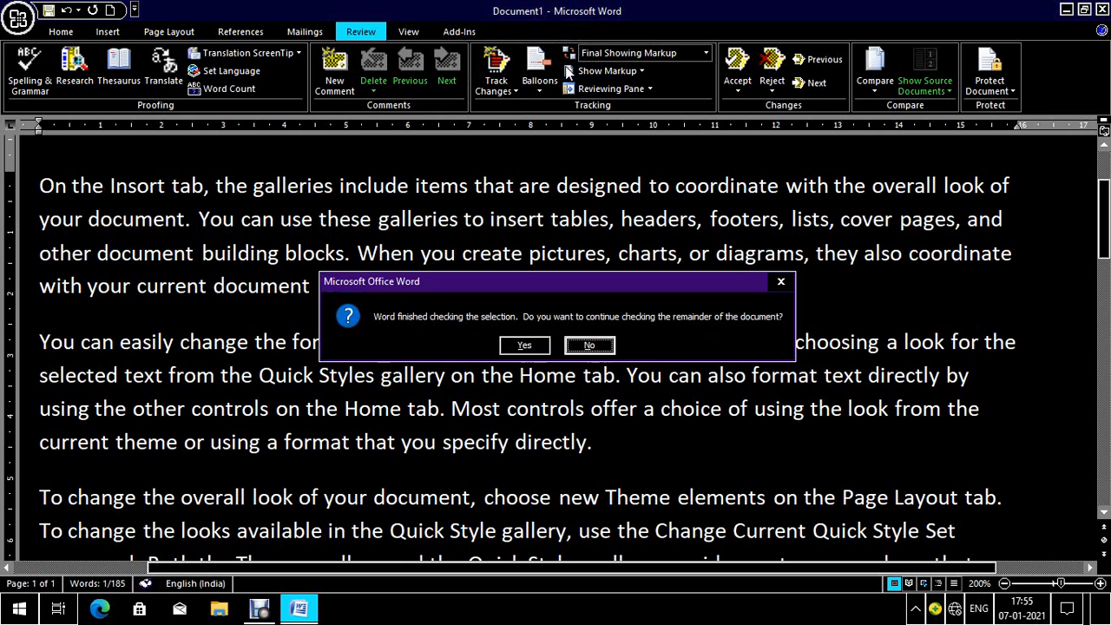
{"action": "key", "text": "Return"}
{"action": "key", "text": "Right"}
{"action": "key", "text": "Right"}
{"action": "key", "text": "Right"}
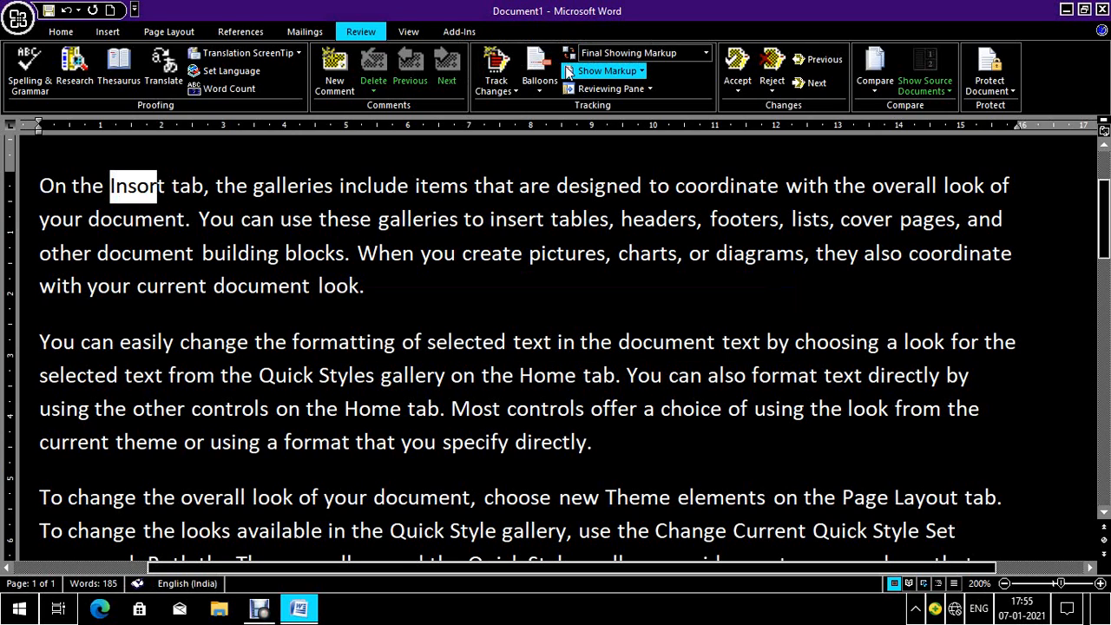
{"action": "key", "text": "Right"}
{"action": "key", "text": "Right"}
{"action": "key", "text": "Right"}
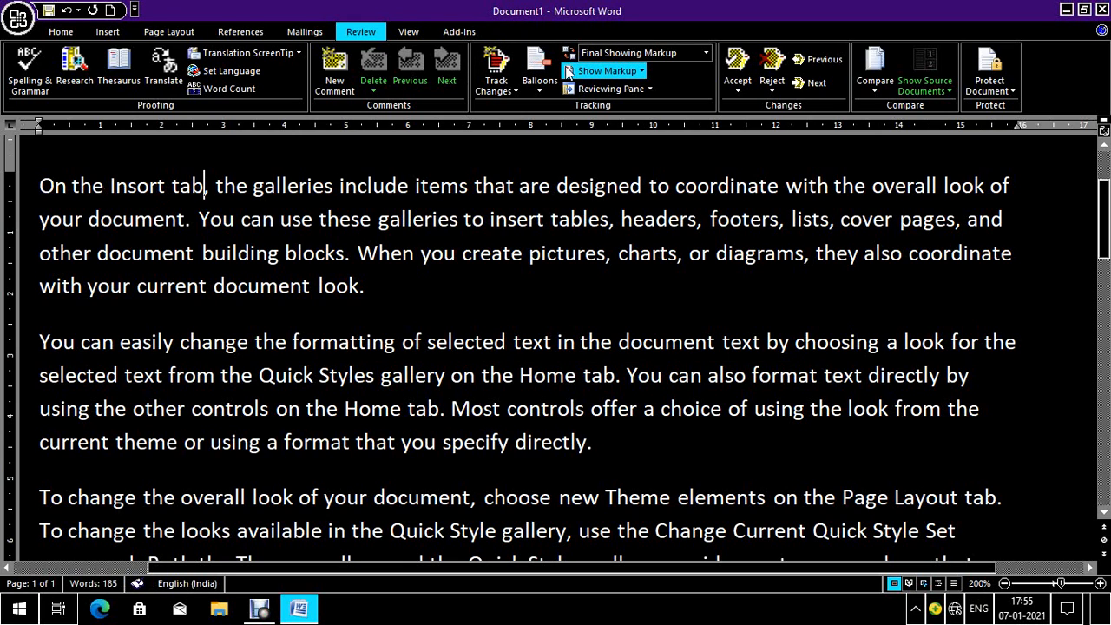
{"action": "key", "text": "Left"}
{"action": "key", "text": "Left"}
{"action": "key", "text": "Left"}
{"action": "key", "text": "Left"}
{"action": "key", "text": "Left"}
{"action": "key", "text": "Left"}
{"action": "key", "text": "Left"}
{"action": "key", "text": "Left"}
{"action": "key", "text": "Right"}
{"action": "key", "text": "Right"}
{"action": "key", "text": "Right"}
{"action": "key", "text": "Right"}
{"action": "key", "text": "Right"}
{"action": "key", "text": "ctrl+shift+Left"}
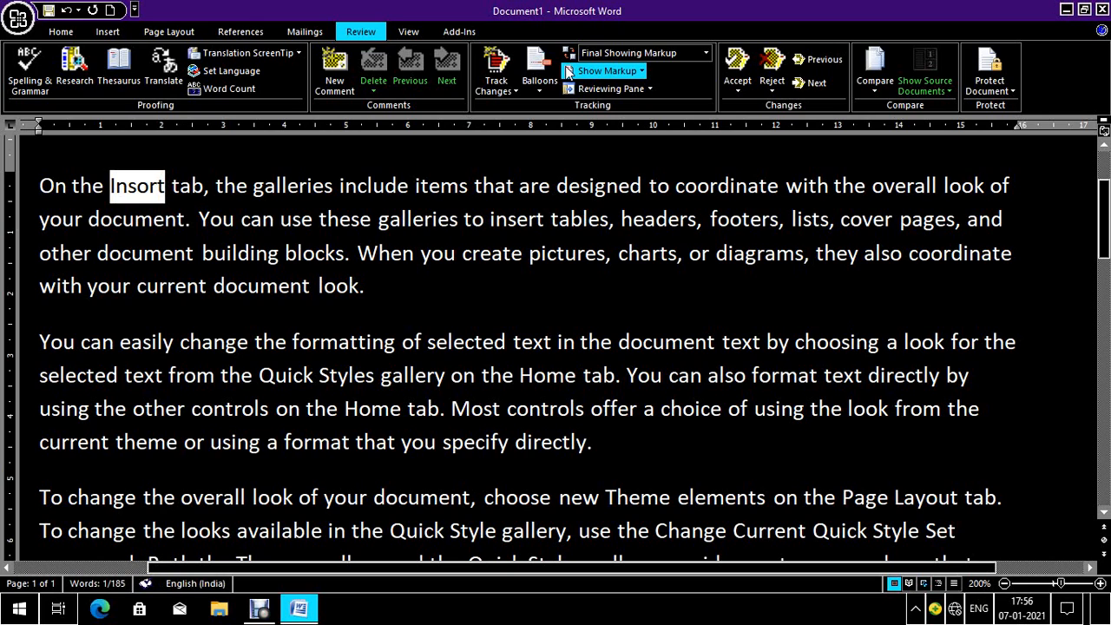
{"action": "key", "text": "Left"}
{"action": "key", "text": "Right"}
{"action": "key", "text": "Right"}
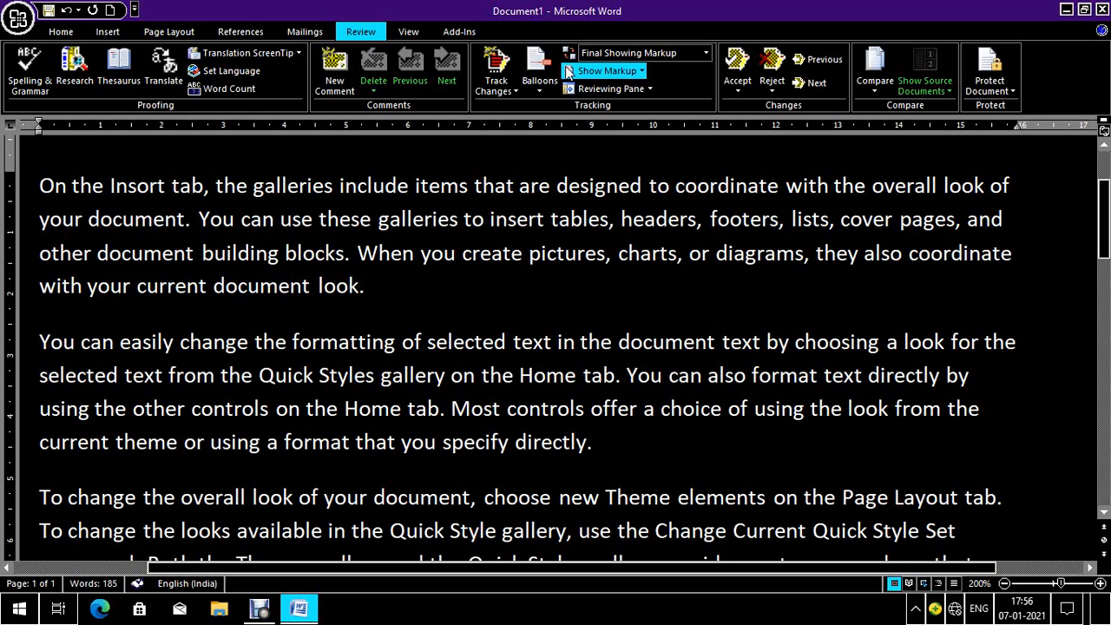
{"action": "key", "text": "Left"}
{"action": "key", "text": "Left"}
{"action": "key", "text": "Right"}
{"action": "key", "text": "ctrl+Right"}
{"action": "key", "text": "ctrl+Left"}
{"action": "key", "text": "ctrl+Left"}
{"action": "key", "text": "ctrl+Right"}
{"action": "key", "text": "ctrl+Right"}
{"action": "key", "text": "ctrl+Right"}
{"action": "key", "text": "ctrl+Right"}
{"action": "key", "text": "ctrl+Right"}
{"action": "key", "text": "ctrl+Left"}
{"action": "key", "text": "ctrl+Left"}
{"action": "key", "text": "ctrl+Left"}
{"action": "key", "text": "ctrl+Left"}
Misspell "designed" in the first sentence as "designes".
{"action": "key", "text": "ctrl+Right"}
{"action": "key", "text": "ctrl+Right"}
{"action": "key", "text": "ctrl+Right"}
{"action": "key", "text": "ctrl+Right"}
{"action": "key", "text": "ctrl+Right"}
{"action": "key", "text": "ctrl+Right"}
{"action": "key", "text": "ctrl+Right"}
{"action": "key", "text": "ctrl+Right"}
{"action": "key", "text": "ctrl+Right"}
{"action": "key", "text": "Right"}
{"action": "key", "text": "Right"}
{"action": "key", "text": "Right"}
{"action": "key", "text": "Right"}
{"action": "key", "text": "Right"}
{"action": "key", "text": "Right"}
{"action": "key", "text": "Right"}
{"action": "key", "text": "Left"}
{"action": "key", "text": "Left"}
{"action": "key", "text": "Right"}
{"action": "key", "text": "Right"}
{"action": "key", "text": "BackSpace"}
{"action": "type", "text": "s"}
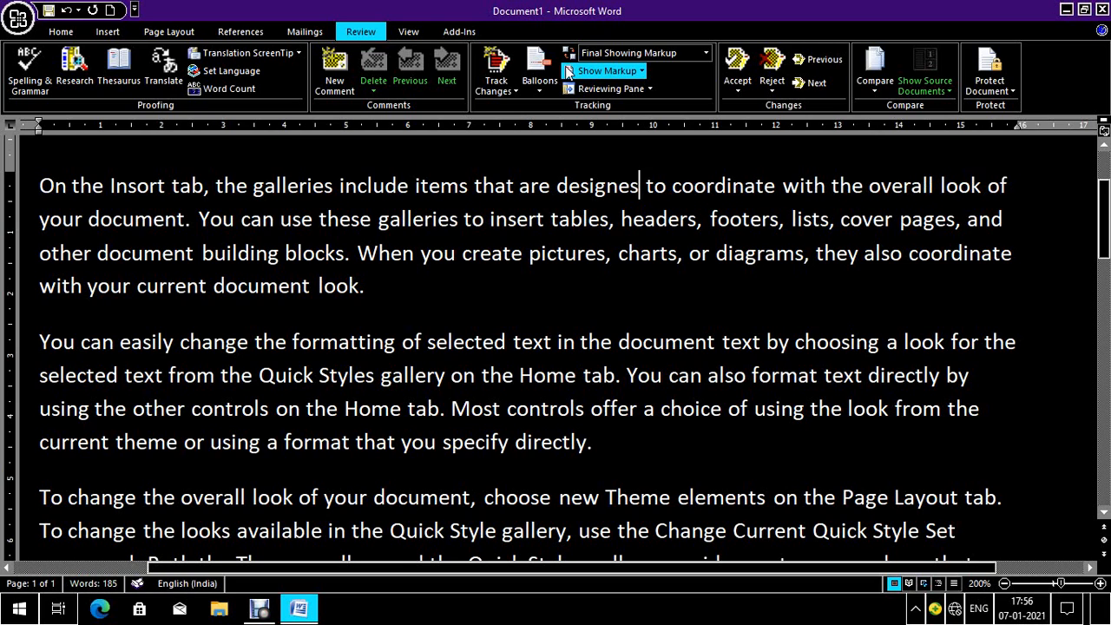
Run a spelling check on the word "designes" and go through its suggested replacements.
{"action": "key", "text": "ctrl+Left"}
{"action": "key", "text": "ctrl+shift+Right"}
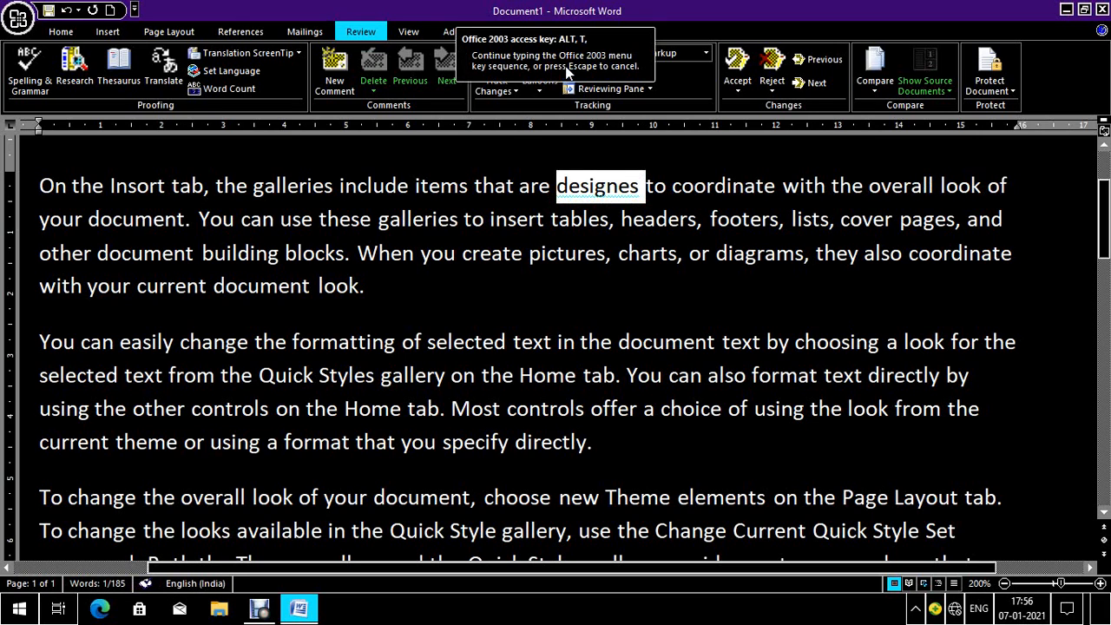
{"action": "key", "text": "F7"}
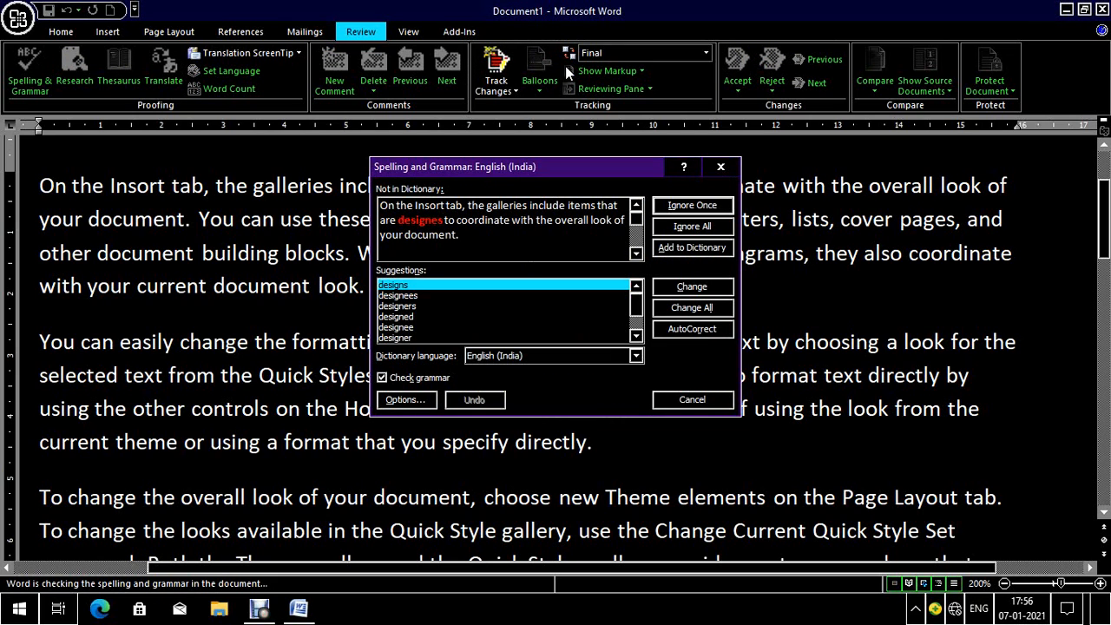
{"action": "key", "text": "Tab"}
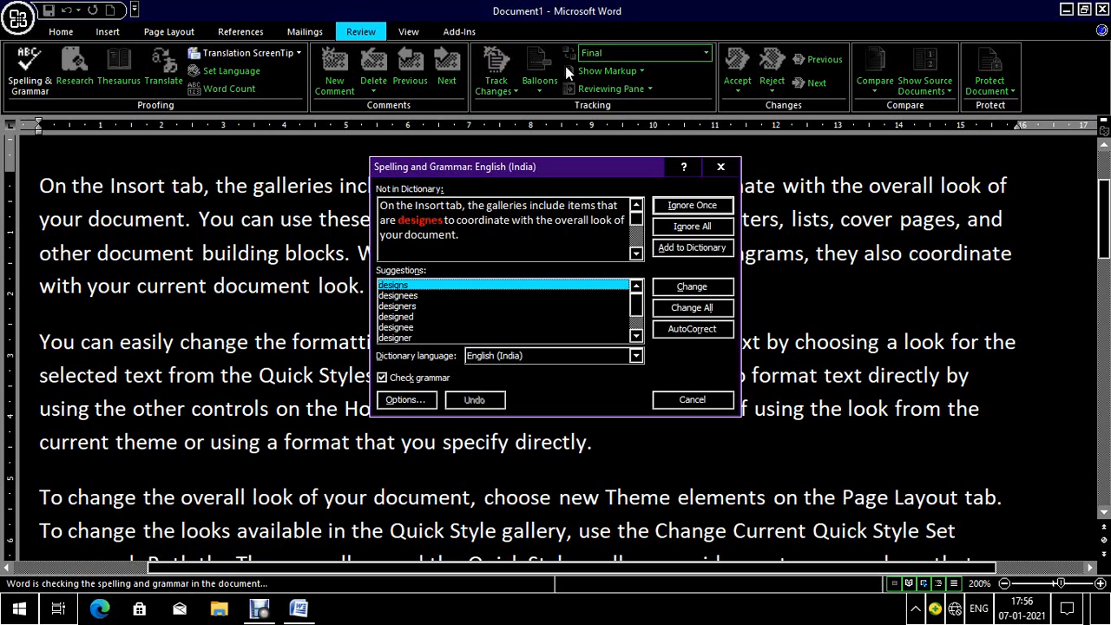
{"action": "key", "text": "Down"}
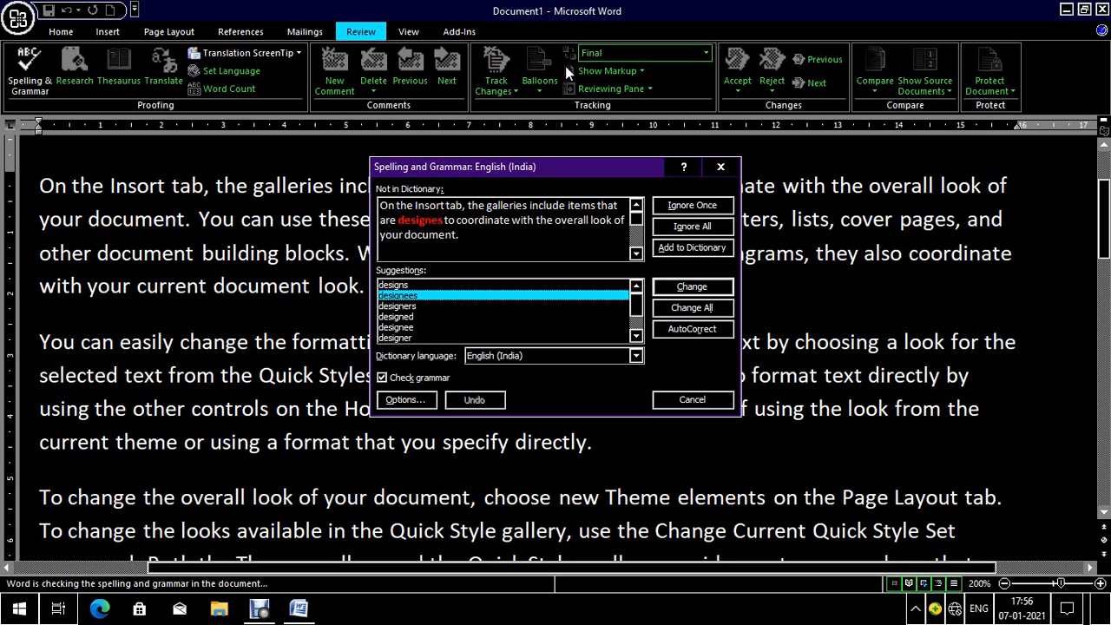
{"action": "key", "text": "Down"}
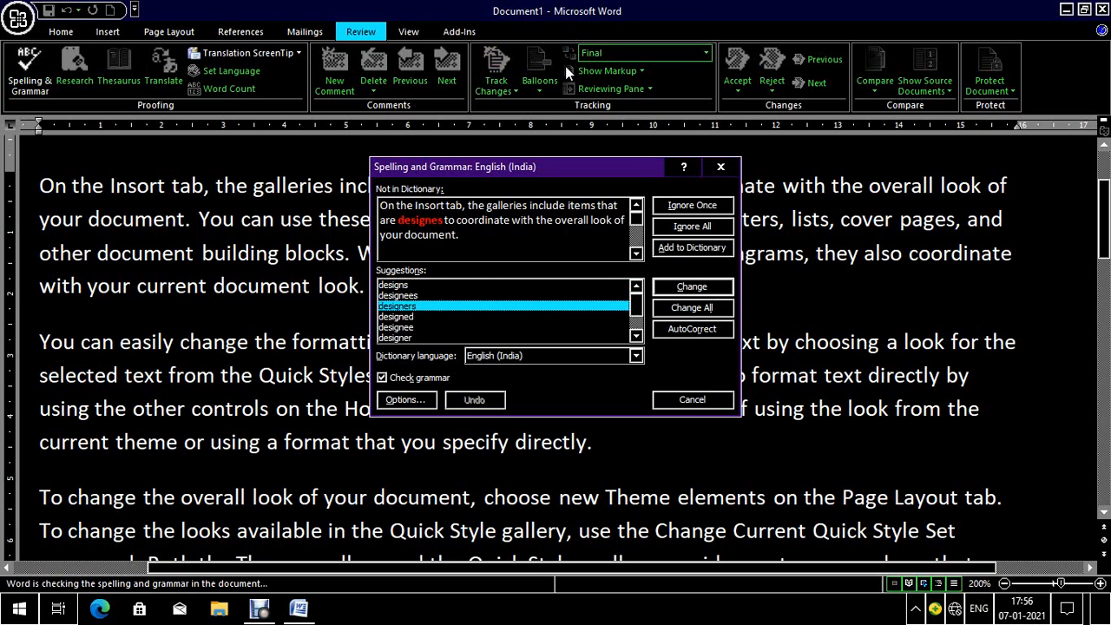
{"action": "key", "text": "Down"}
{"action": "key", "text": "Down"}
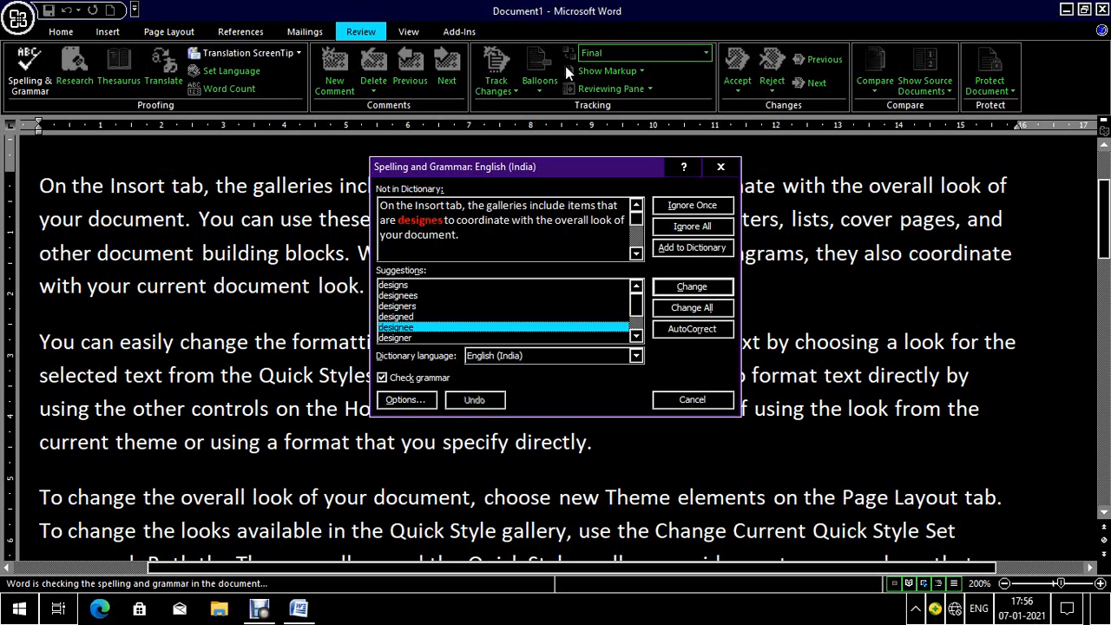
{"action": "key", "text": "Down"}
{"action": "key", "text": "Down"}
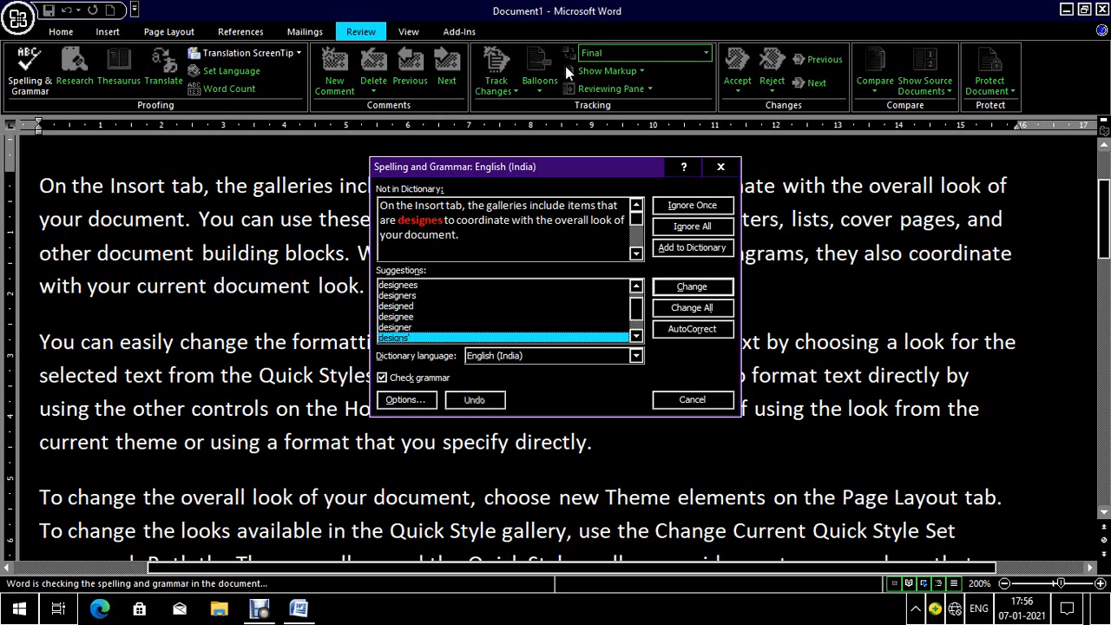
{"action": "key", "text": "Down"}
{"action": "key", "text": "Down"}
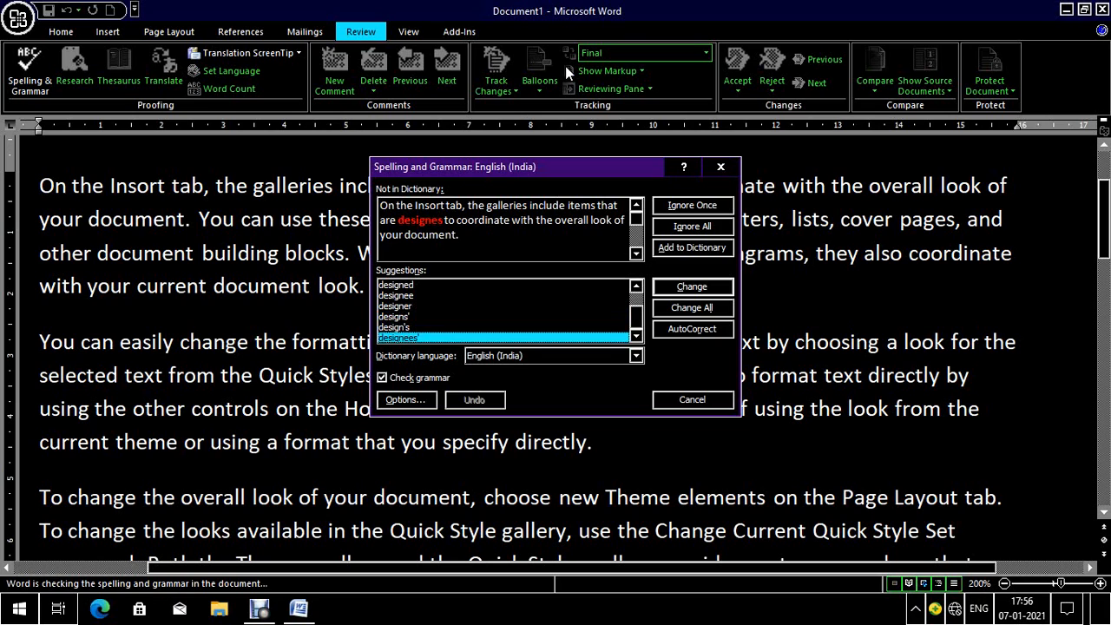
Replace "designes" with the suggestion "designed" and decline to check the remainder of the document.
{"action": "key", "text": "Up"}
{"action": "key", "text": "Up"}
{"action": "key", "text": "Up"}
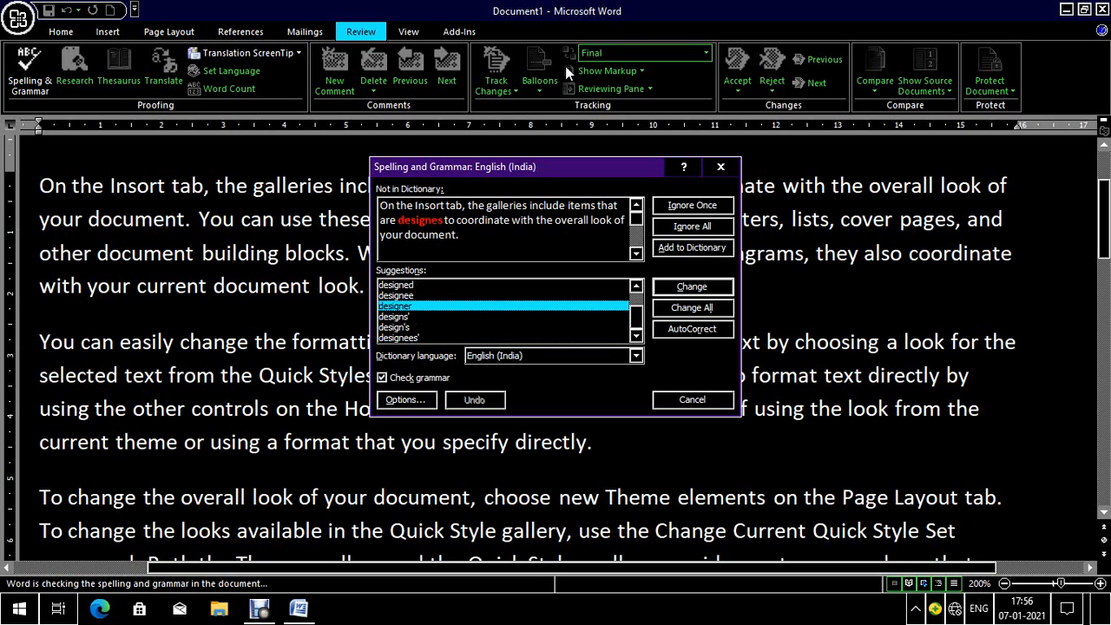
{"action": "key", "text": "Up"}
{"action": "key", "text": "Up"}
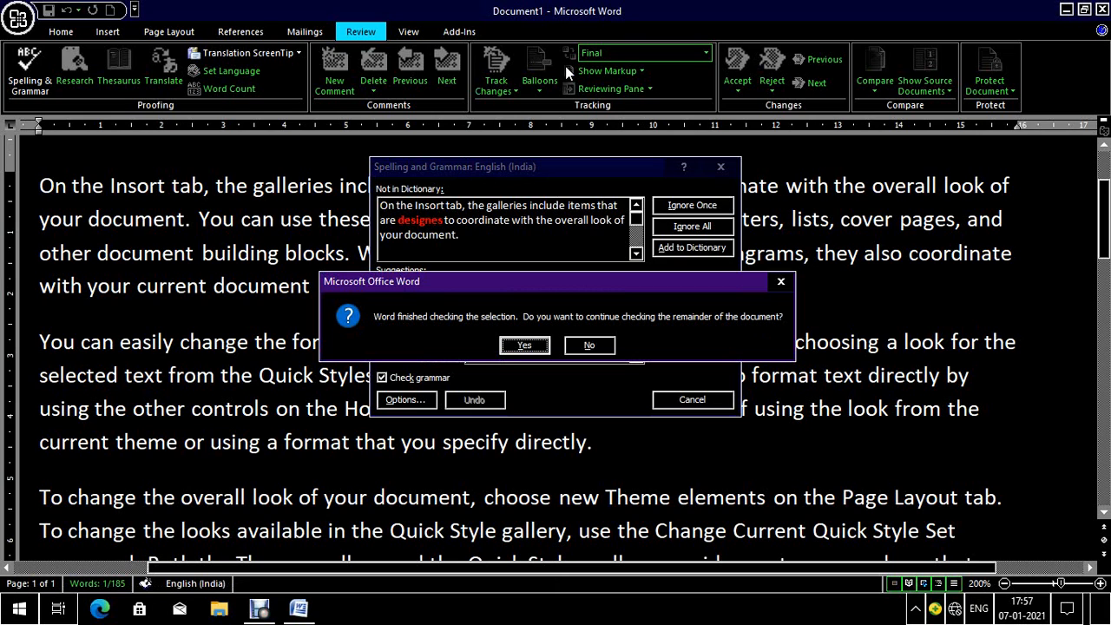
{"action": "key", "text": "Right"}
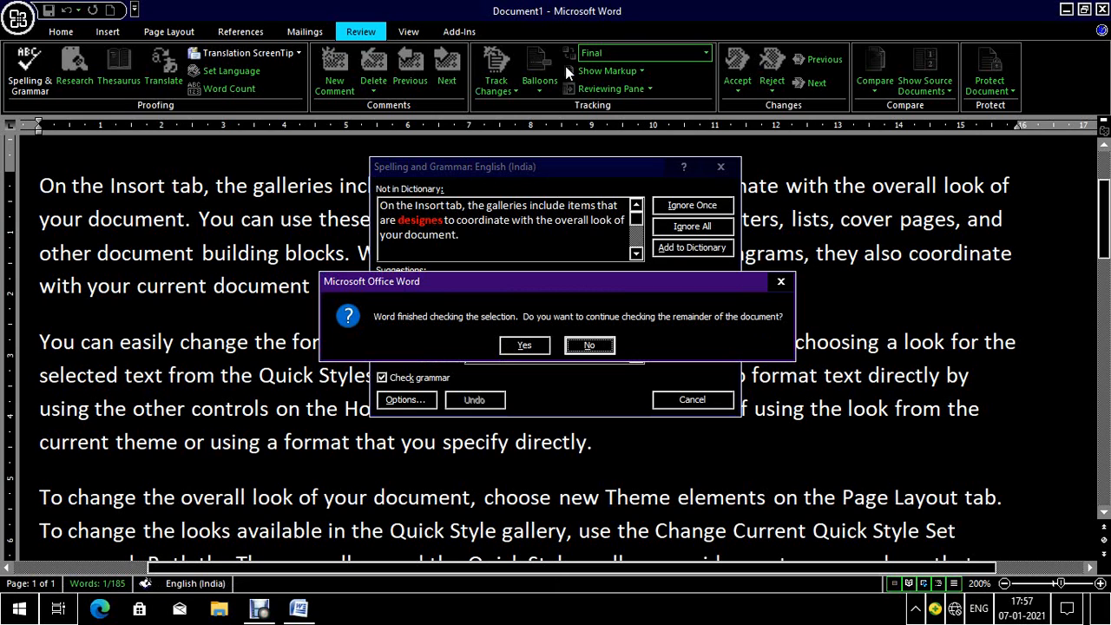
{"action": "key", "text": "Return"}
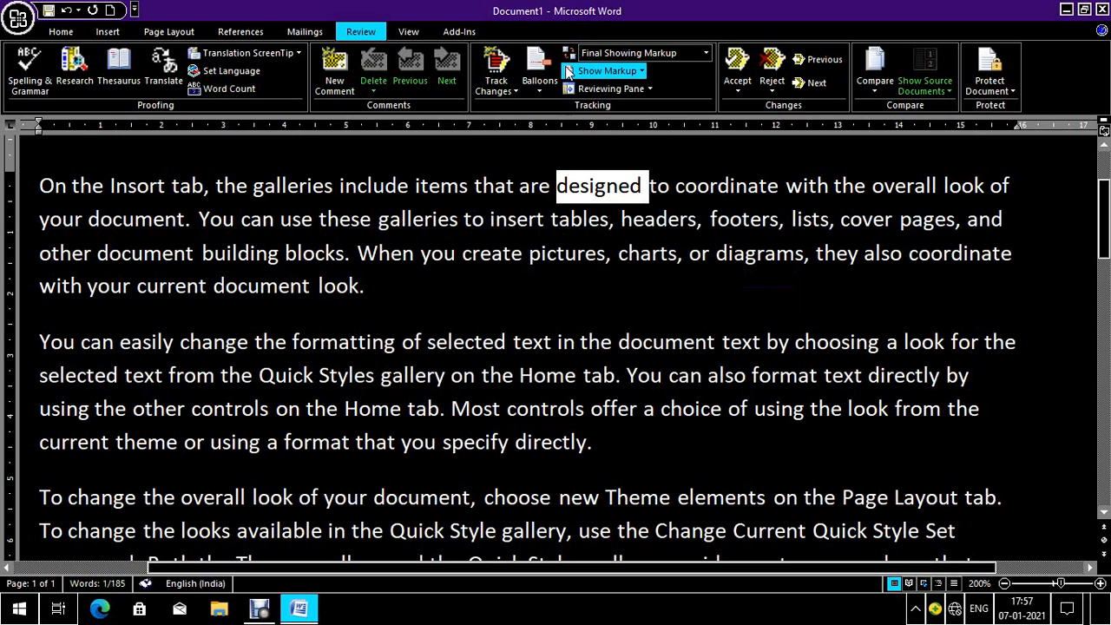
Place the cursor in "tables" in the second sentence and open Research for that word.
{"action": "key", "text": "Left"}
{"action": "key", "text": "Down"}
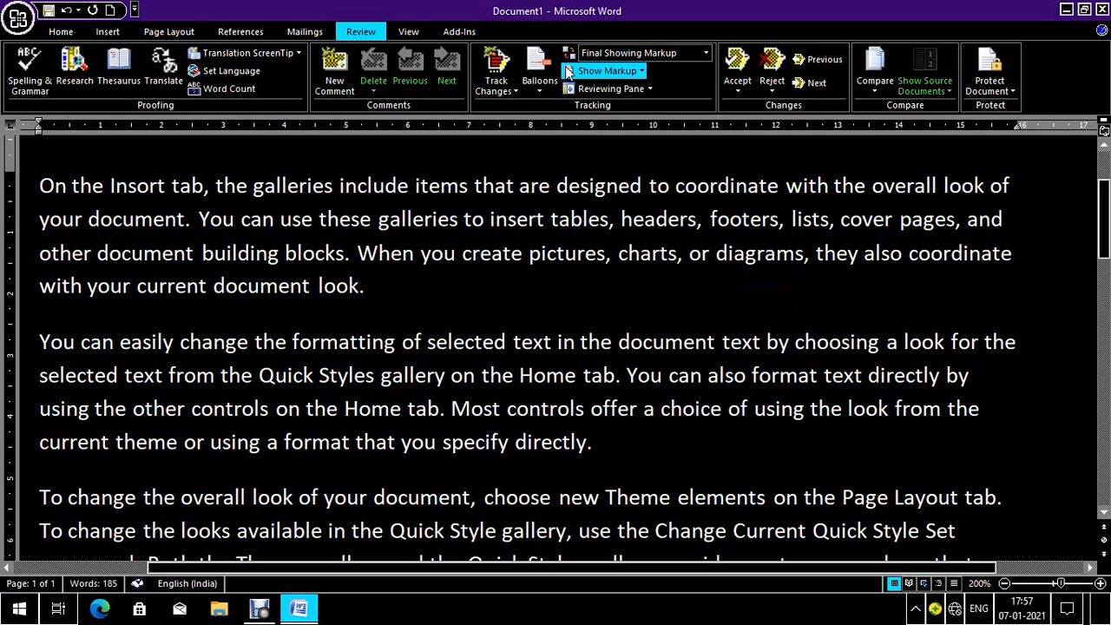
{"action": "key", "text": "alt"}
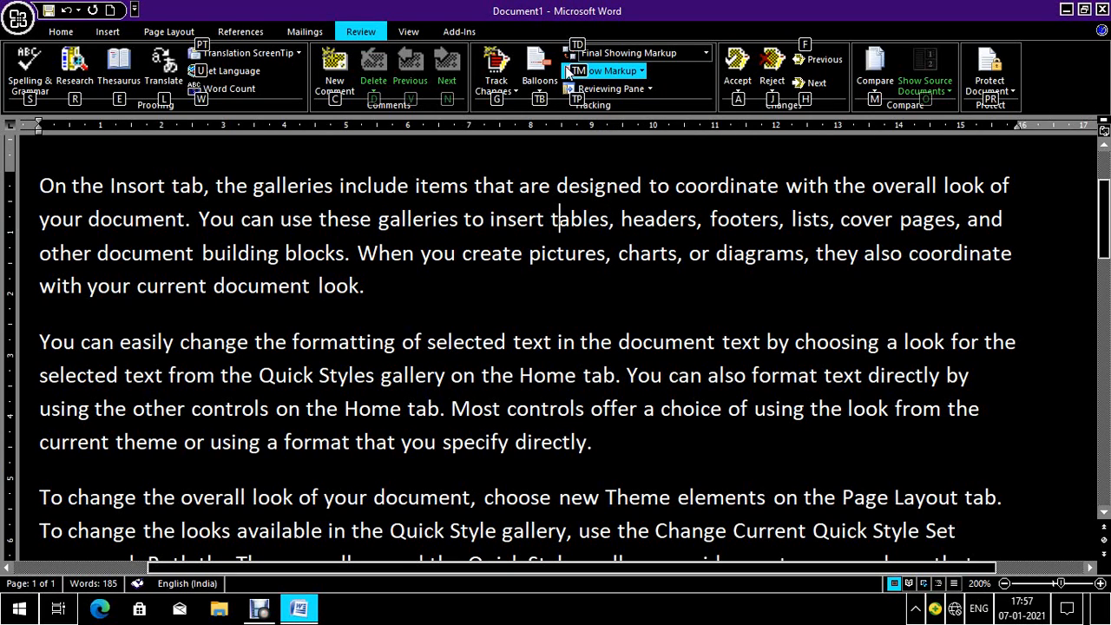
{"action": "key", "text": "s"}
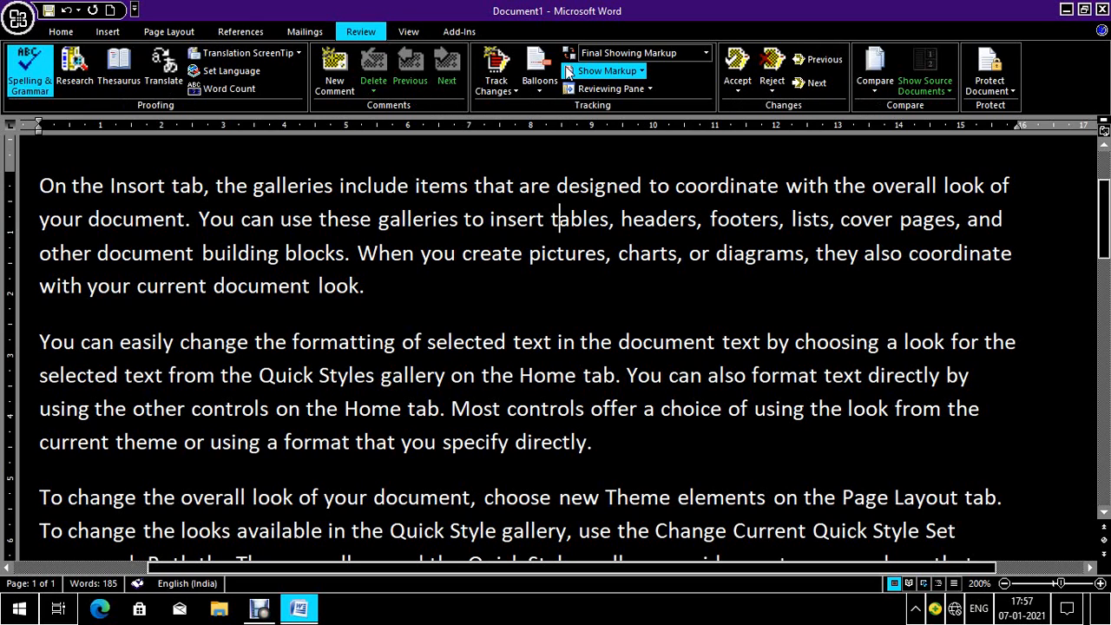
{"action": "key", "text": "Right"}
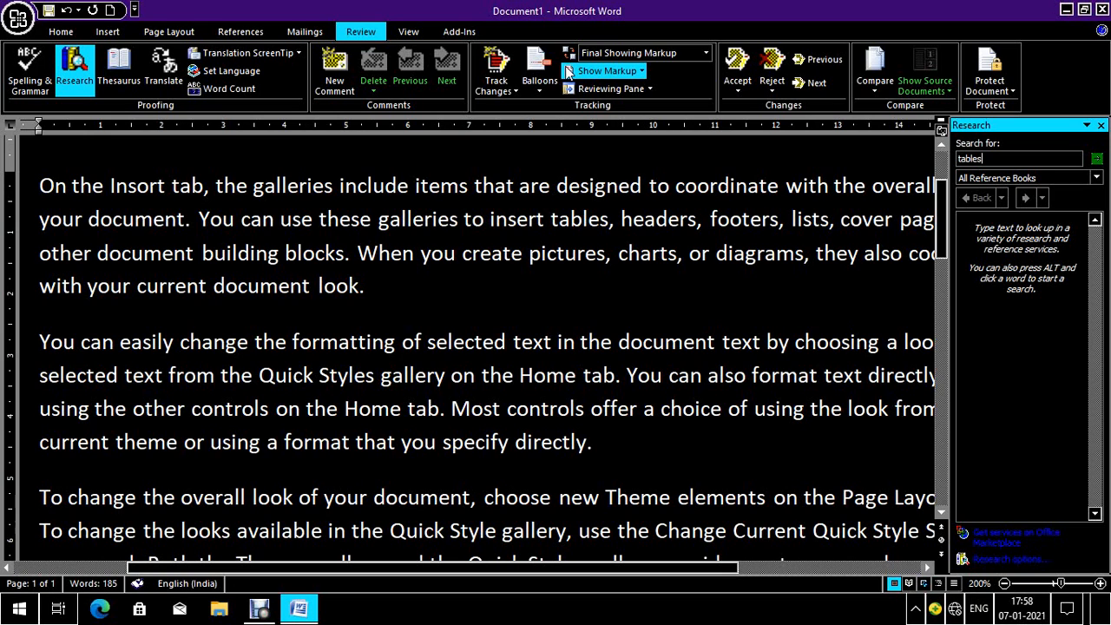
Replace the Research search term with "love" and run the search.
{"action": "key", "text": "BackSpace"}
{"action": "key", "text": "BackSpace"}
{"action": "key", "text": "BackSpace"}
{"action": "key", "text": "BackSpace"}
{"action": "key", "text": "BackSpace"}
{"action": "key", "text": "BackSpace"}
{"action": "type", "text": "love"}
{"action": "key", "text": "Return"}
Examine the Research controls, including the reference book choice, the Office Marketplace services link and the research options.
{"action": "key", "text": "Tab"}
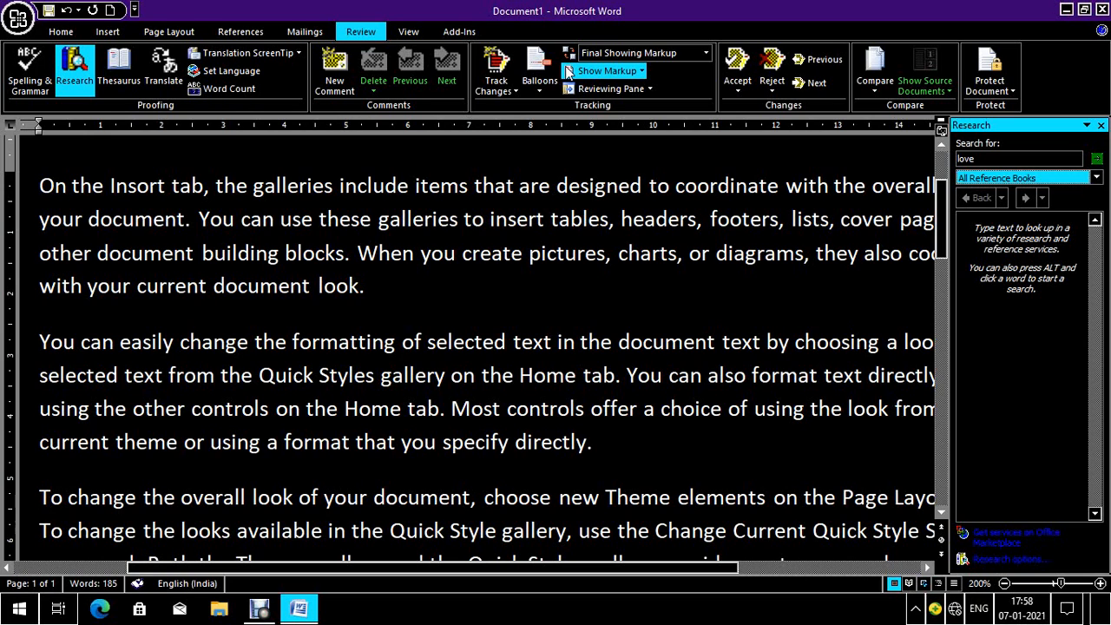
{"action": "key", "text": "Tab"}
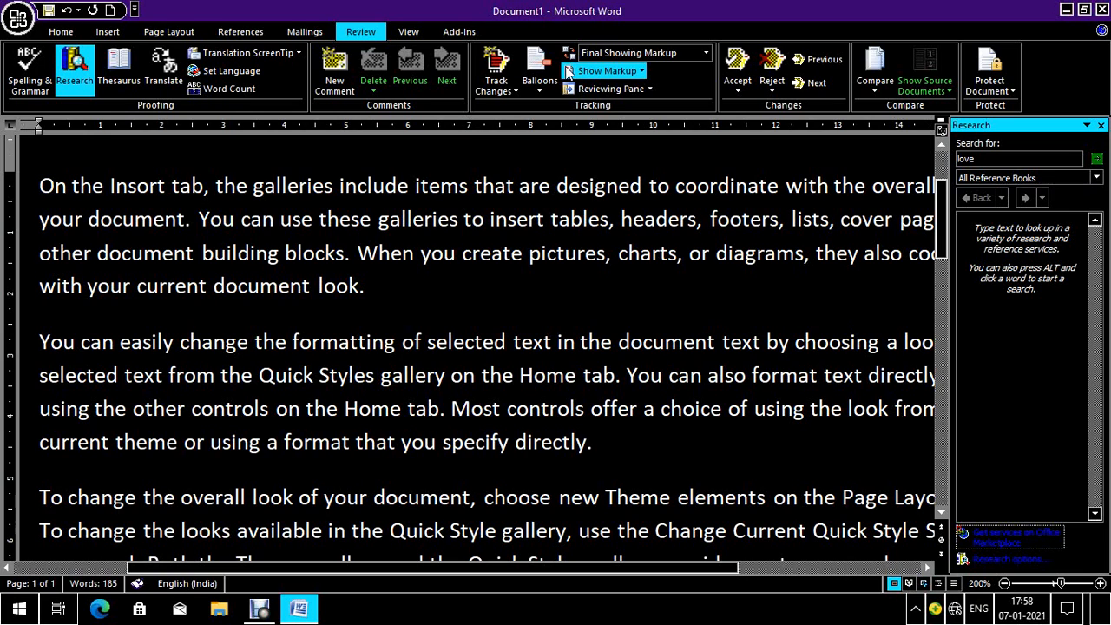
{"action": "key", "text": "Tab"}
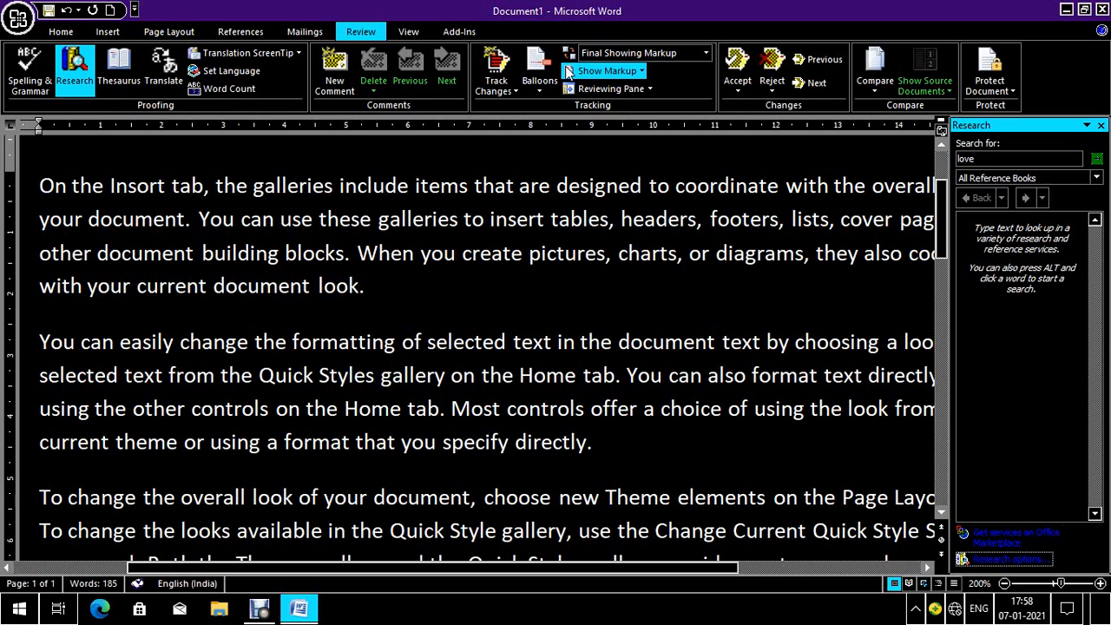
{"action": "key", "text": "Tab"}
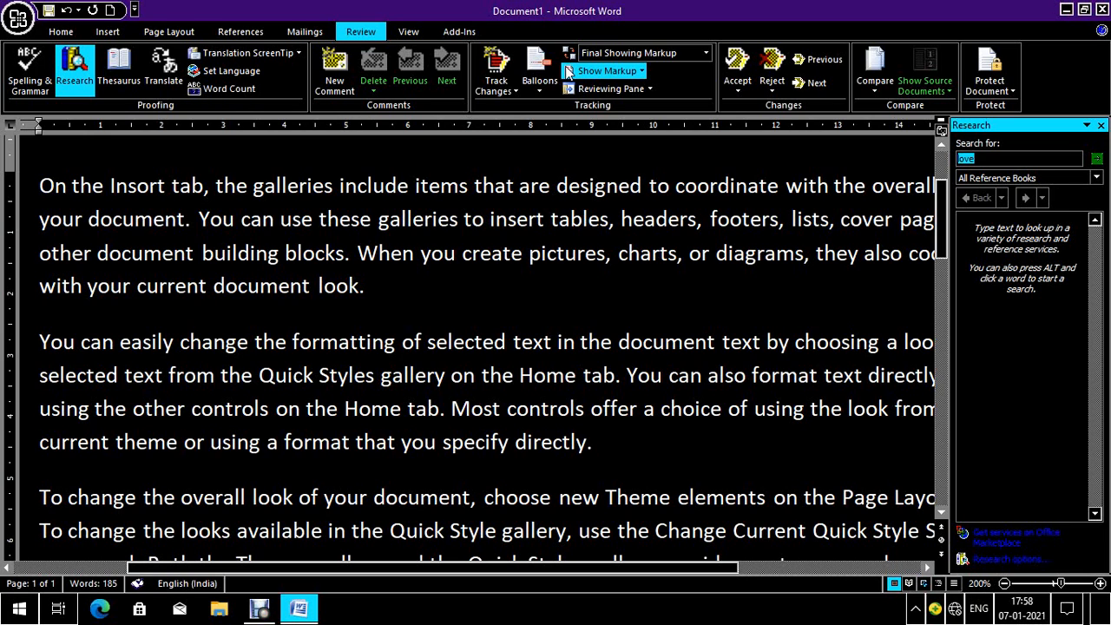
{"action": "key", "text": "Tab"}
{"action": "key", "text": "Tab"}
{"action": "key", "text": "Tab"}
{"action": "key", "text": "Tab"}
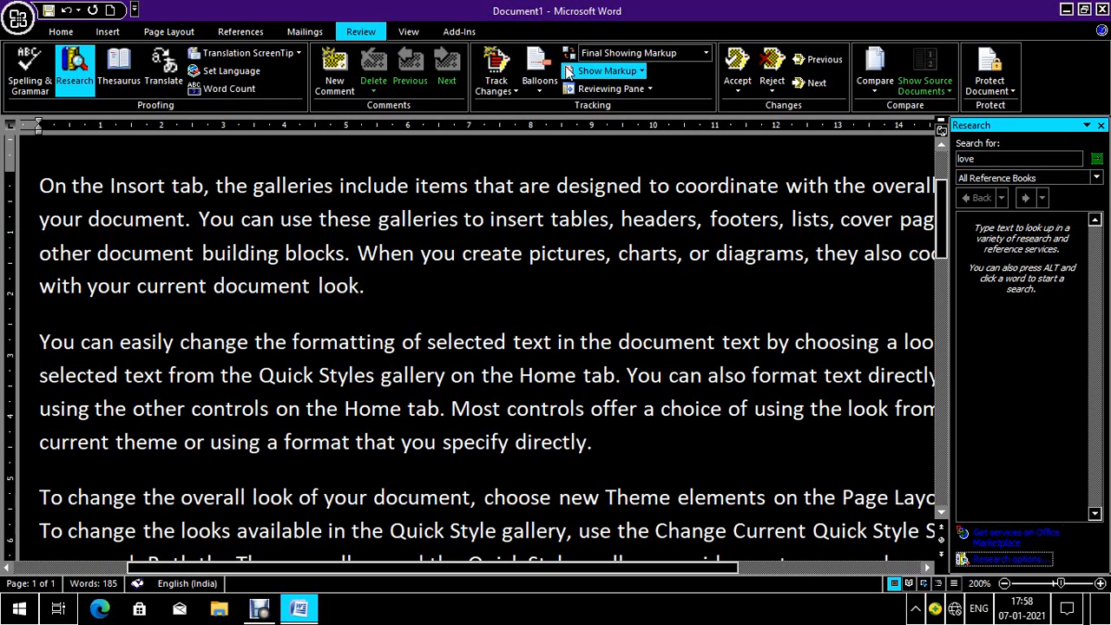
{"action": "key", "text": "Tab"}
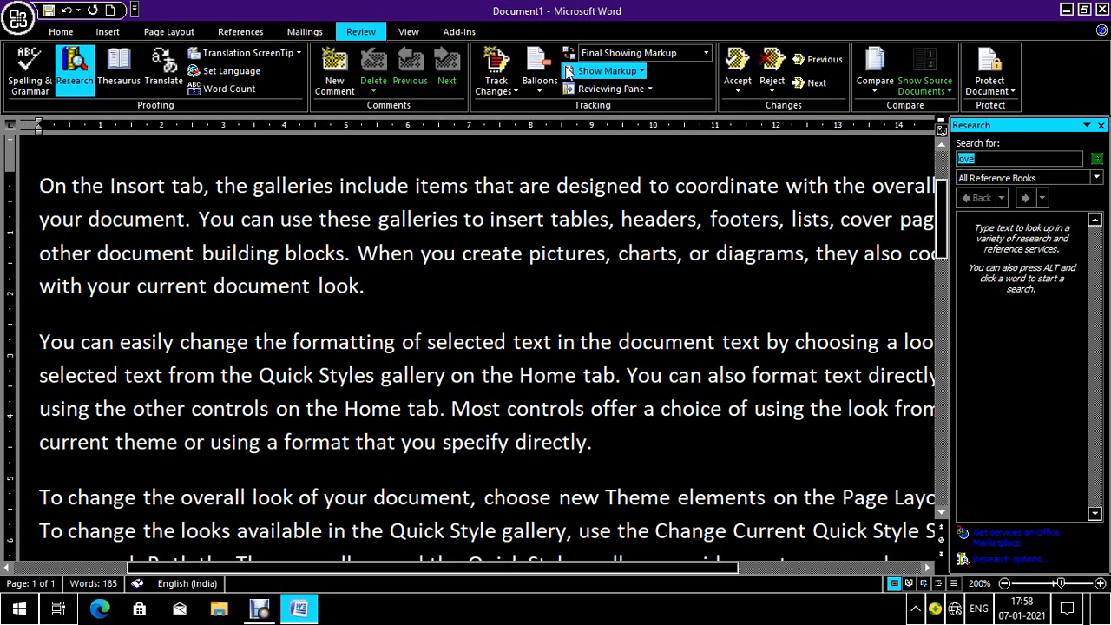
{"action": "key", "text": "shift+Tab"}
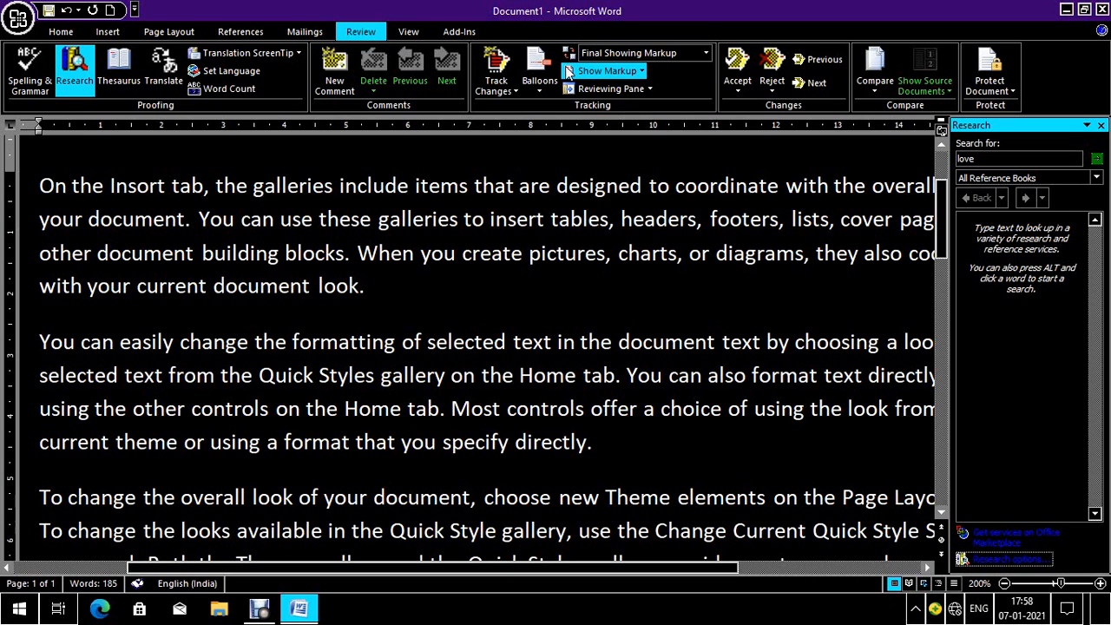
{"action": "key", "text": "shift+Tab"}
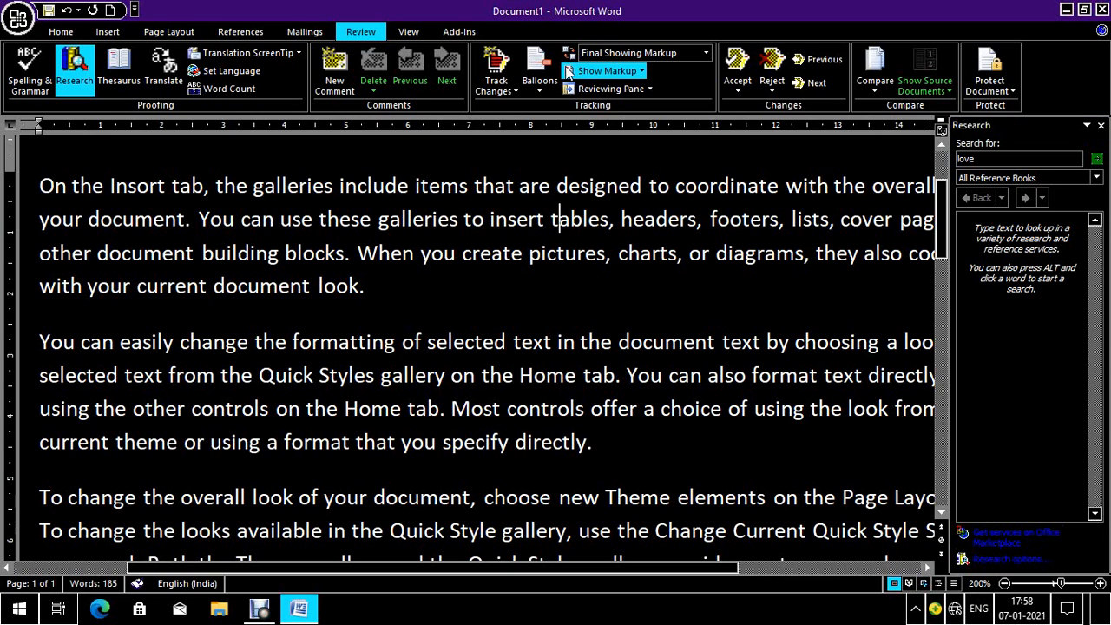
Move the cursor to "headers" in the second sentence and look the word up in the Thesaurus.
{"action": "key", "text": "Right"}
{"action": "key", "text": "Left"}
{"action": "key", "text": "ctrl+Right"}
{"action": "key", "text": "ctrl+Right"}
{"action": "key", "text": "ctrl+Left"}
{"action": "key", "text": "alt"}
{"action": "key", "text": "e"}
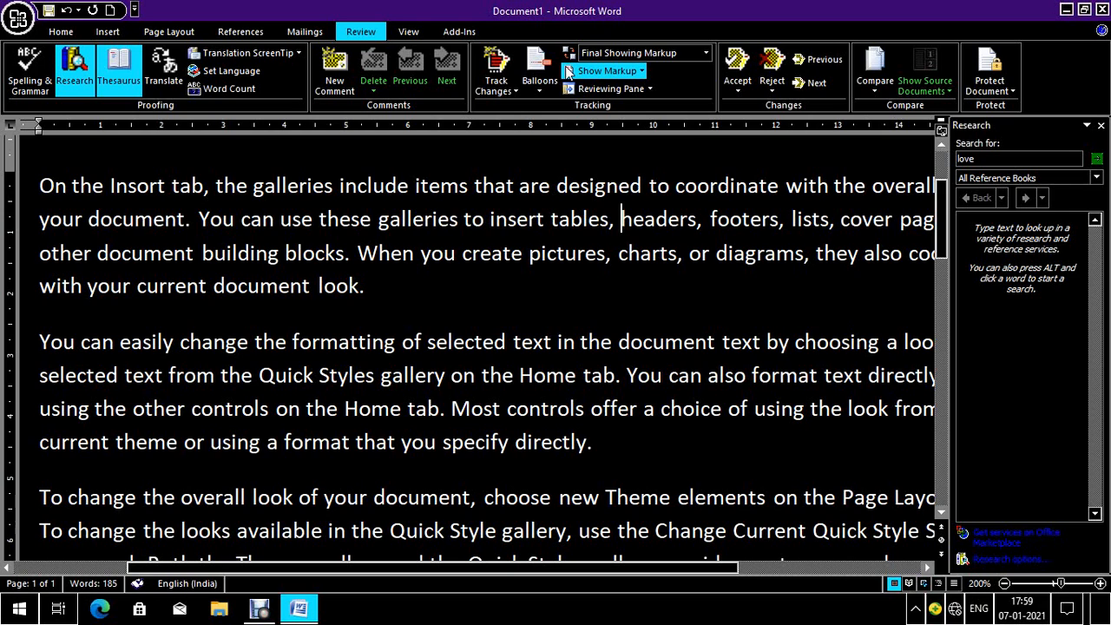
{"action": "key", "text": "shift+F7"}
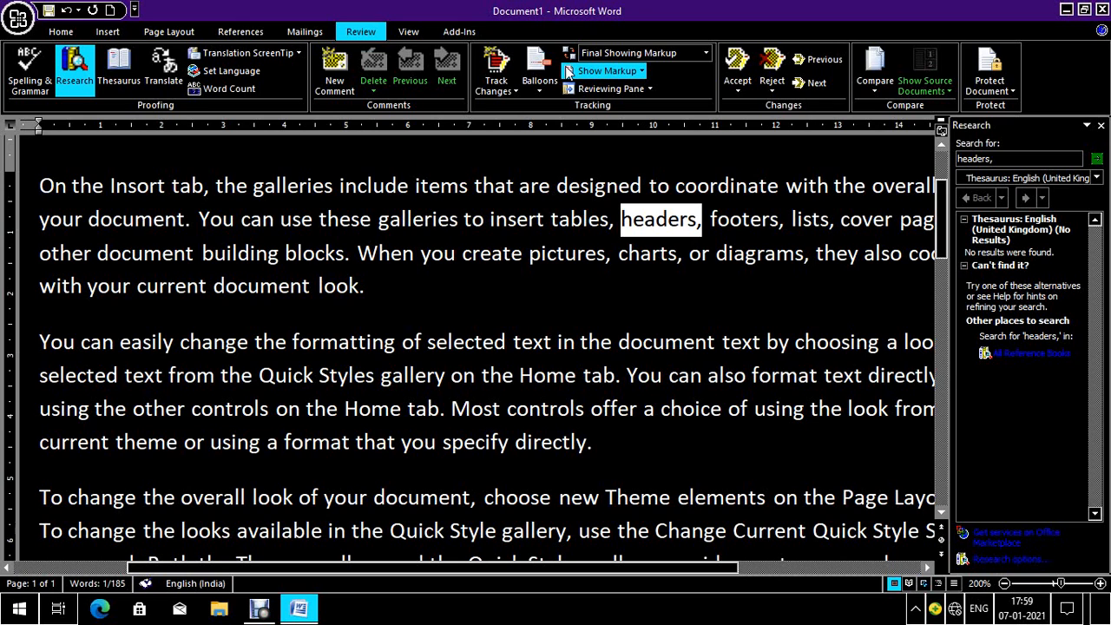
Delete the text before "footers" in the second sentence, back to the first letter of "galleries".
{"action": "key", "text": "BackSpace"}
{"action": "key", "text": "BackSpace"}
{"action": "key", "text": "BackSpace"}
{"action": "key", "text": "BackSpace"}
{"action": "key", "text": "BackSpace"}
{"action": "key", "text": "BackSpace"}
{"action": "key", "text": "BackSpace"}
{"action": "key", "text": "BackSpace"}
{"action": "key", "text": "BackSpace"}
{"action": "key", "text": "BackSpace"}
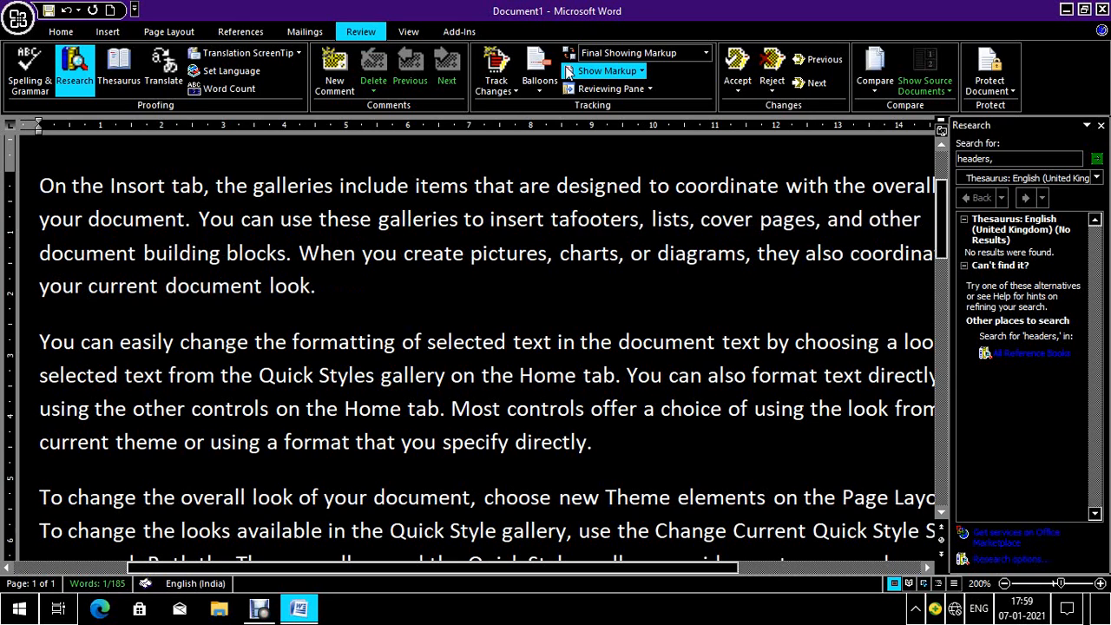
{"action": "key", "text": "BackSpace"}
{"action": "key", "text": "BackSpace"}
{"action": "key", "text": "BackSpace"}
{"action": "key", "text": "BackSpace"}
{"action": "key", "text": "BackSpace"}
{"action": "key", "text": "BackSpace"}
{"action": "key", "text": "BackSpace"}
{"action": "key", "text": "BackSpace"}
{"action": "key", "text": "BackSpace"}
{"action": "key", "text": "BackSpace"}
{"action": "key", "text": "BackSpace"}
{"action": "key", "text": "BackSpace"}
{"action": "key", "text": "BackSpace"}
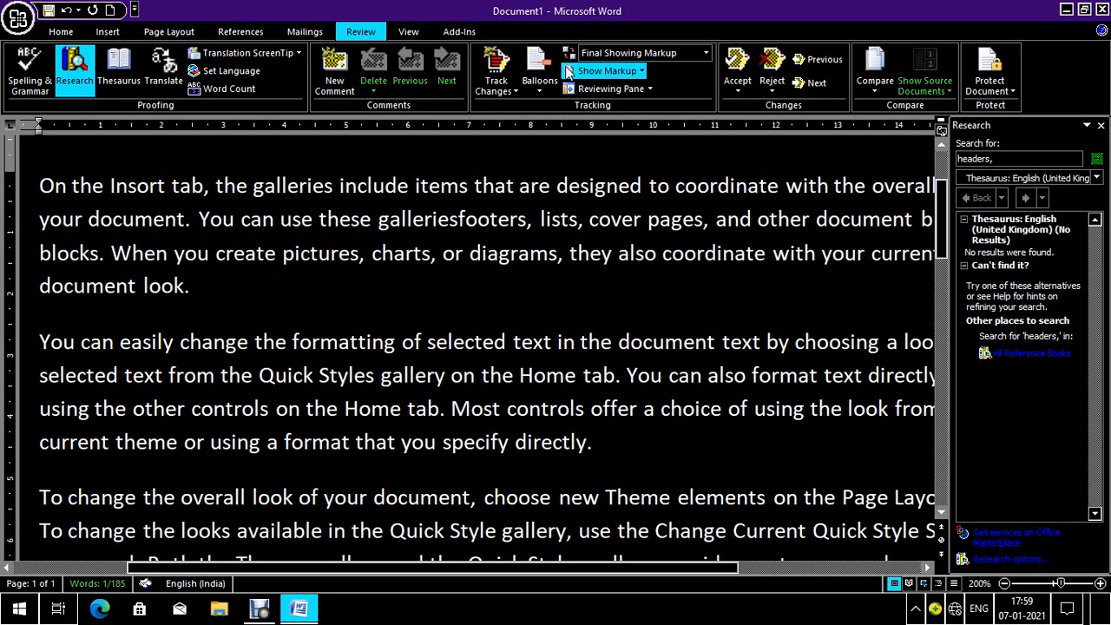
{"action": "key", "text": "BackSpace"}
{"action": "key", "text": "BackSpace"}
{"action": "key", "text": "BackSpace"}
{"action": "key", "text": "BackSpace"}
{"action": "key", "text": "BackSpace"}
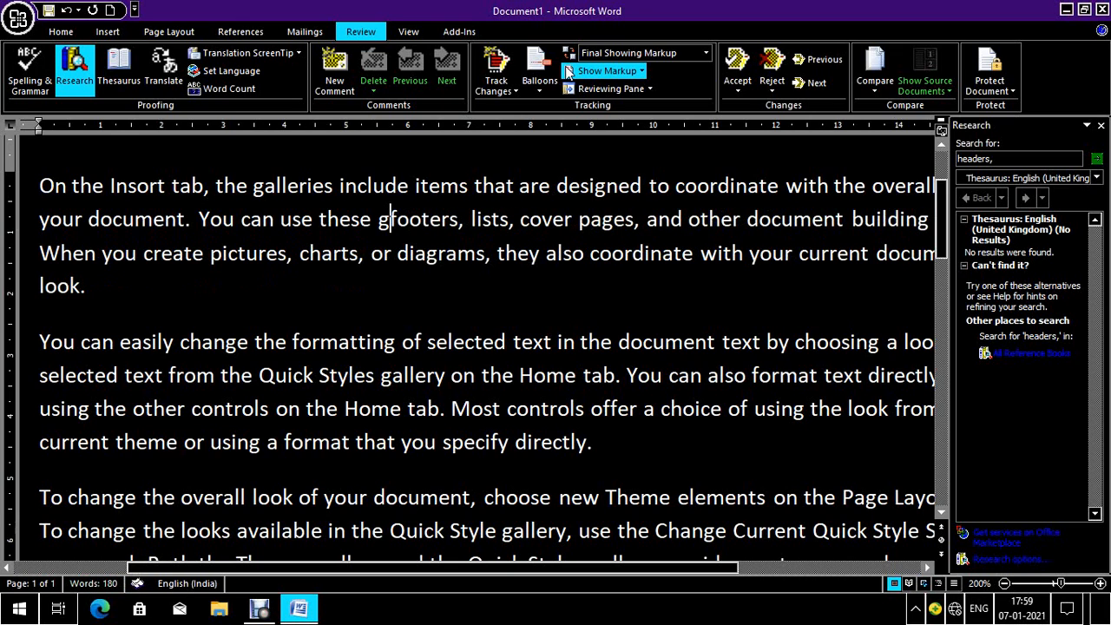
Select the word "document" at the end of the first sentence and view its word count.
{"action": "key", "text": "Down"}
{"action": "key", "text": "Up"}
{"action": "key", "text": "ctrl+Right"}
{"action": "key", "text": "ctrl+Right"}
{"action": "key", "text": "ctrl+Left"}
{"action": "key", "text": "ctrl+Left"}
{"action": "key", "text": "ctrl+Left"}
{"action": "key", "text": "ctrl+Right"}
{"action": "key", "text": "ctrl+Left"}
{"action": "key", "text": "ctrl+Left"}
{"action": "key", "text": "ctrl+Left"}
{"action": "key", "text": "ctrl+Left"}
{"action": "key", "text": "ctrl+Left"}
{"action": "key", "text": "ctrl+Left"}
{"action": "key", "text": "ctrl+Left"}
{"action": "key", "text": "ctrl+Right"}
{"action": "key", "text": "ctrl+shift+Right"}
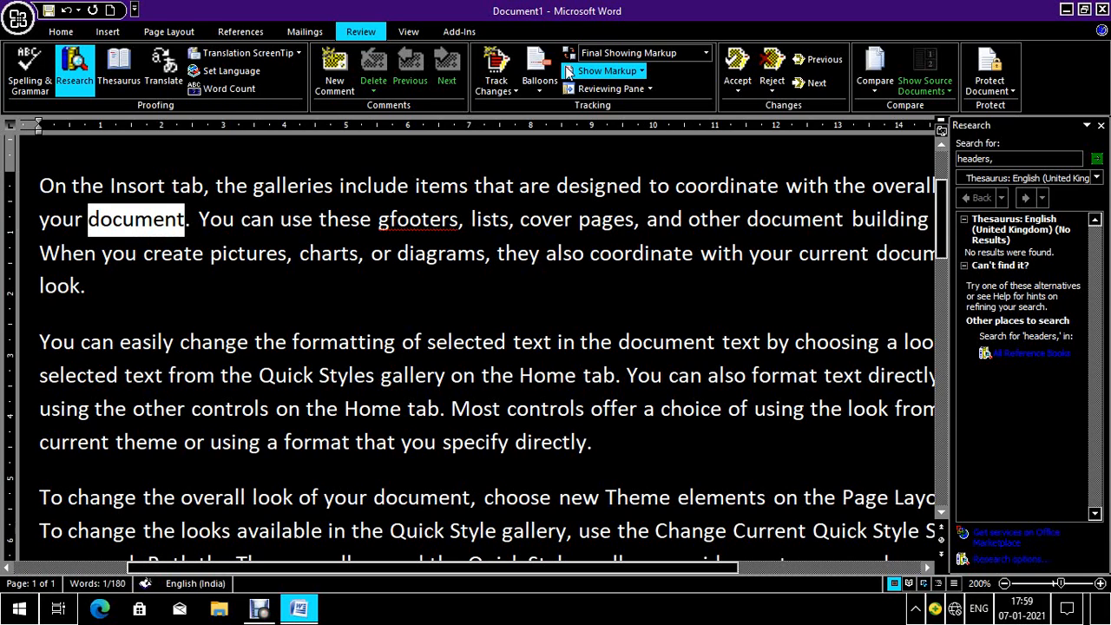
{"action": "key", "text": "alt"}
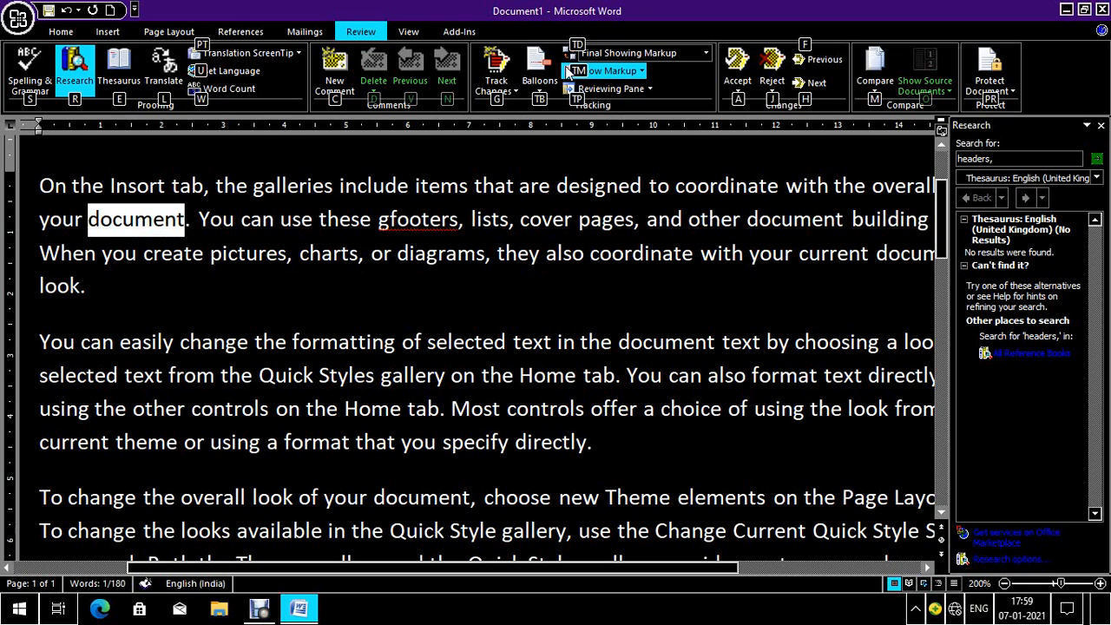
{"action": "key", "text": "w"}
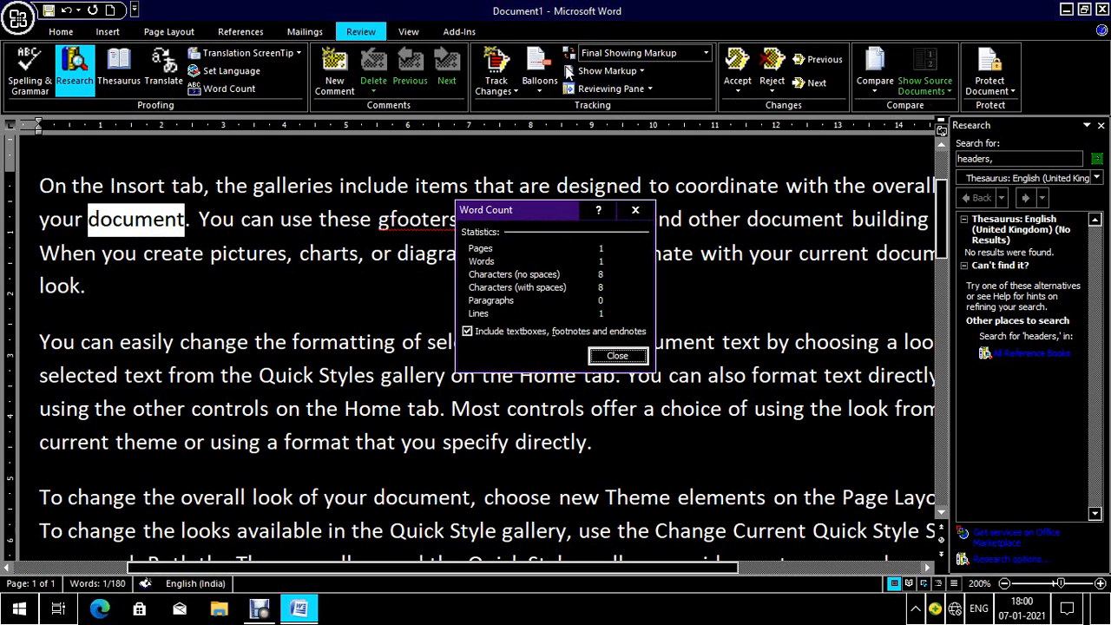
{"action": "key", "text": "Escape"}
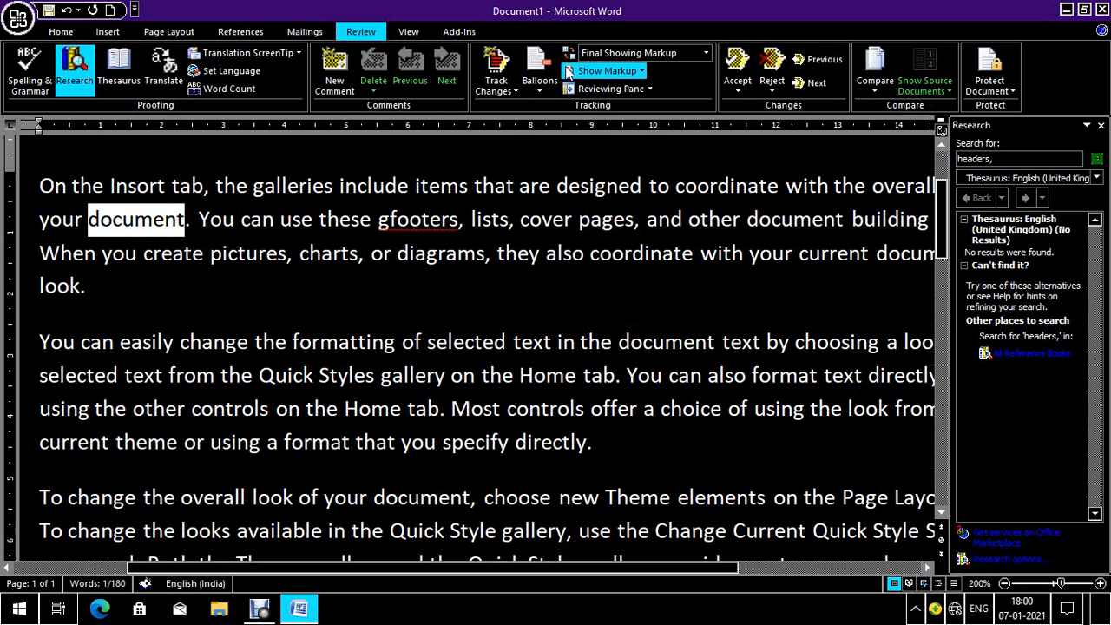
Reselect "document" at the end of the first sentence and look it up in the Thesaurus.
{"action": "key", "text": "Right"}
{"action": "key", "text": "ctrl+shift+Left"}
{"action": "key", "text": "alt+r"}
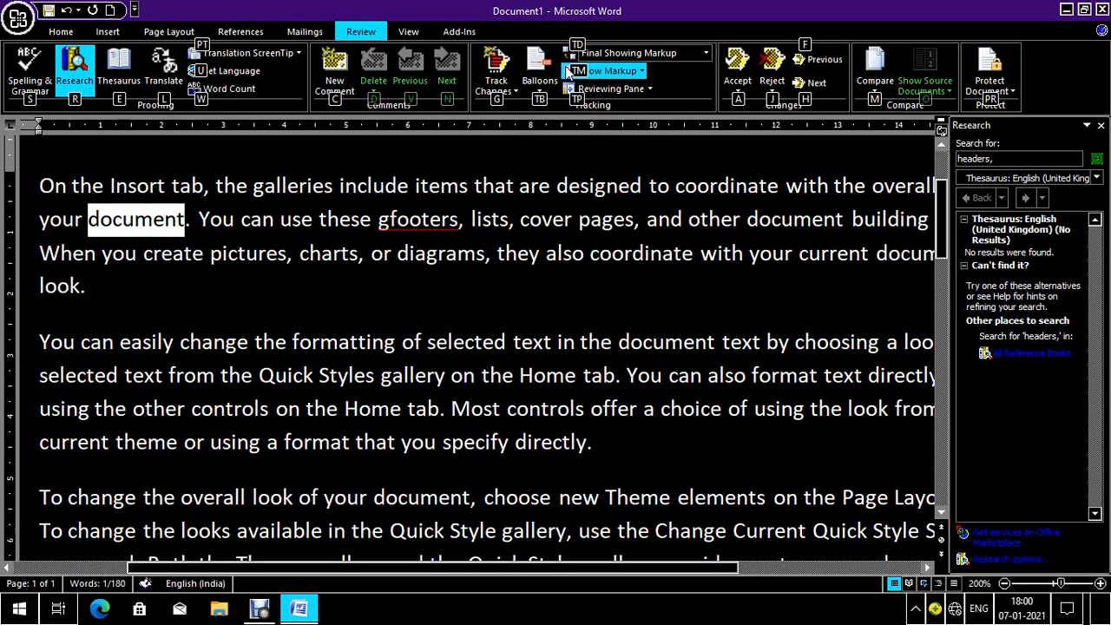
{"action": "key", "text": "e"}
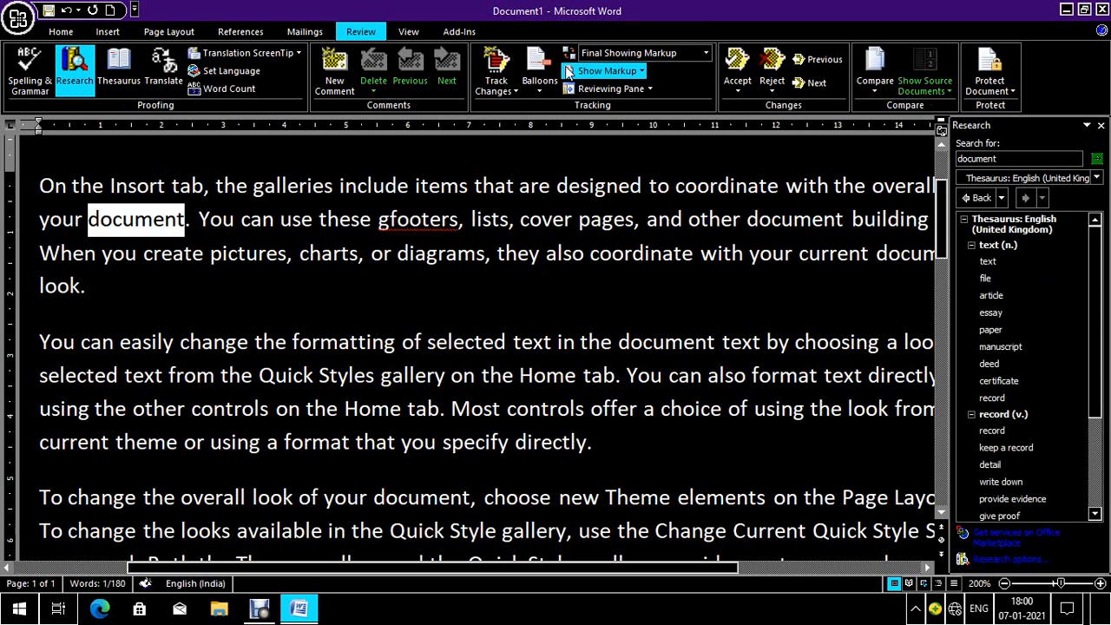
Overwrite "document" and the full stop after it with tabs, running the Thesaurus on the full stop before replacing it.
{"action": "key", "text": "Delete"}
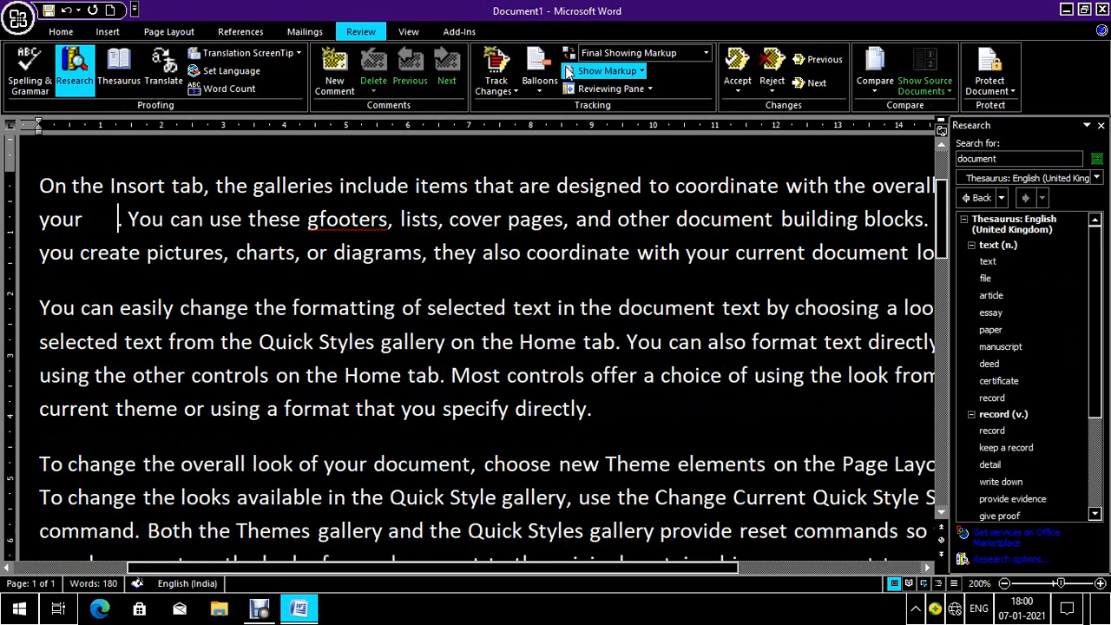
{"action": "key", "text": "alt"}
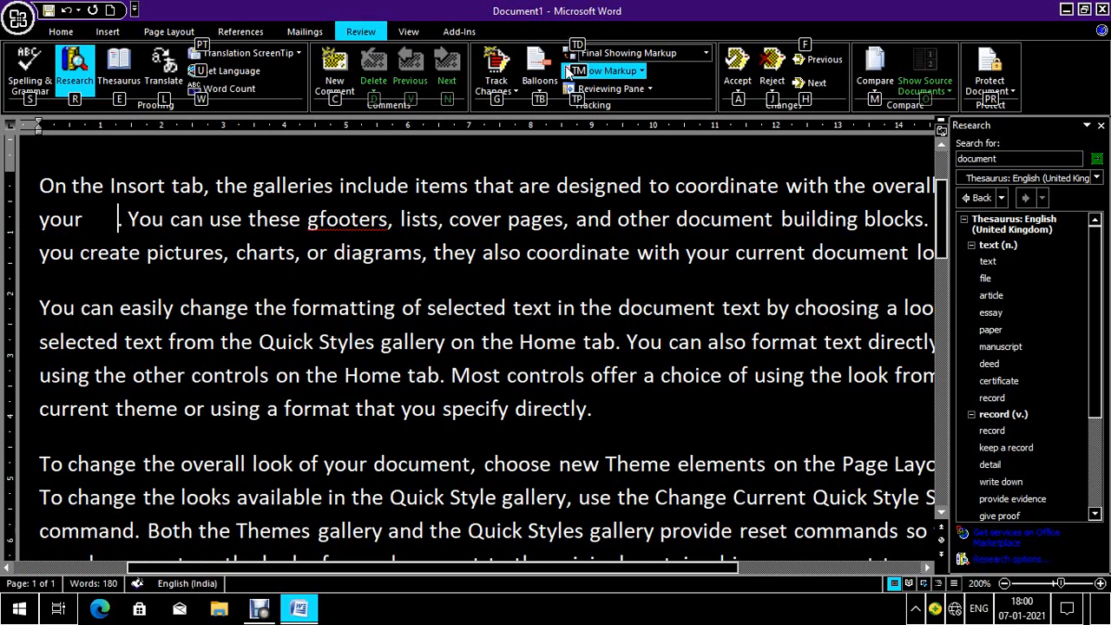
{"action": "key", "text": "e"}
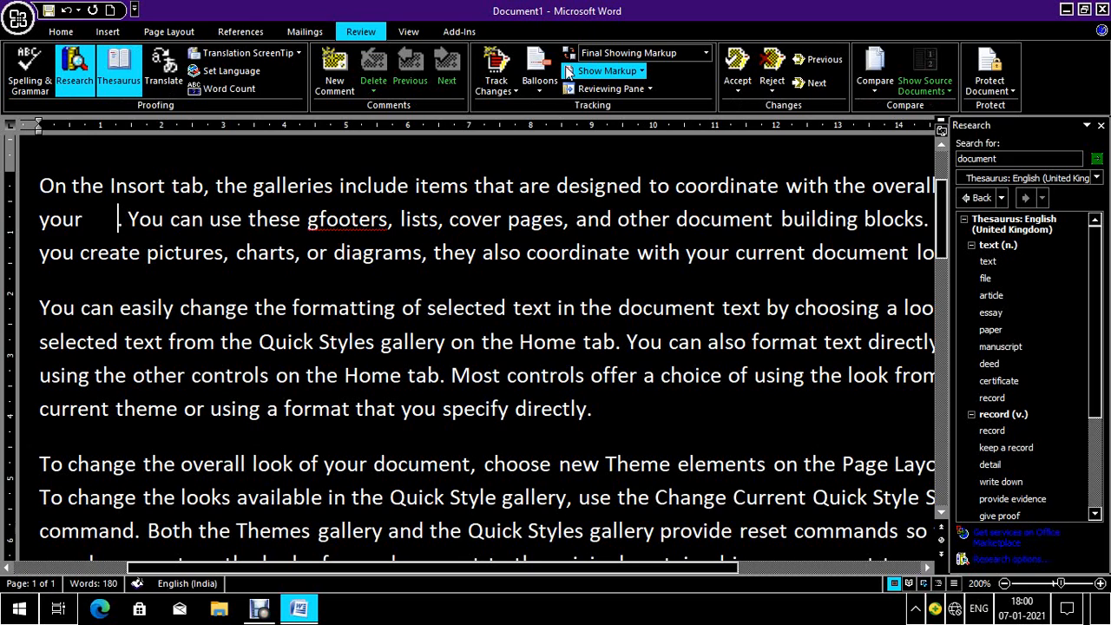
{"action": "key", "text": "shift+Right"}
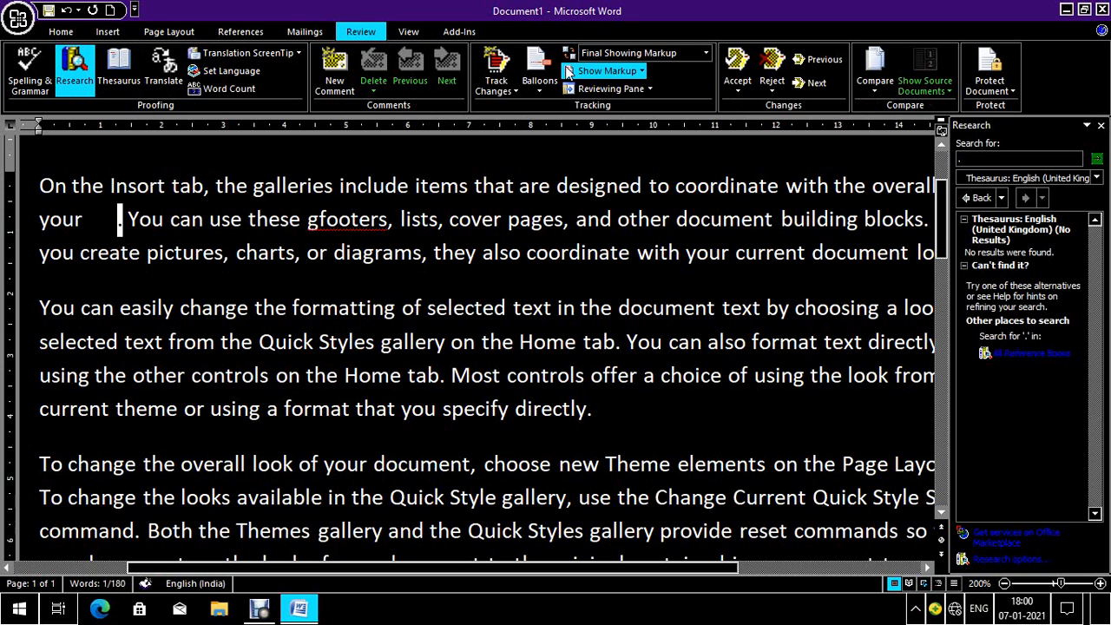
{"action": "key", "text": "Tab"}
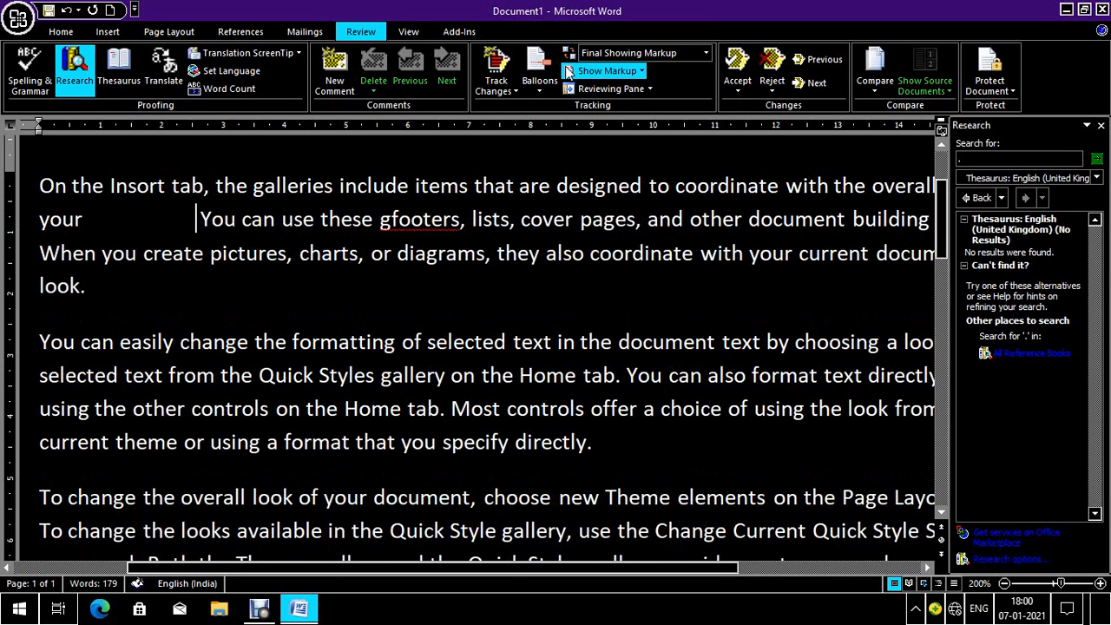
Close Document1 without saving the changes and start Word again with a blank document.
{"action": "key", "text": "alt+F4"}
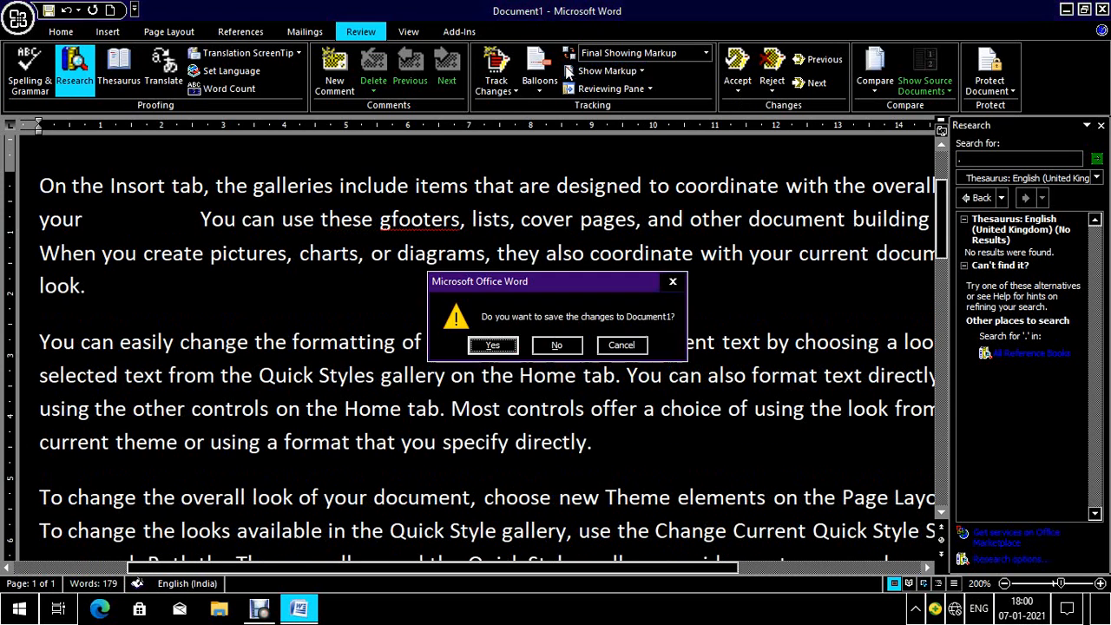
{"action": "key", "text": "Tab"}
{"action": "key", "text": "Return"}
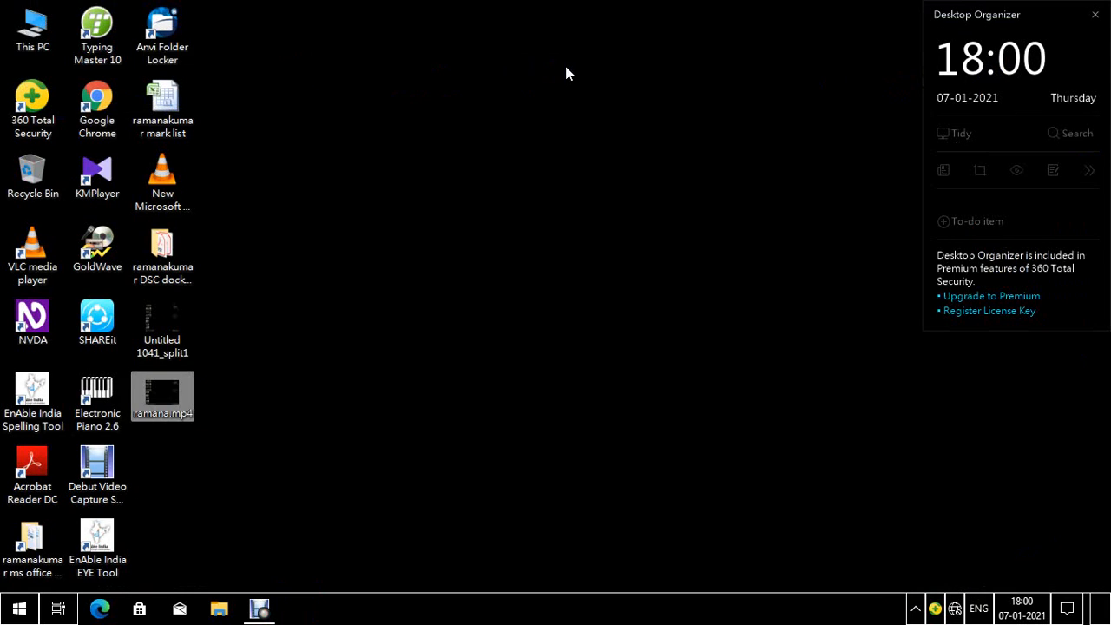
{"action": "key", "text": "super+r"}
{"action": "key", "text": "Return"}
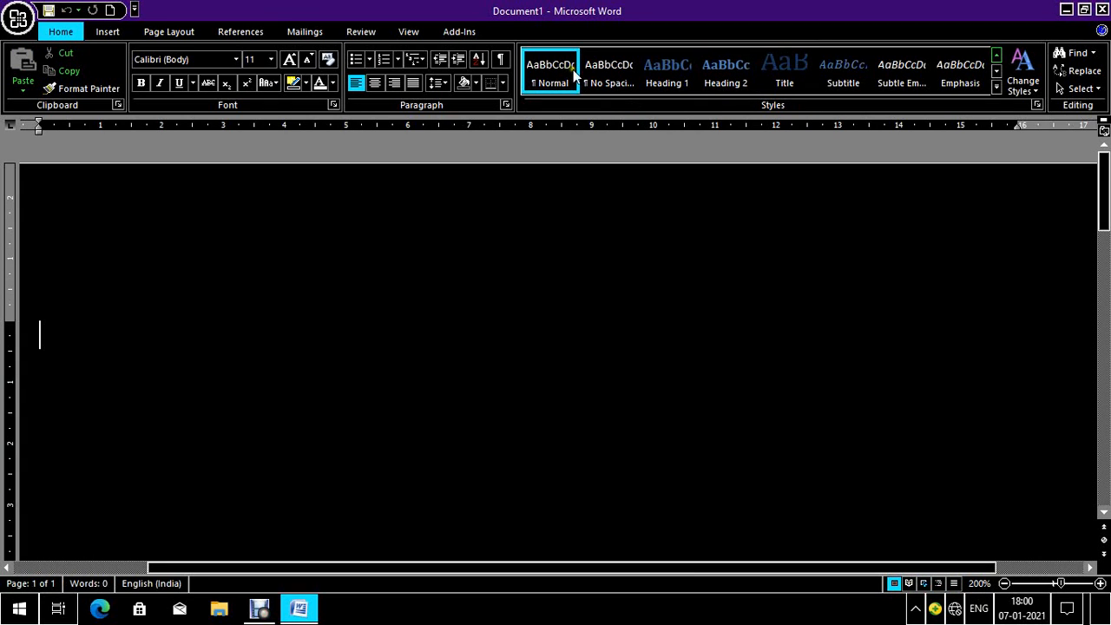
Enter "love" as the first line of the blank document, add a new line and return to the word.
{"action": "type", "text": "love"}
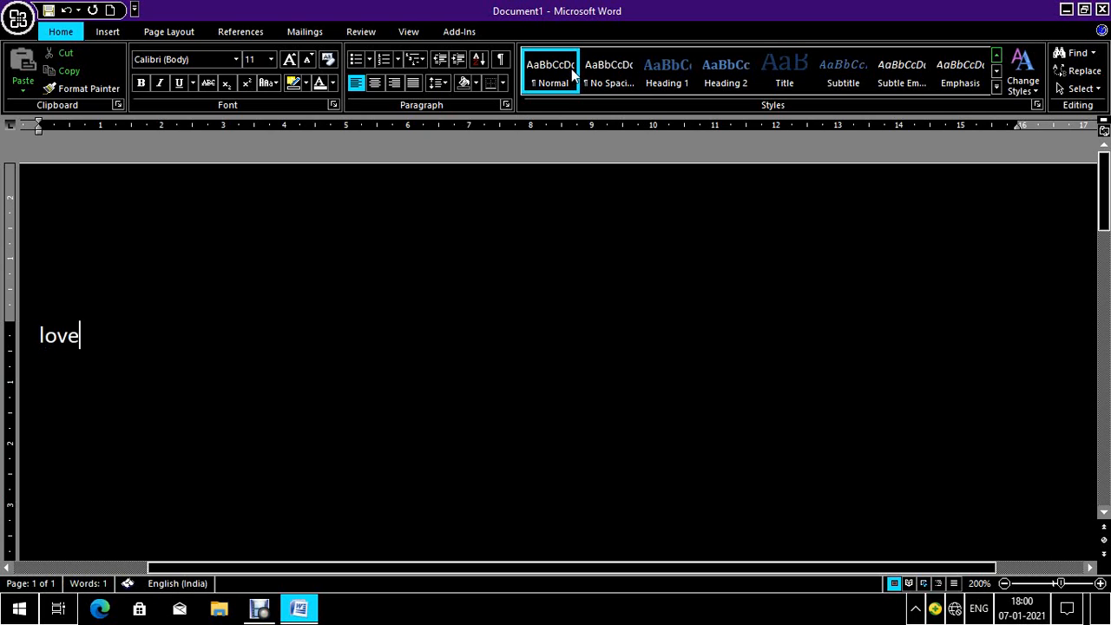
{"action": "key", "text": "Left"}
{"action": "key", "text": "Right"}
{"action": "key", "text": "Return"}
{"action": "key", "text": "Up"}
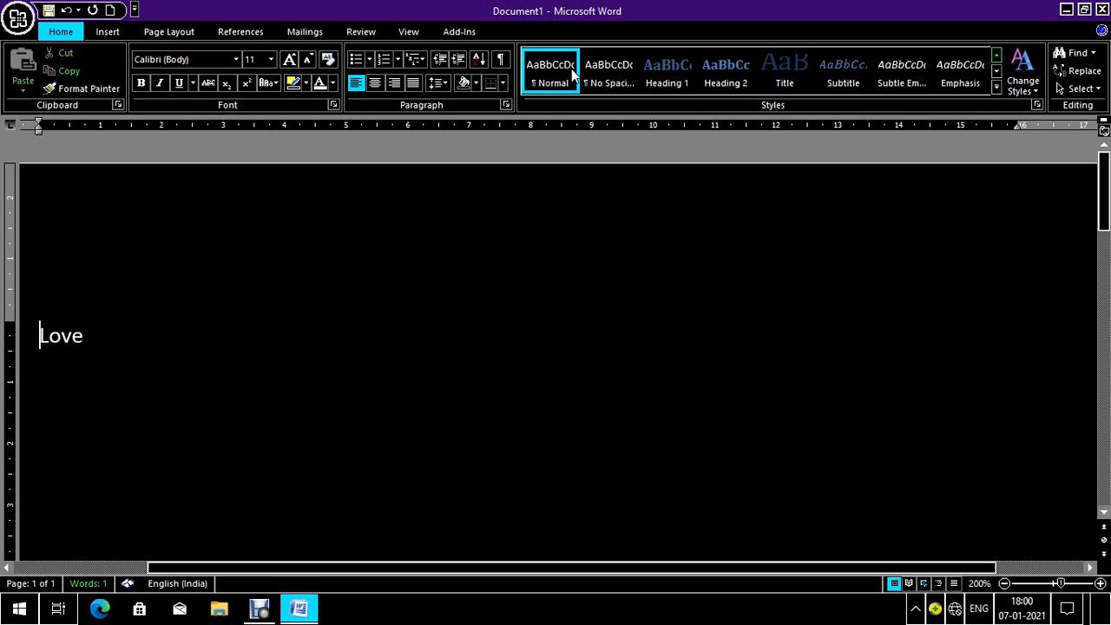
Select the line containing "Love" and look the word up in the Thesaurus.
{"action": "key", "text": "shift+Down"}
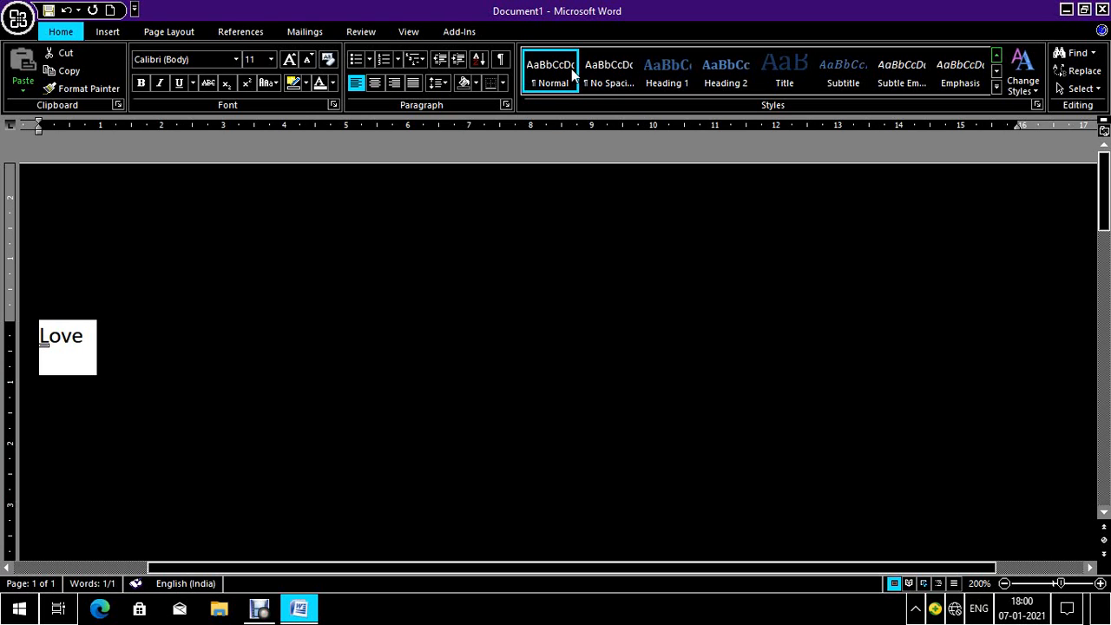
{"action": "key", "text": "alt+r"}
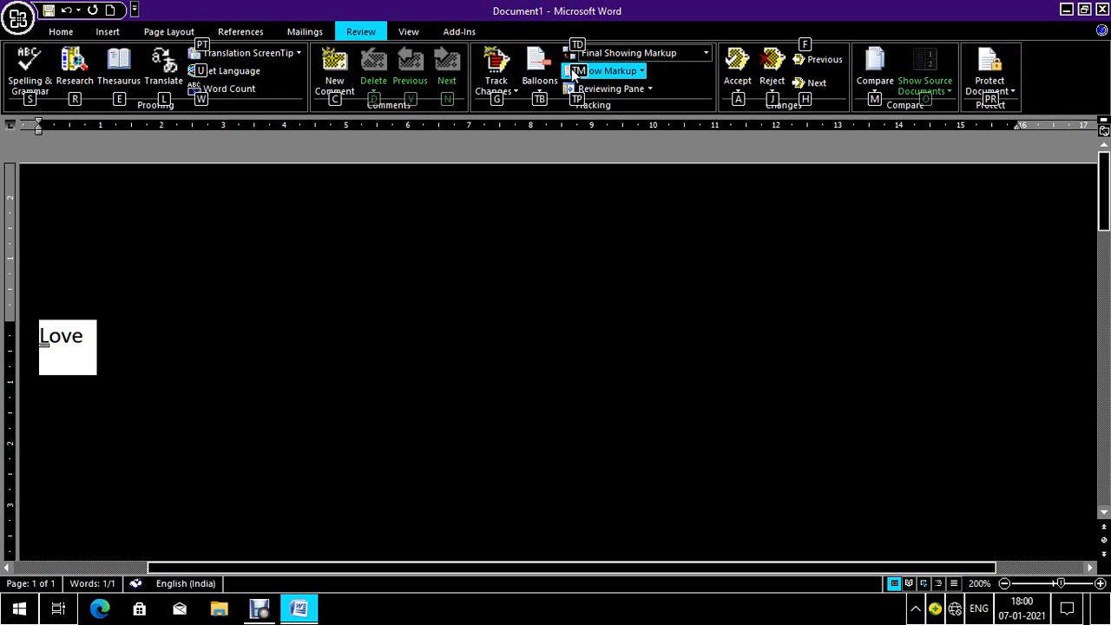
{"action": "key", "text": "Tab"}
{"action": "key", "text": "Tab"}
{"action": "key", "text": "Tab"}
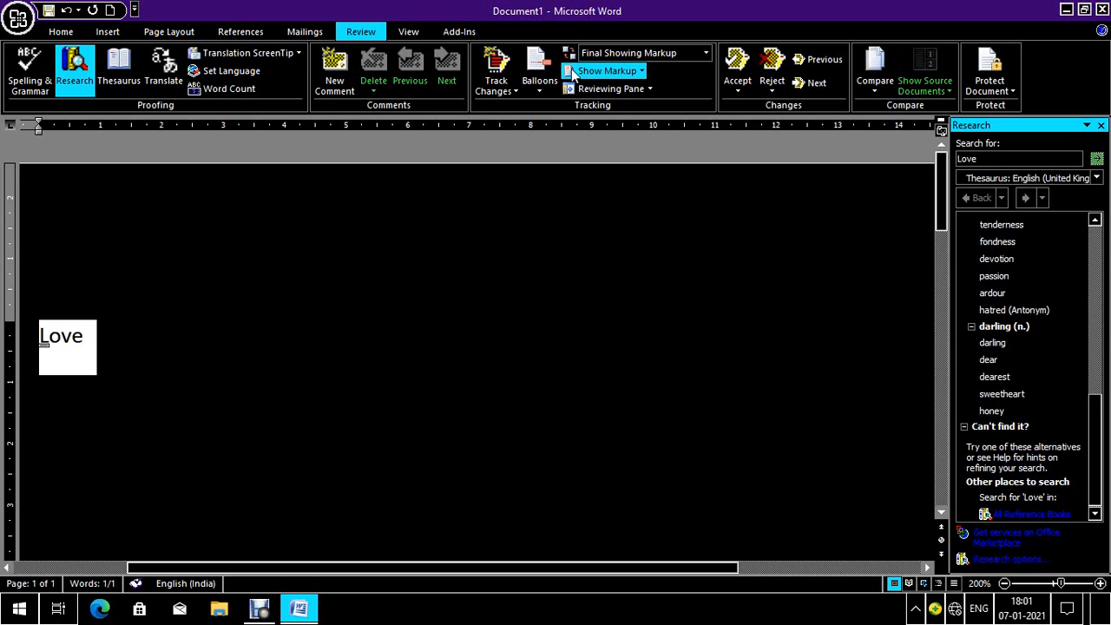
Examine the Thesaurus entries for "Love" from the "feel affection for (v.)" group through "have a weakness for" in the "like (v.)" group.
{"action": "key", "text": "Tab"}
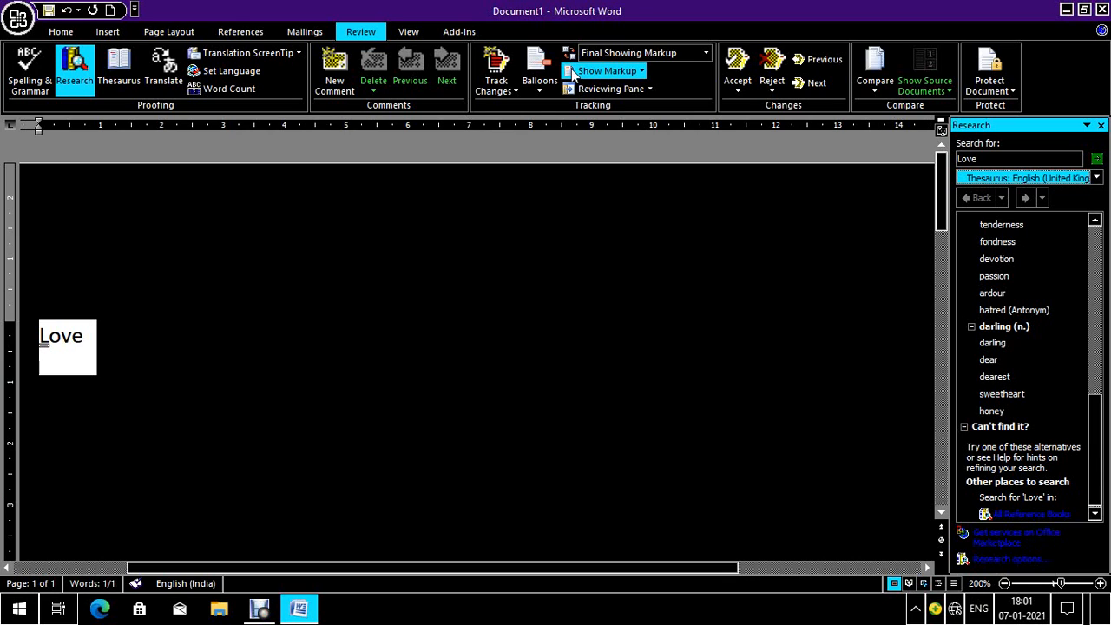
{"action": "key", "text": "Tab"}
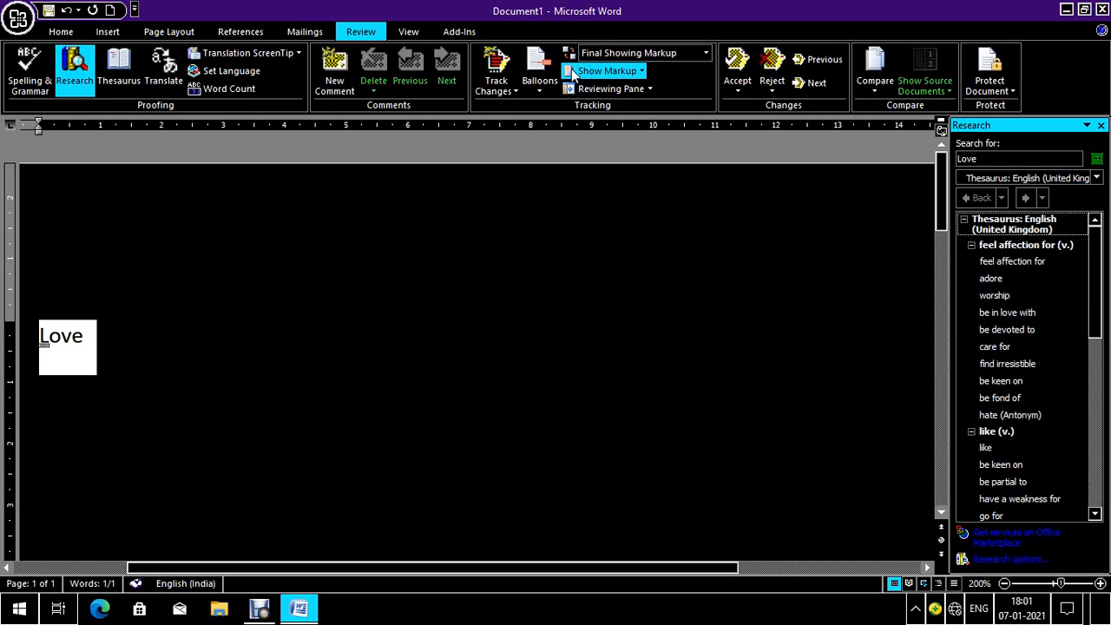
{"action": "key", "text": "Tab"}
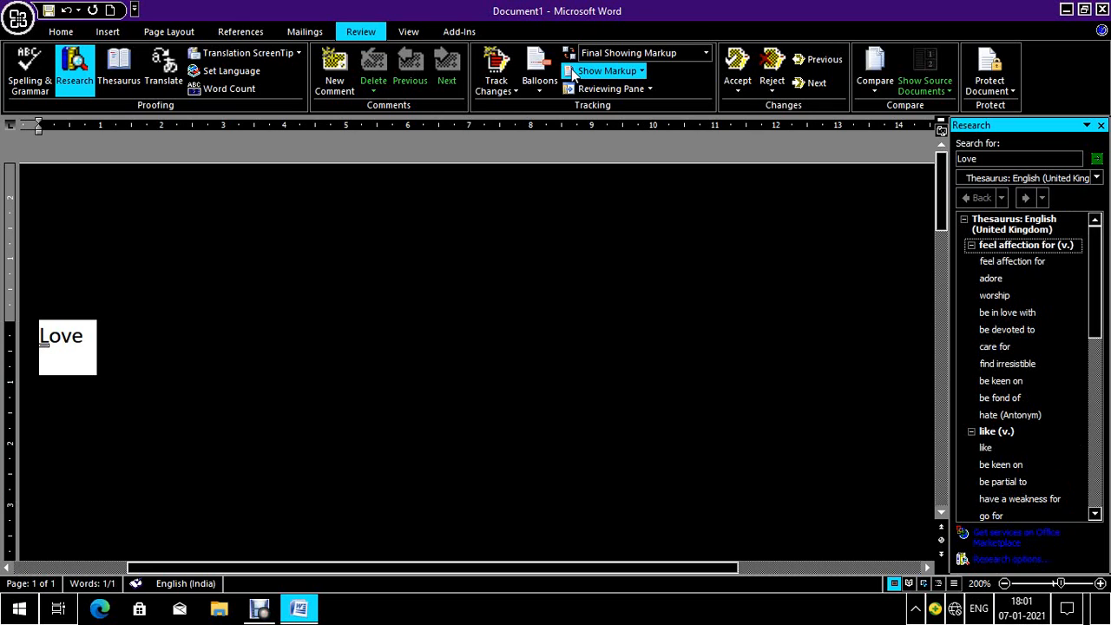
{"action": "key", "text": "Up"}
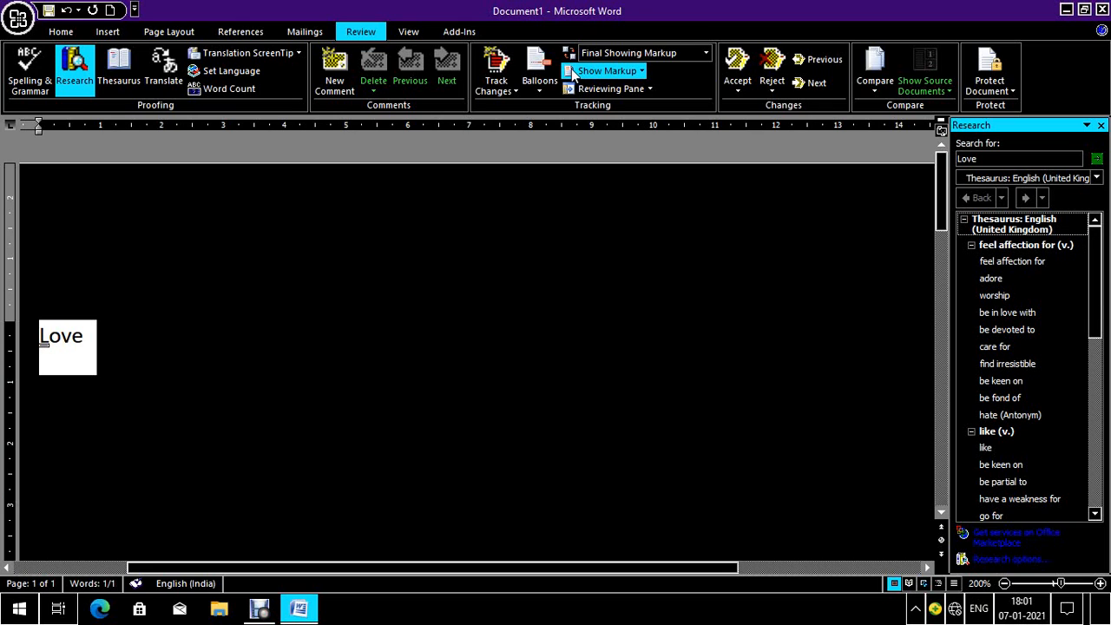
{"action": "key", "text": "Down"}
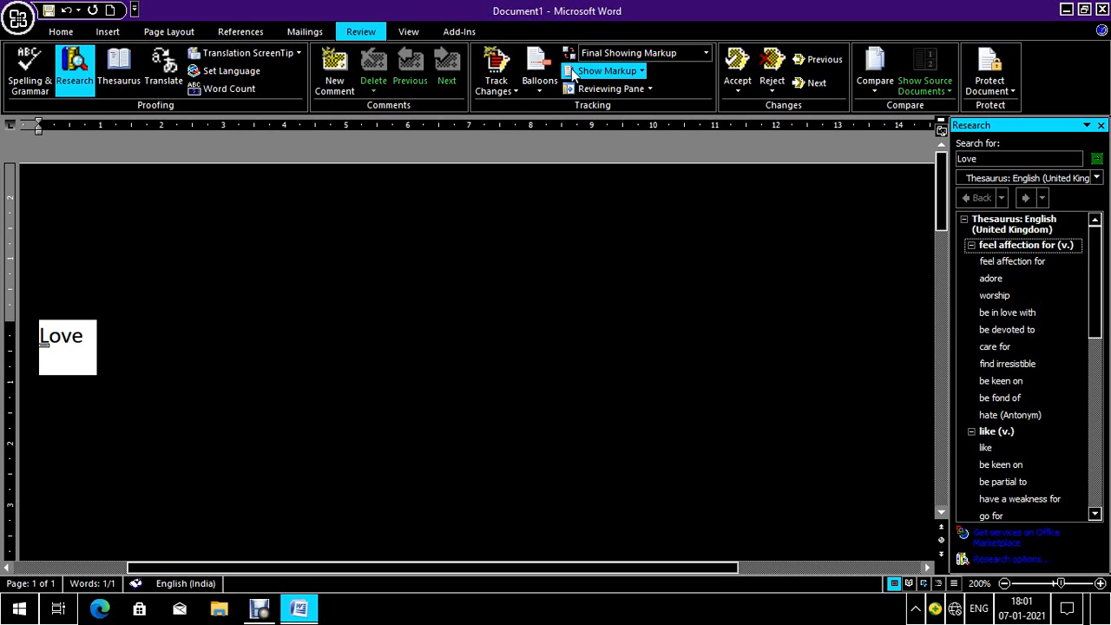
{"action": "key", "text": "Down"}
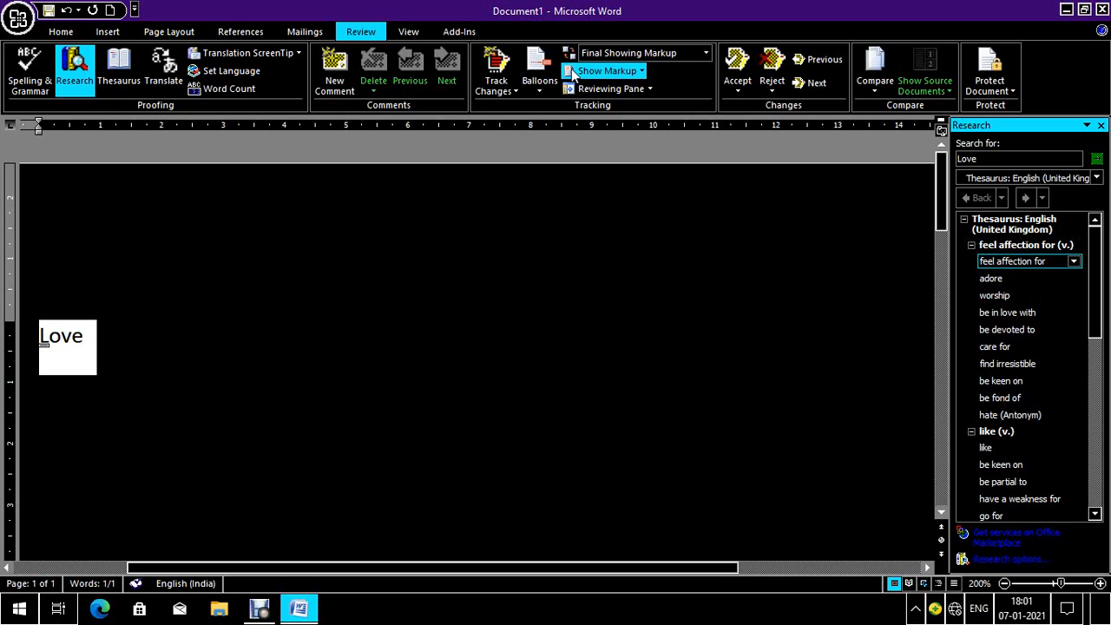
{"action": "key", "text": "Down"}
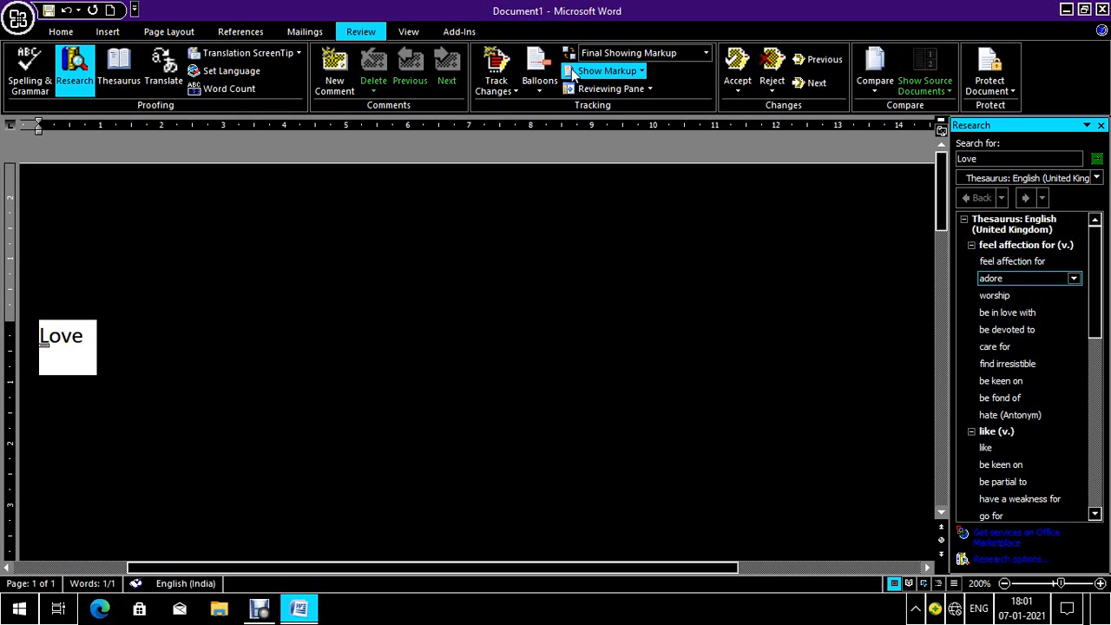
{"action": "key", "text": "Down"}
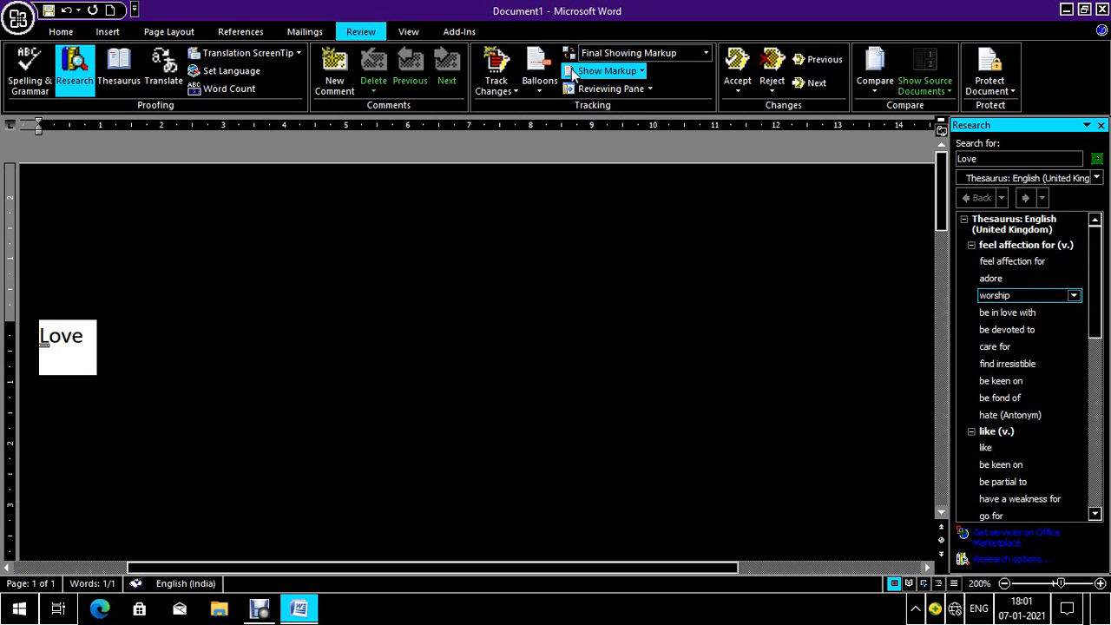
{"action": "key", "text": "Down"}
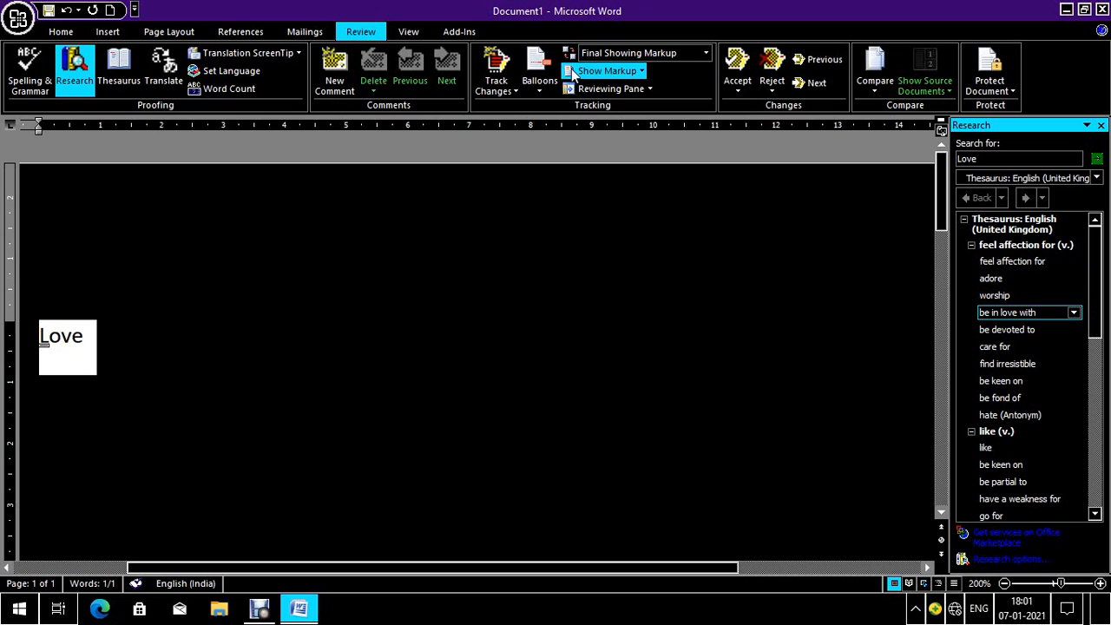
{"action": "key", "text": "Down"}
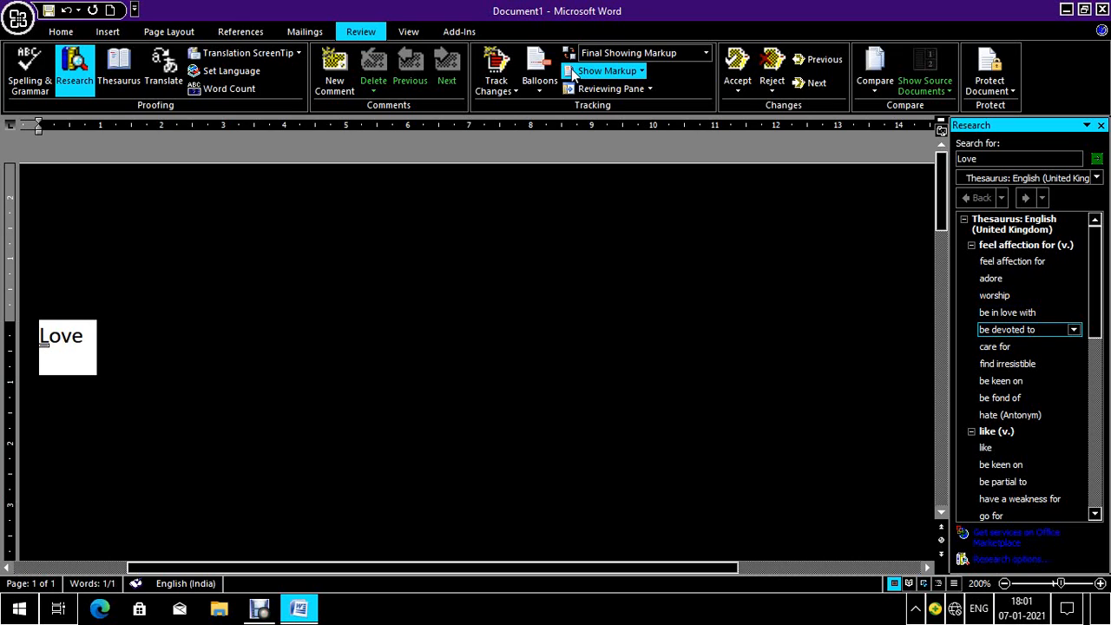
{"action": "key", "text": "Down"}
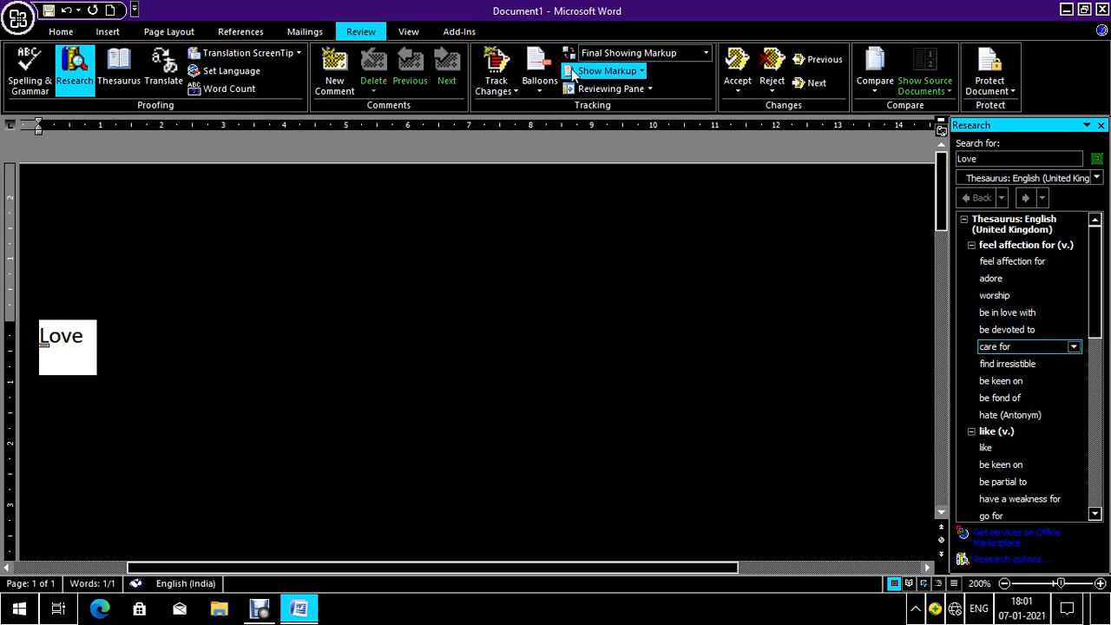
{"action": "key", "text": "Down"}
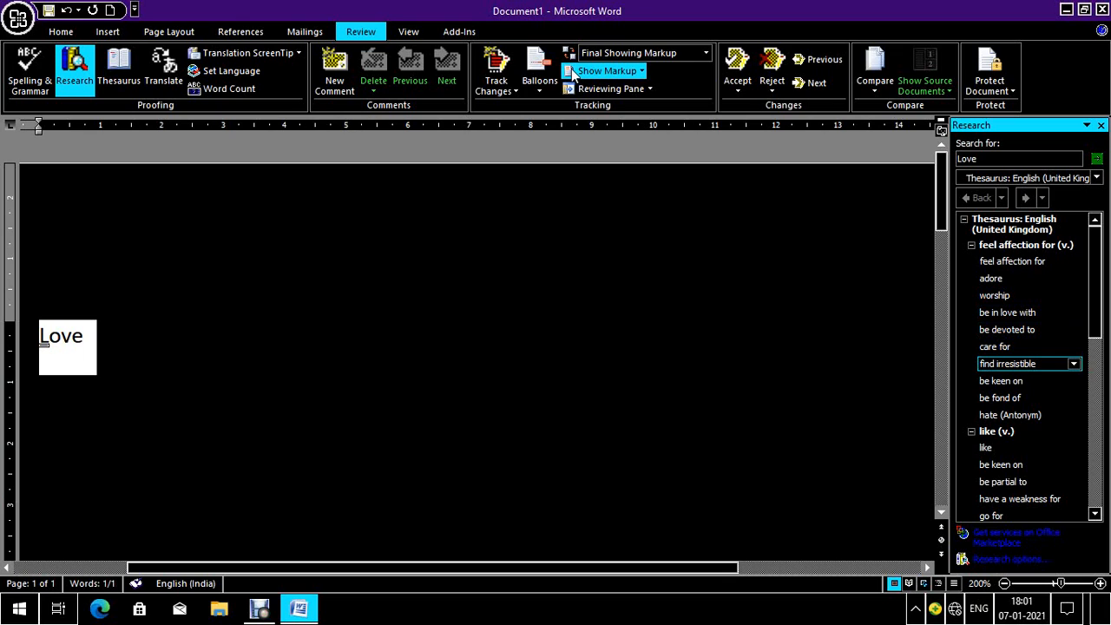
{"action": "key", "text": "Down"}
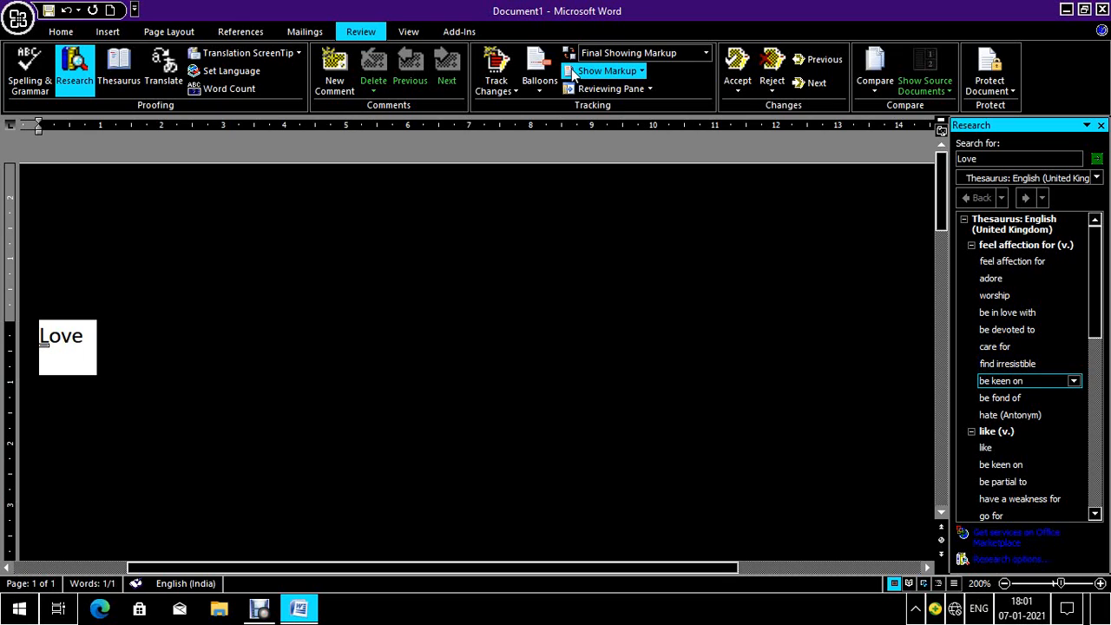
{"action": "key", "text": "Down"}
{"action": "key", "text": "Down"}
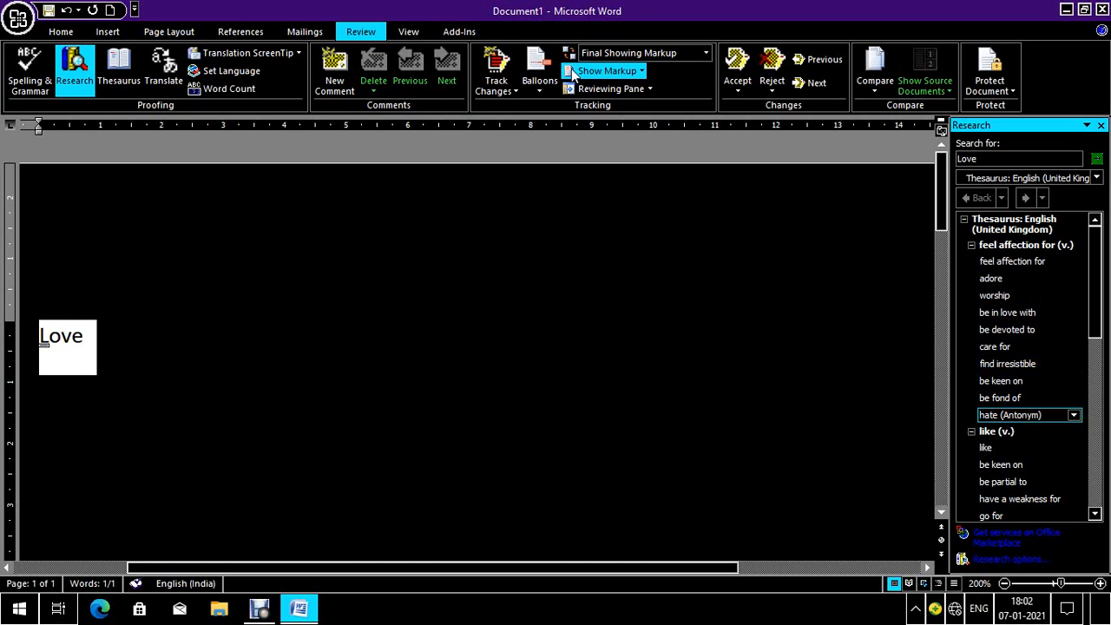
{"action": "key", "text": "Down"}
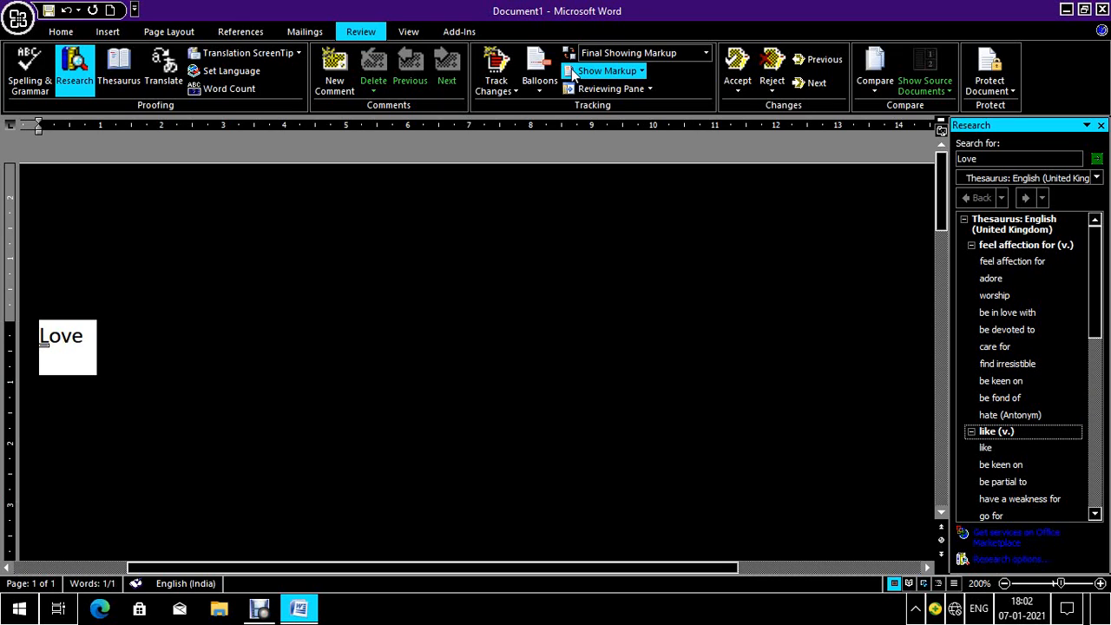
{"action": "key", "text": "Down"}
{"action": "key", "text": "Down"}
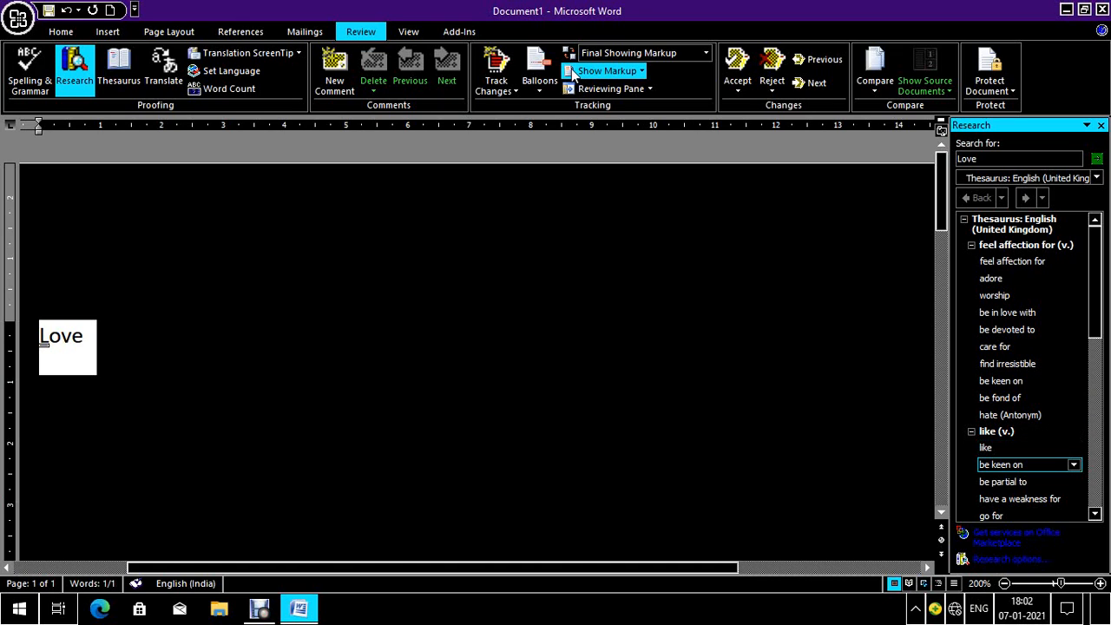
{"action": "key", "text": "Down"}
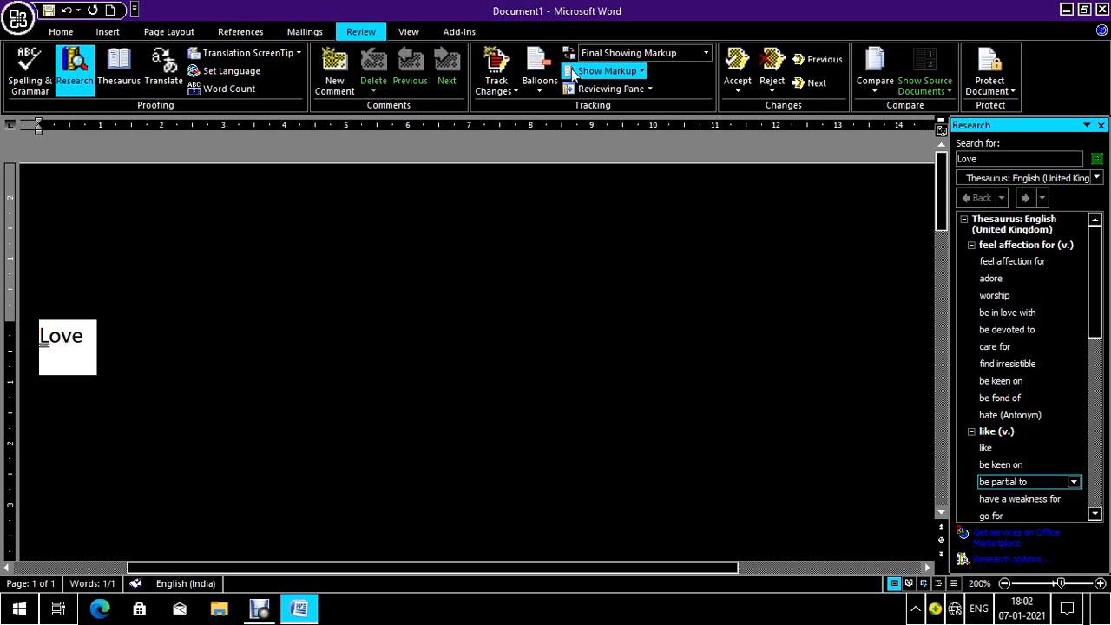
{"action": "key", "text": "Down"}
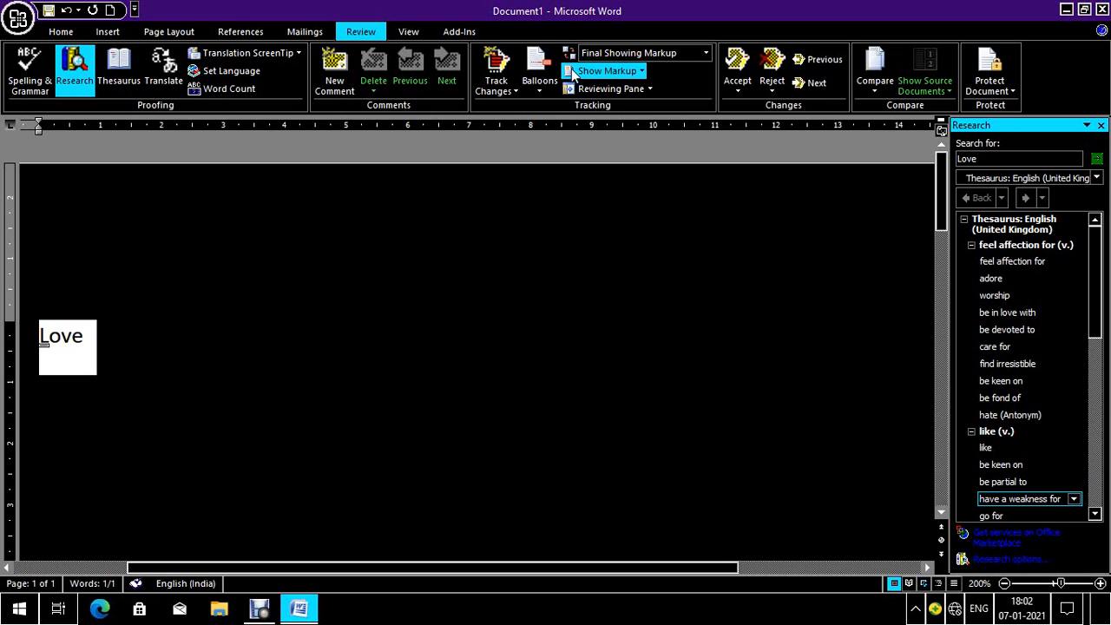
{"action": "left_click", "coordinate": [571, 75]}
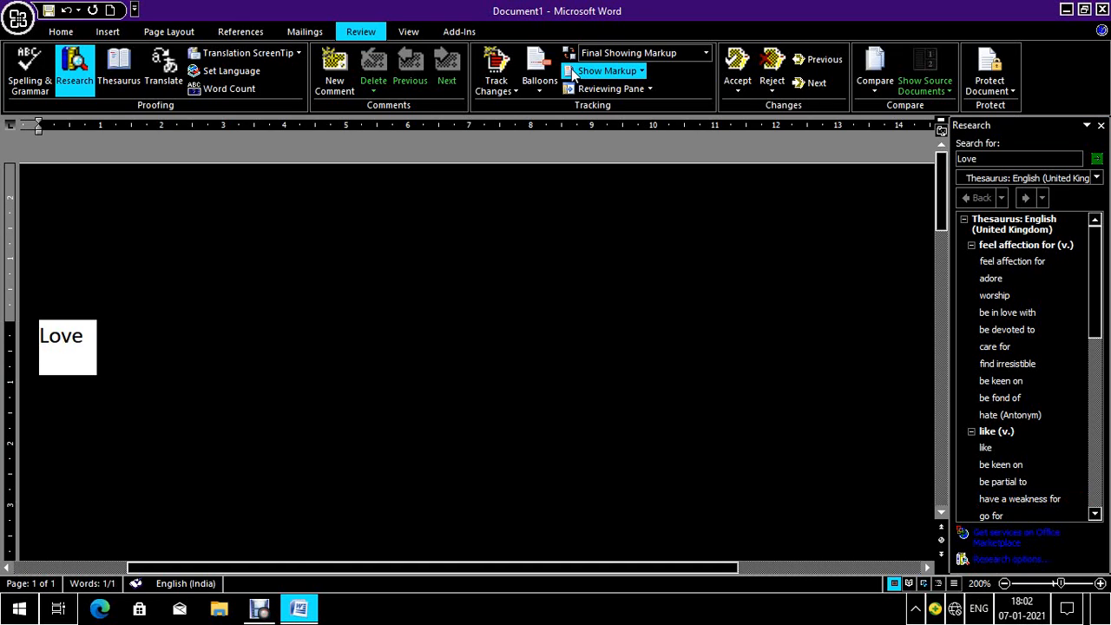
Look up the translation of the selected word "Love" from English (United States) to Spanish.
{"action": "key", "text": "alt+r"}
{"action": "key", "text": "Tab"}
{"action": "key", "text": "Tab"}
{"action": "key", "text": "Tab"}
{"action": "key", "text": "Tab"}
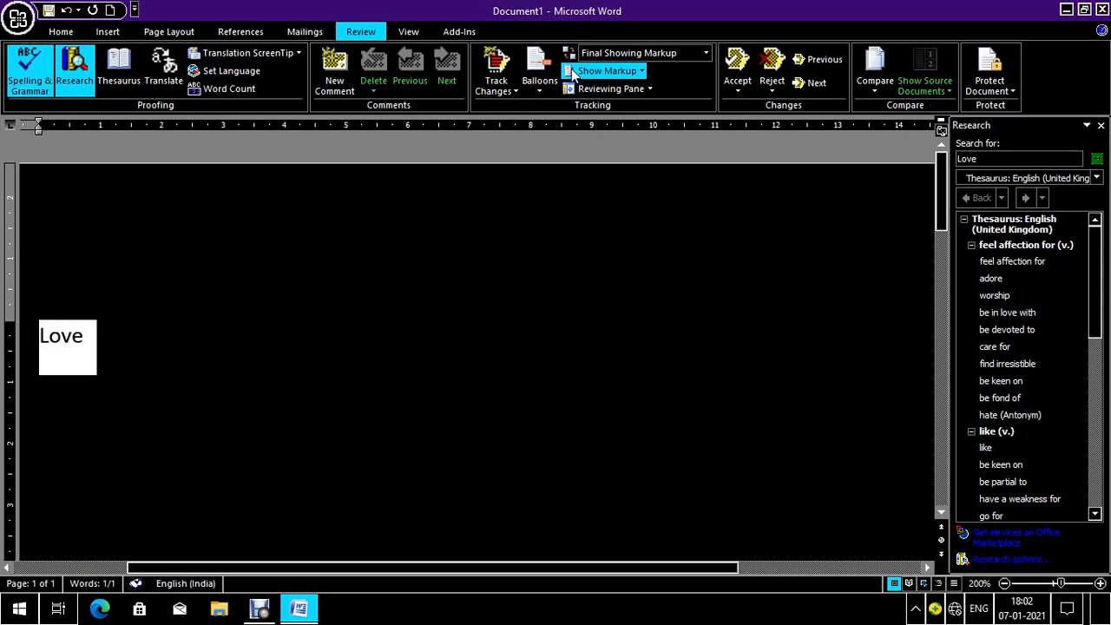
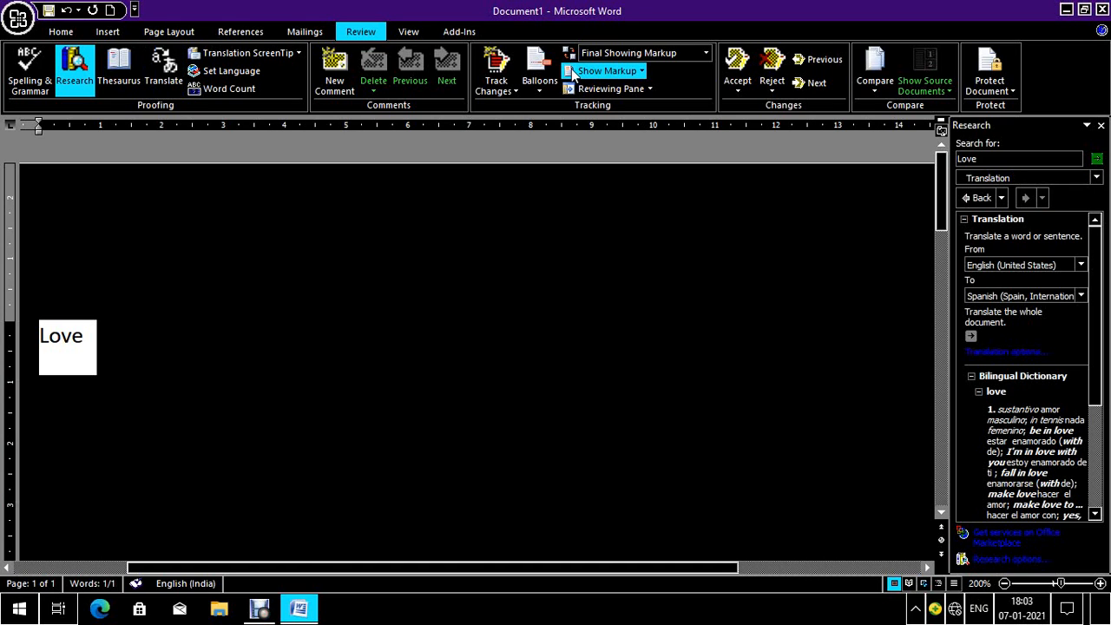
Indent the selected "Love" line three times and clear the selection.
{"action": "key", "text": "Tab"}
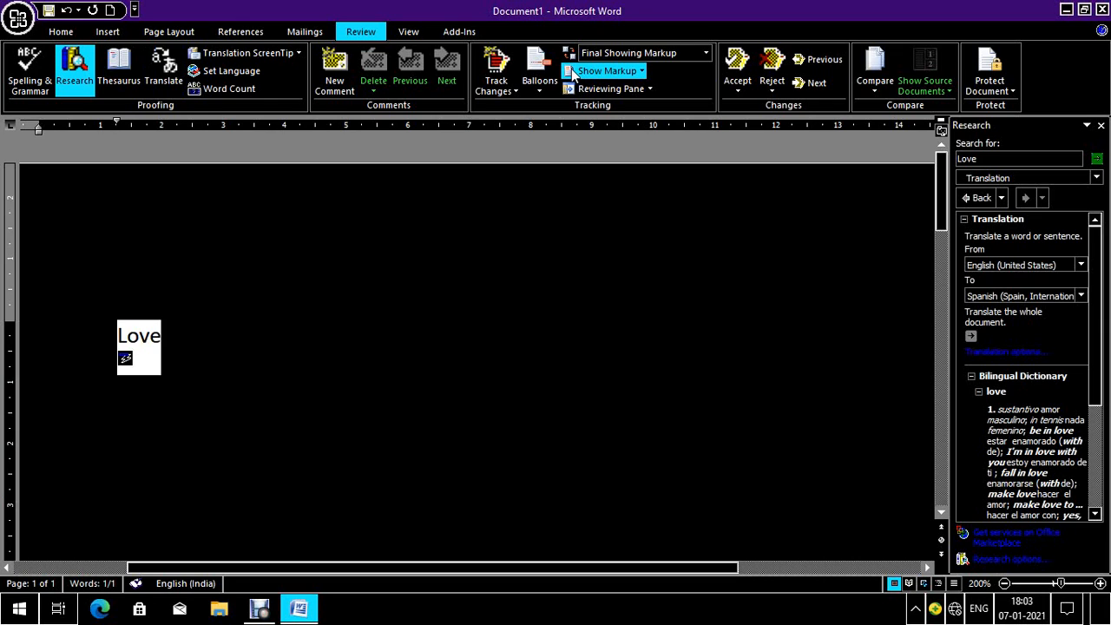
{"action": "key", "text": "Tab"}
{"action": "key", "text": "Tab"}
{"action": "key", "text": "Left"}
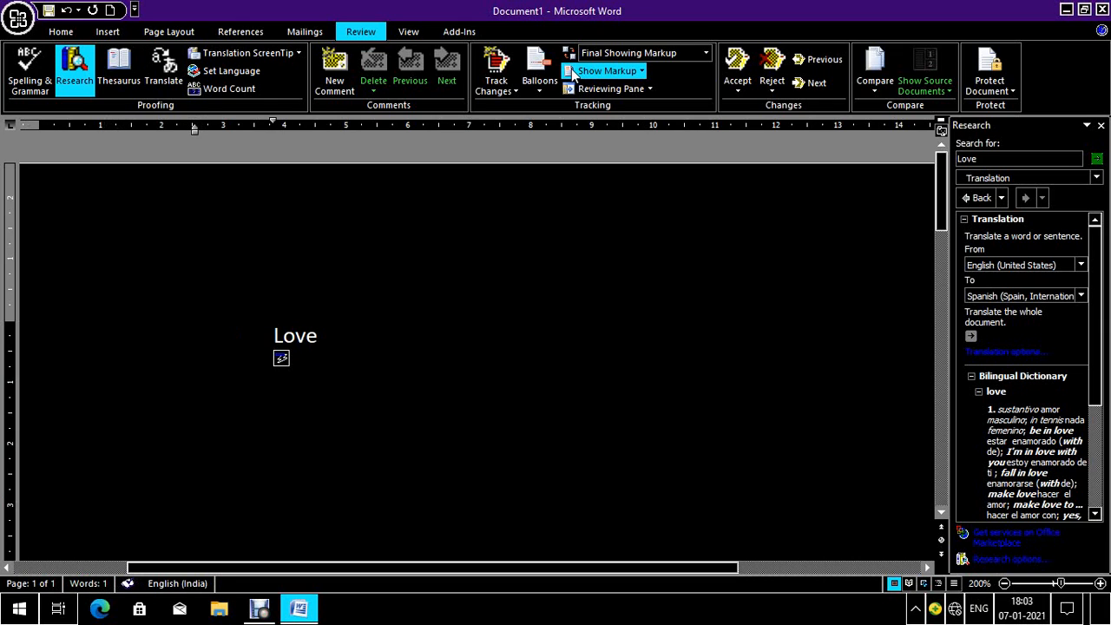
Select the whole document text and run Translate on "Love" again.
{"action": "key", "text": "ctrl+a"}
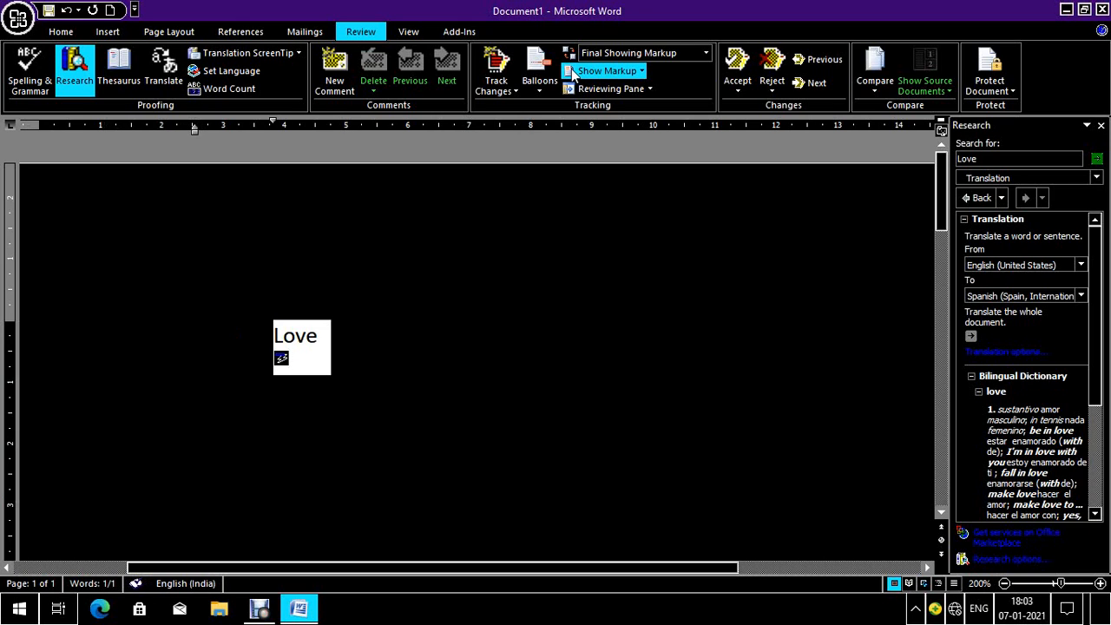
{"action": "key", "text": "alt"}
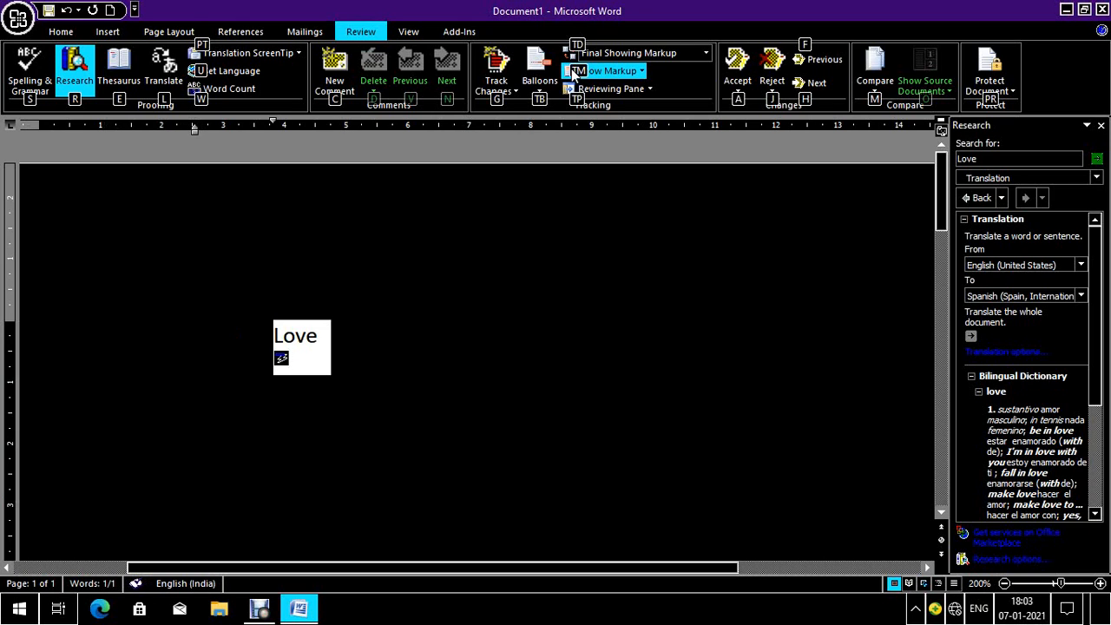
{"action": "key", "text": "Down"}
{"action": "key", "text": "Right"}
{"action": "key", "text": "Right"}
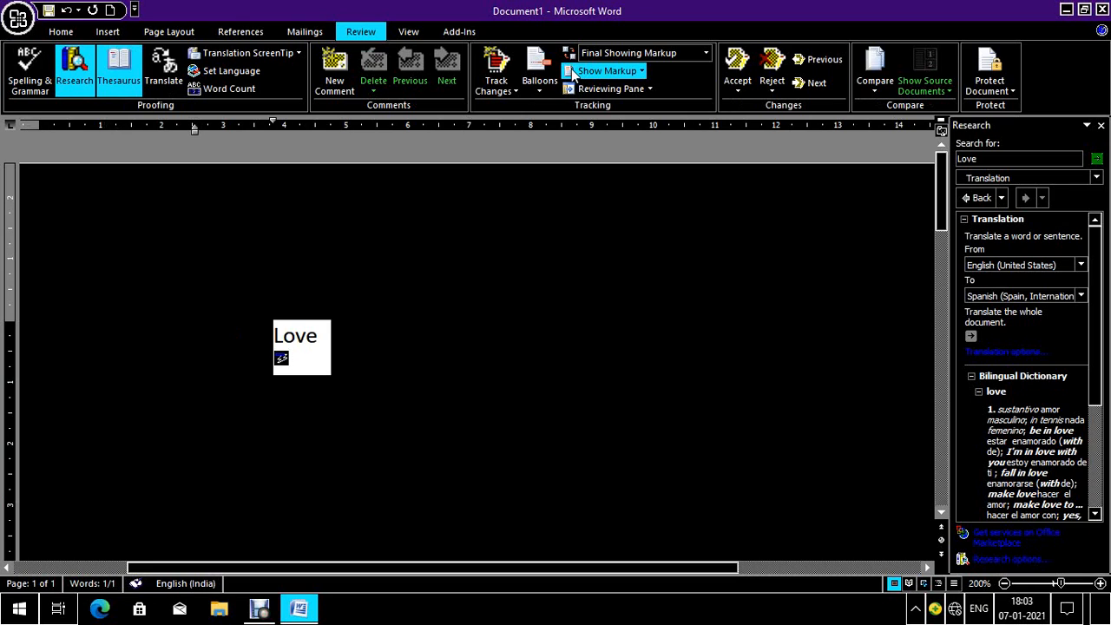
{"action": "key", "text": "Right"}
{"action": "key", "text": "Right"}
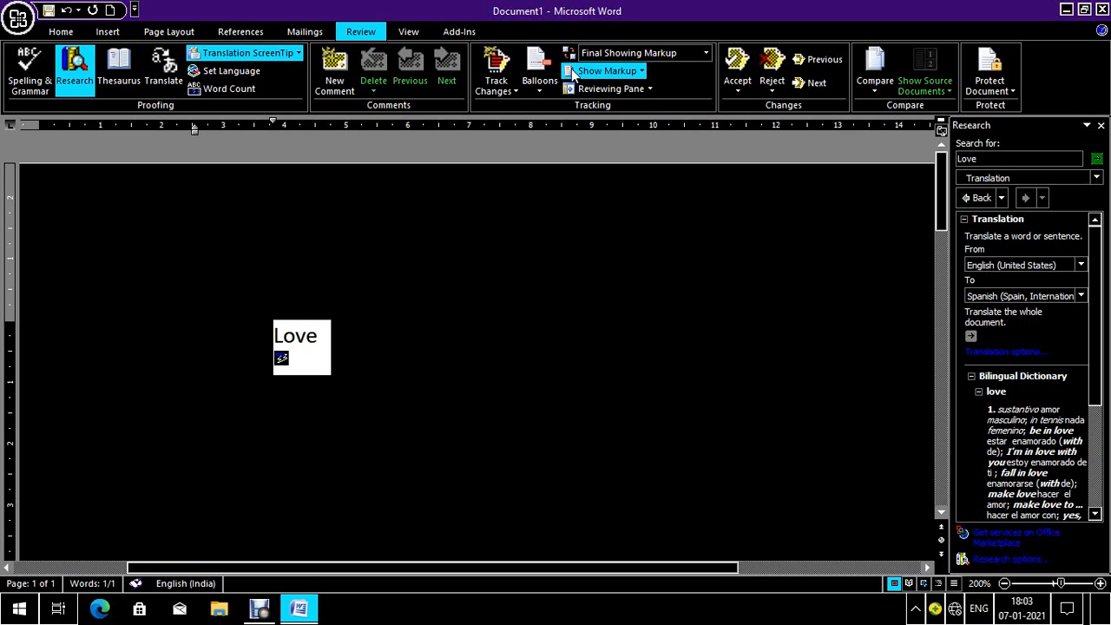
{"action": "key", "text": "Right"}
{"action": "key", "text": "Left"}
{"action": "key", "text": "Left"}
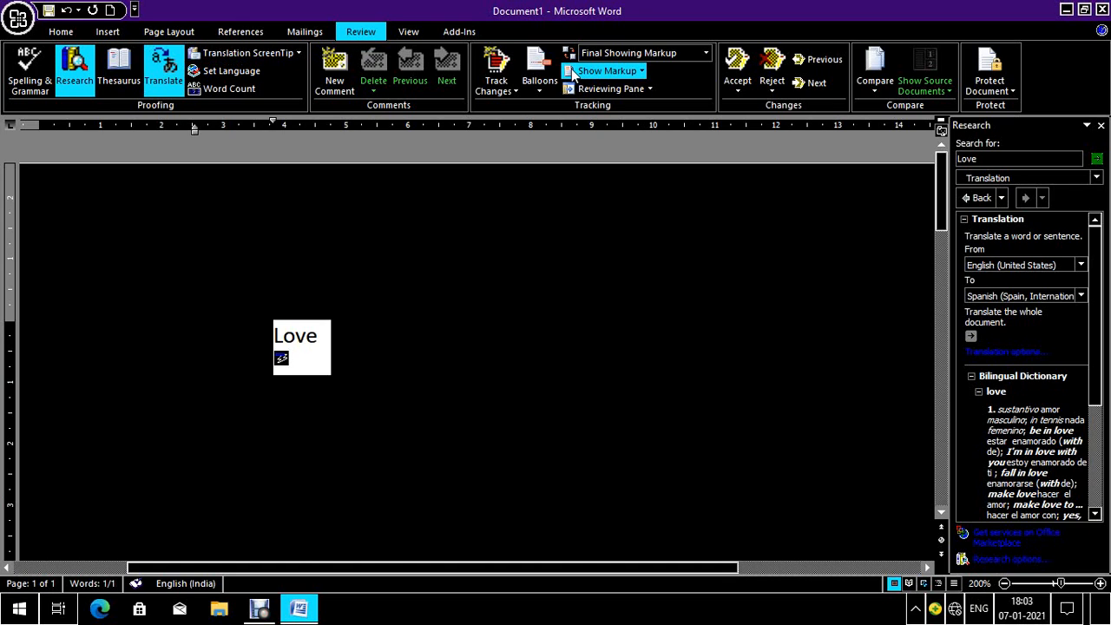
{"action": "key", "text": "Return"}
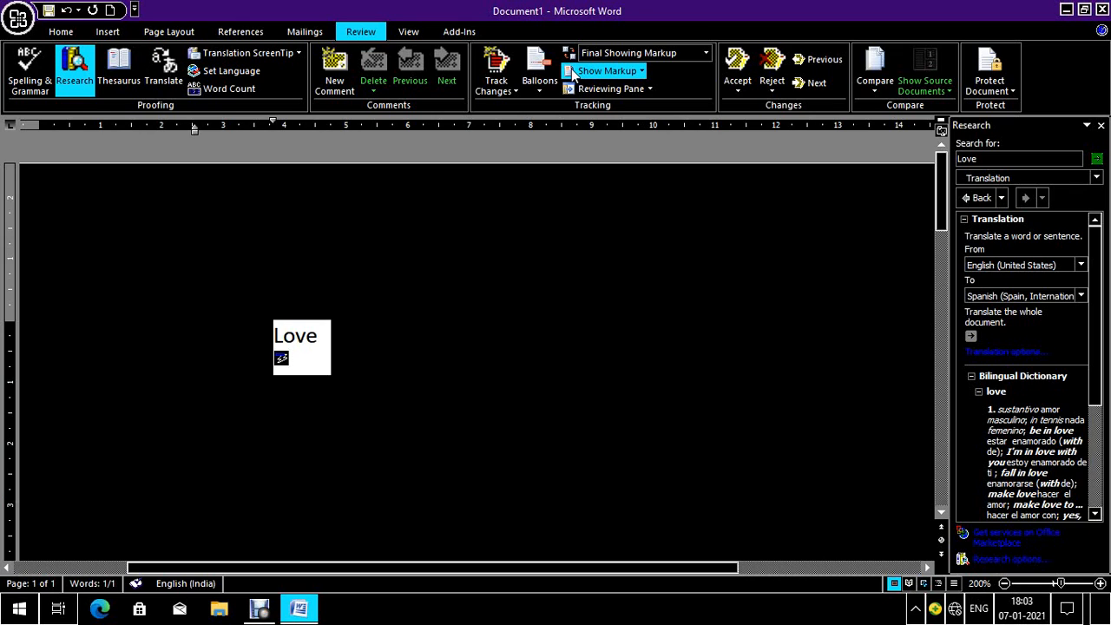
View the Word Count statistics for the selected text and close the dialog.
{"action": "key", "text": "alt"}
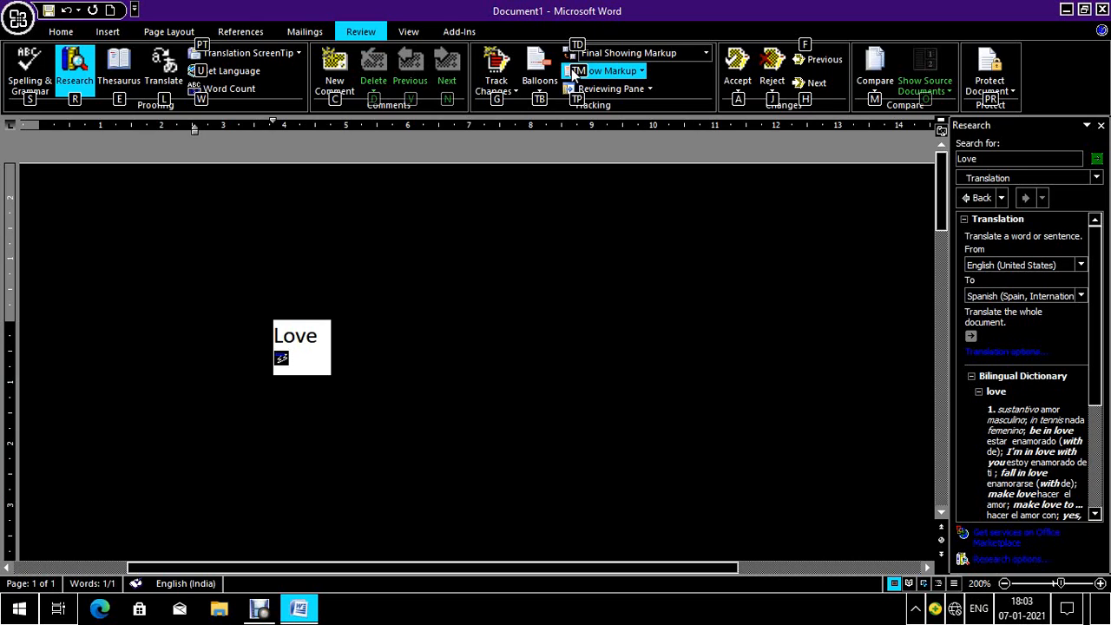
{"action": "key", "text": "Down"}
{"action": "key", "text": "Right"}
{"action": "key", "text": "Right"}
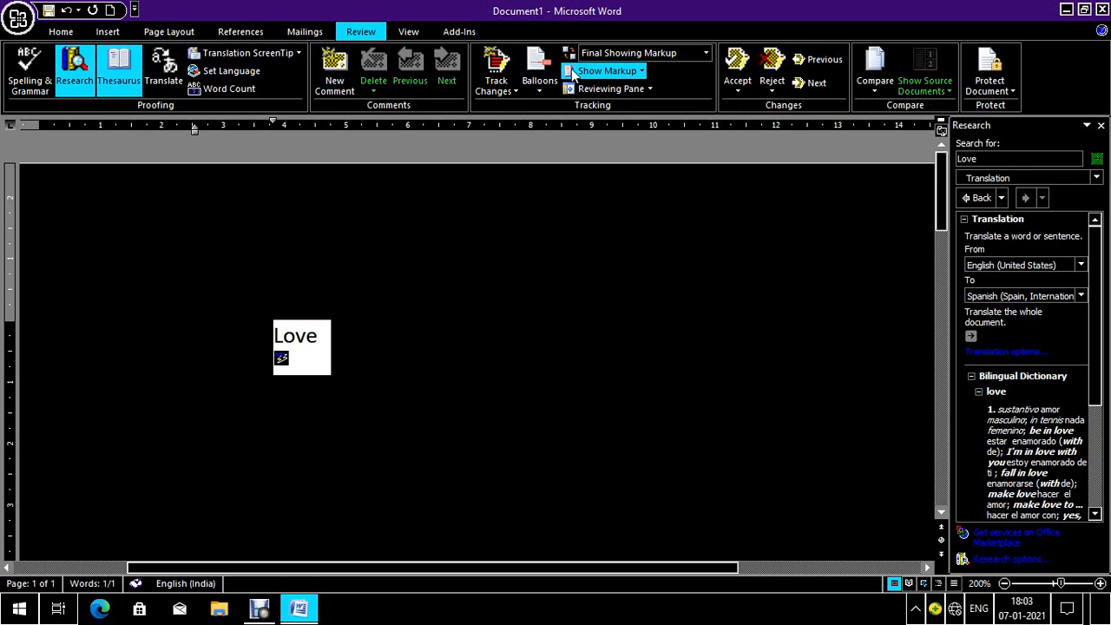
{"action": "key", "text": "Right"}
{"action": "key", "text": "Right"}
{"action": "key", "text": "Down"}
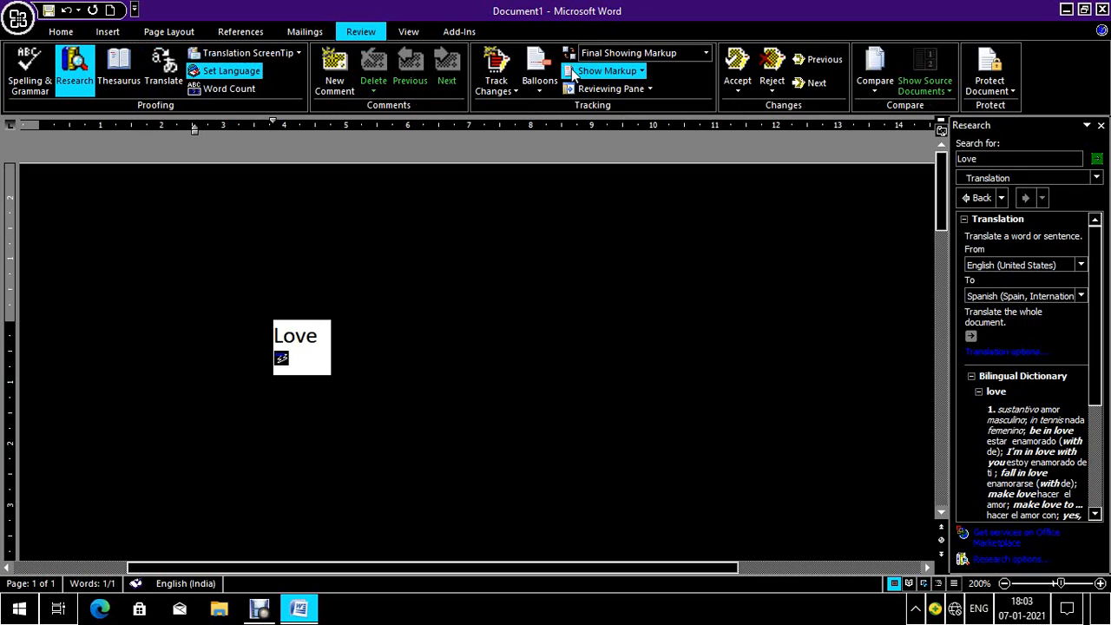
{"action": "key", "text": "Down"}
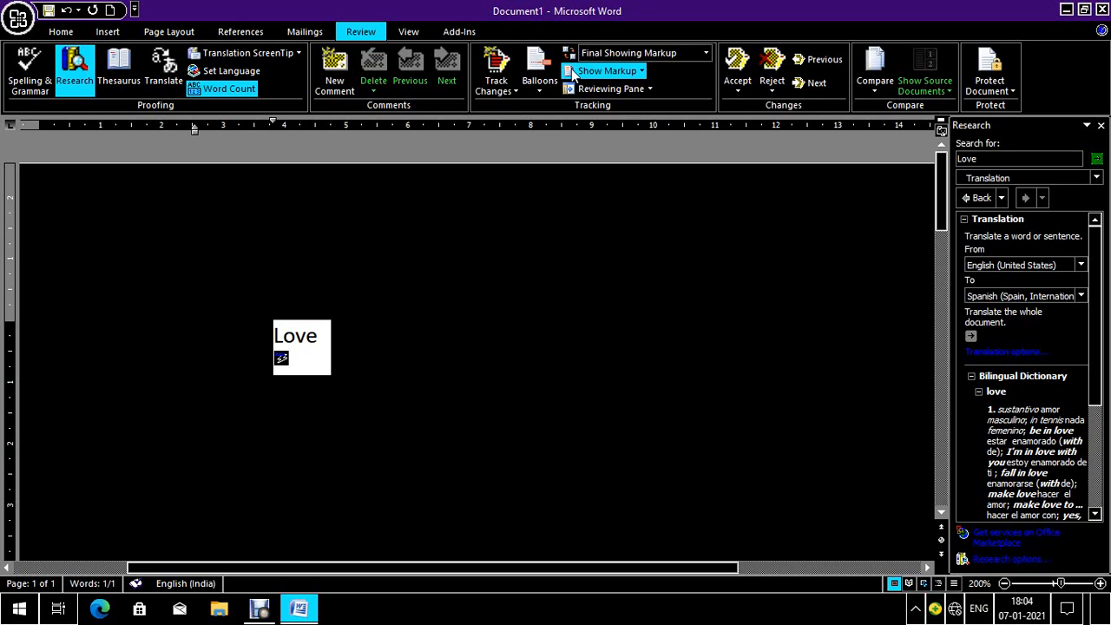
{"action": "key", "text": "Return"}
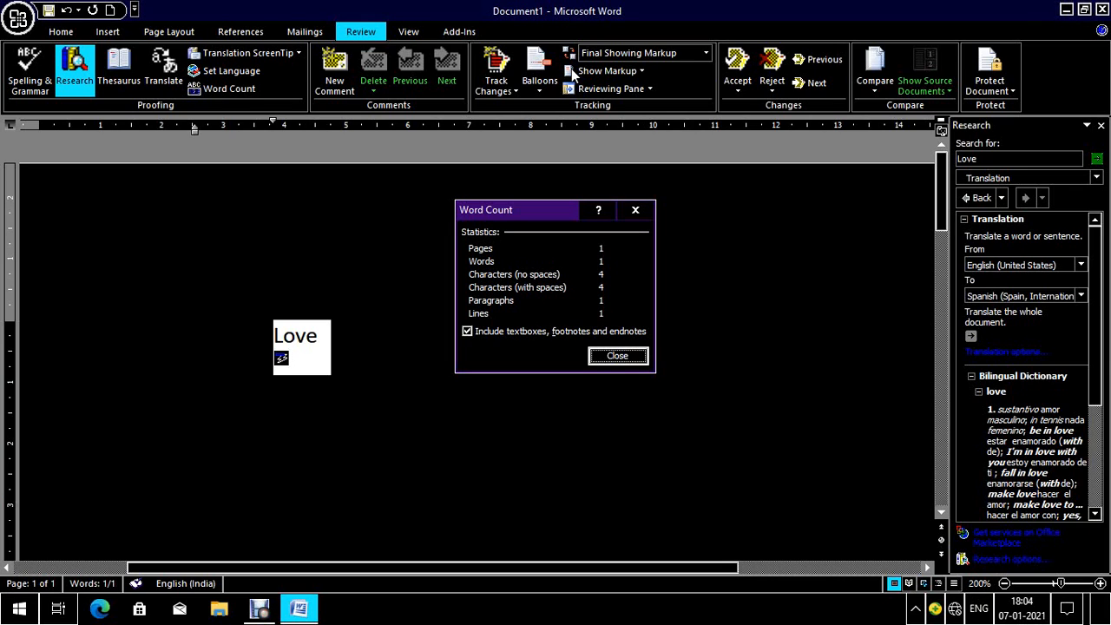
{"action": "key", "text": "Escape"}
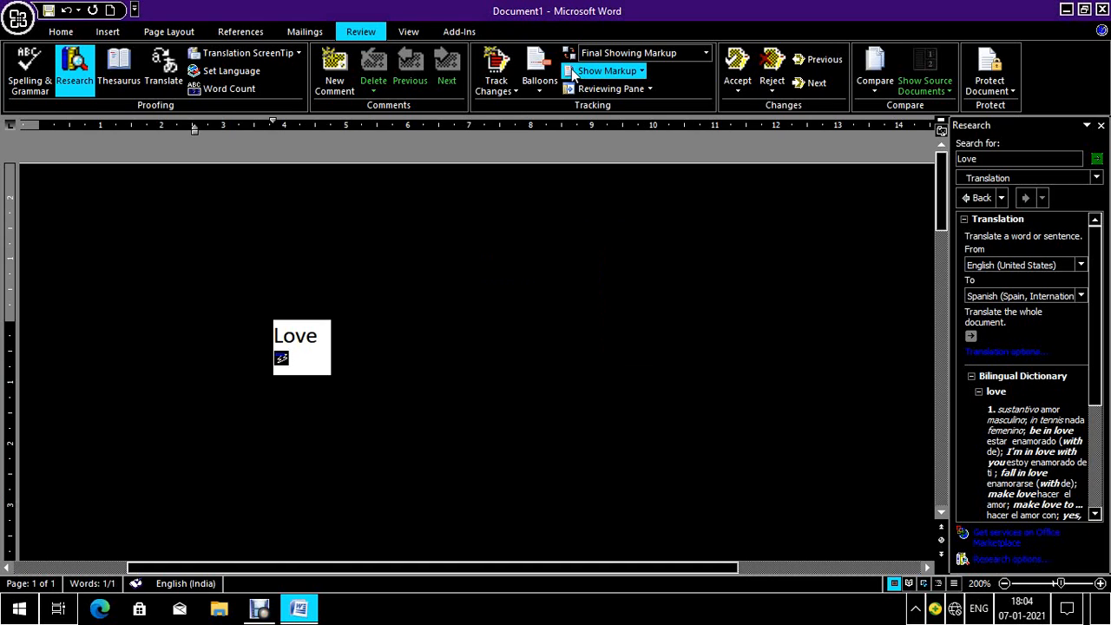
Replace the selected "Love" text with sample paragraphs generated by =rand() and return to the document's start.
{"action": "key", "text": "Delete"}
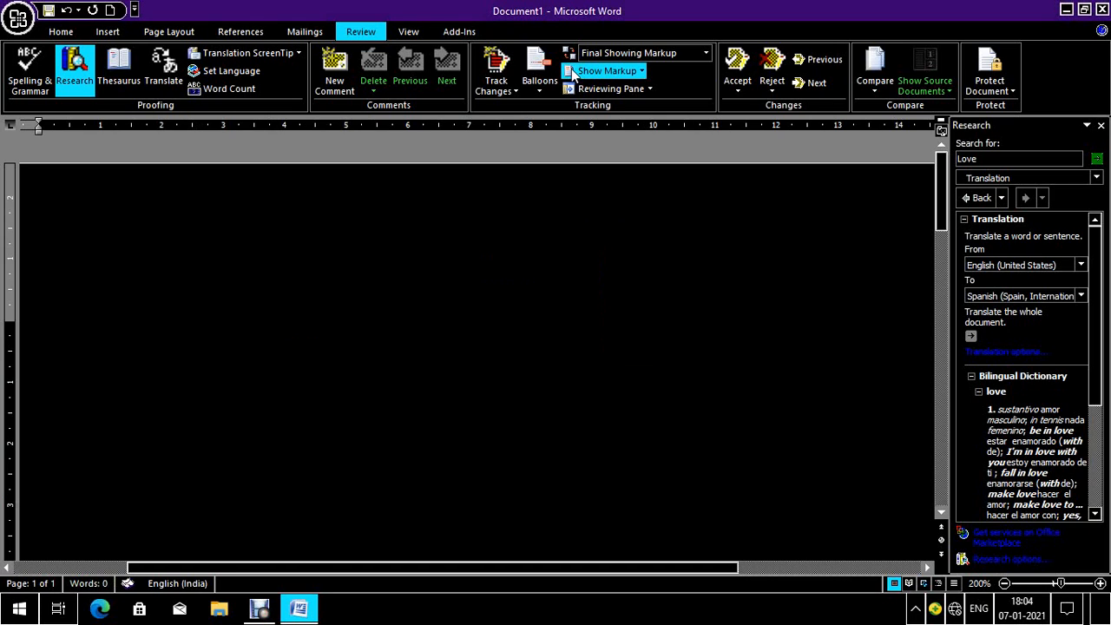
{"action": "type", "text": "=rand()"}
{"action": "key", "text": "Return"}
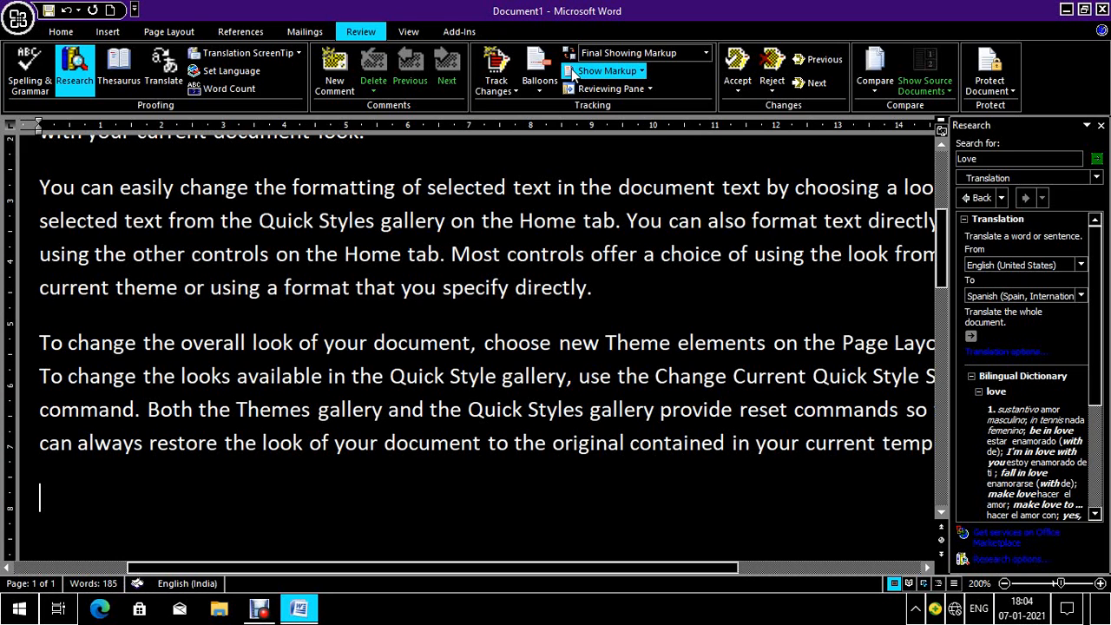
{"action": "key", "text": "ctrl+Home"}
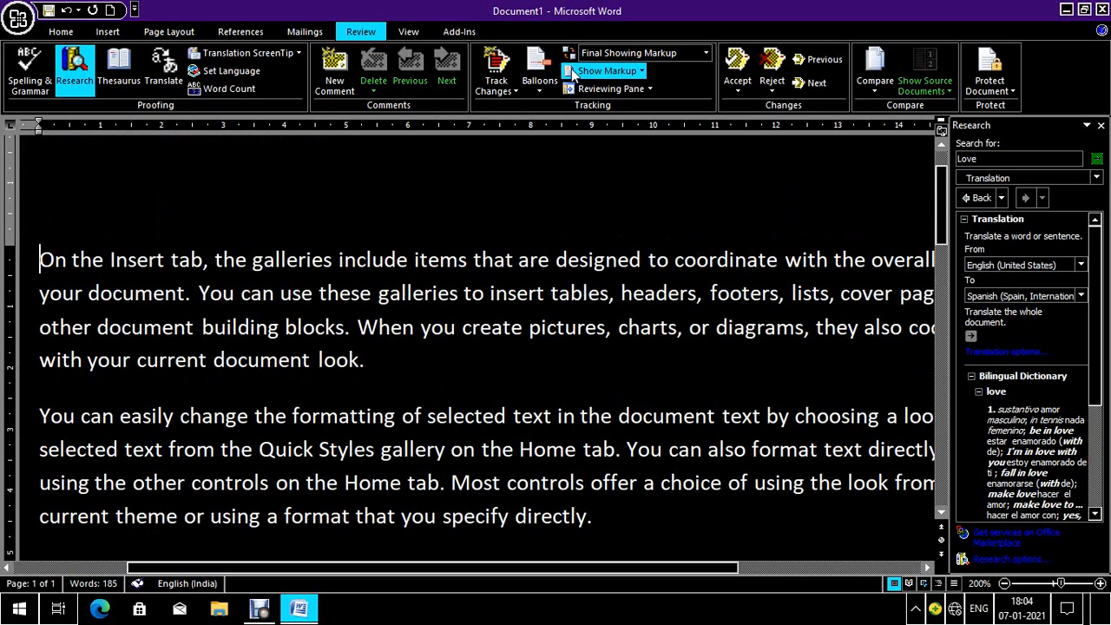
{"action": "type", "text": "w"}
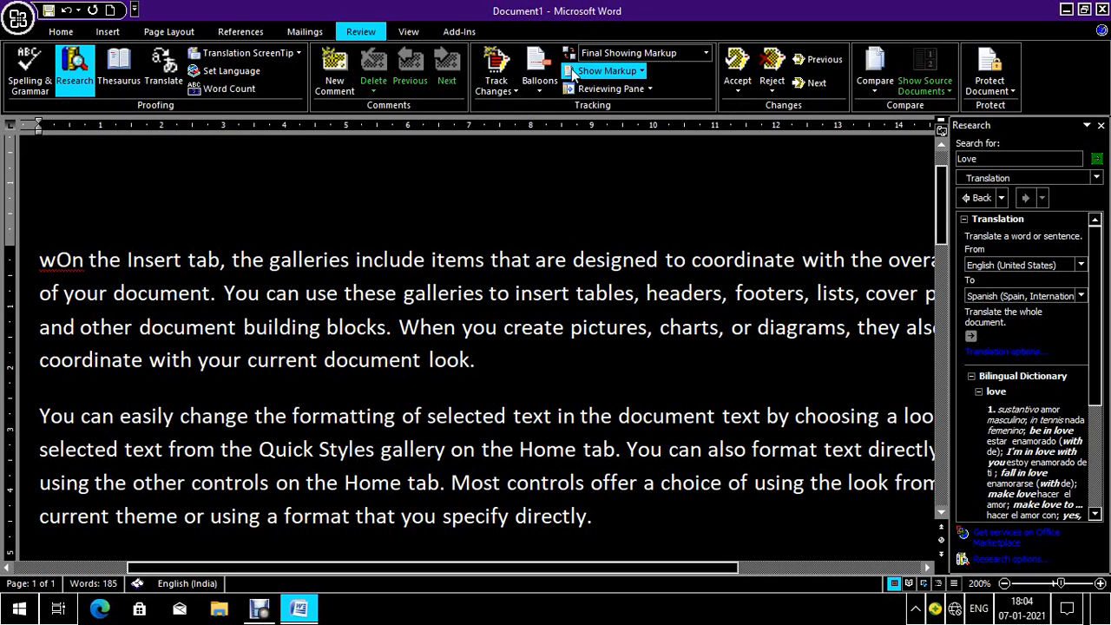
{"action": "key", "text": "Down"}
{"action": "key", "text": "Up"}
{"action": "key", "text": "Left"}
{"action": "key", "text": "Right"}
{"action": "key", "text": "BackSpace"}
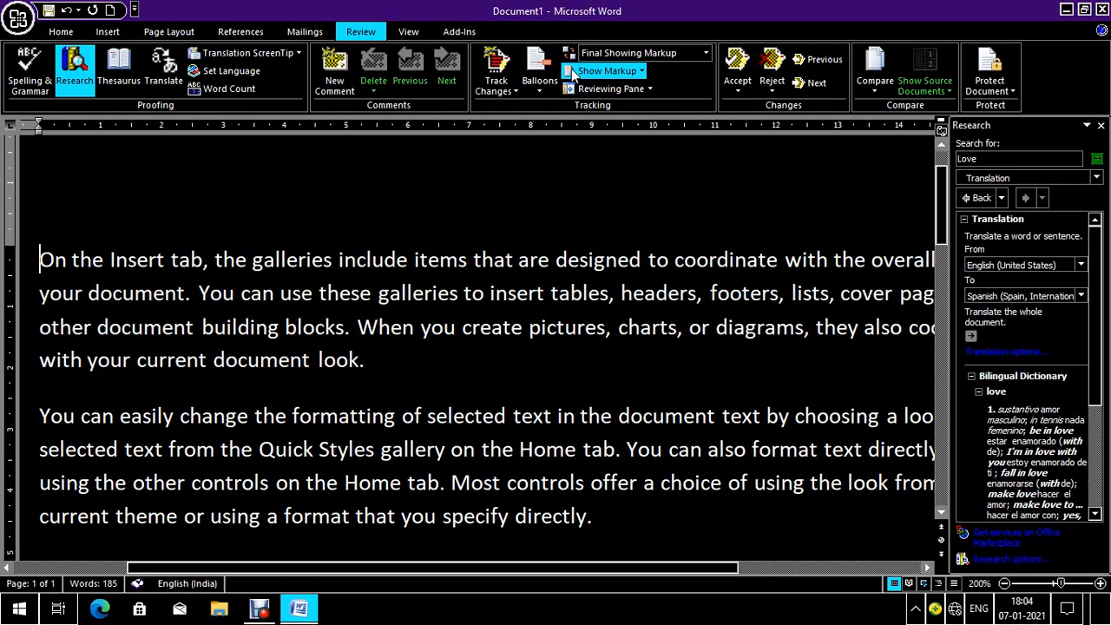
View the Word Count statistics for the whole sample document and close the dialog.
{"action": "key", "text": "alt+r"}
{"action": "key", "text": "w"}
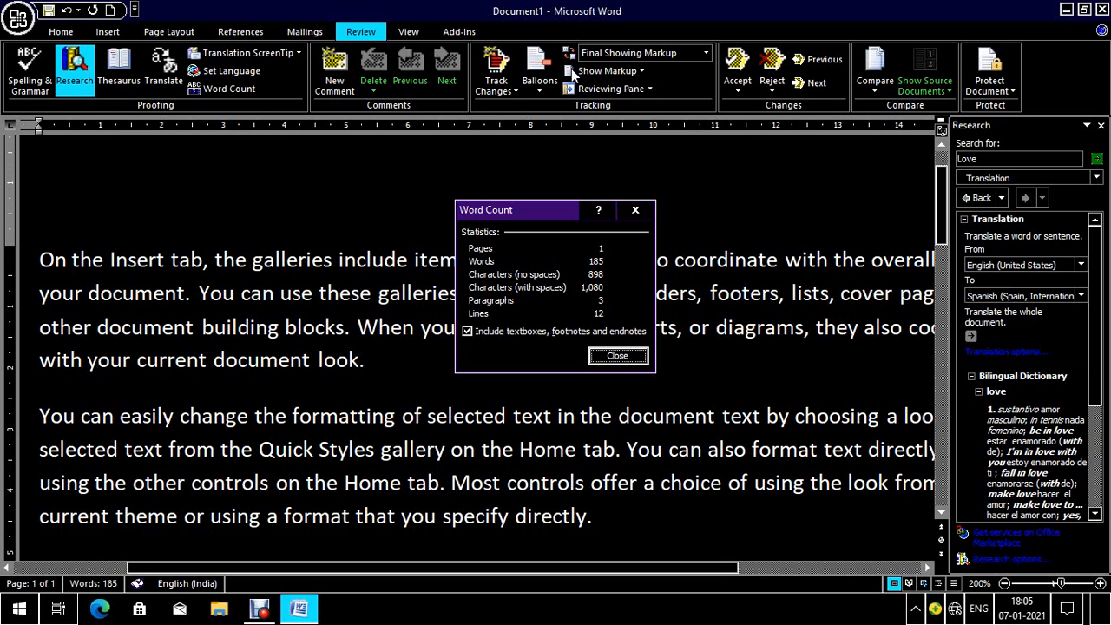
{"action": "key", "text": "Escape"}
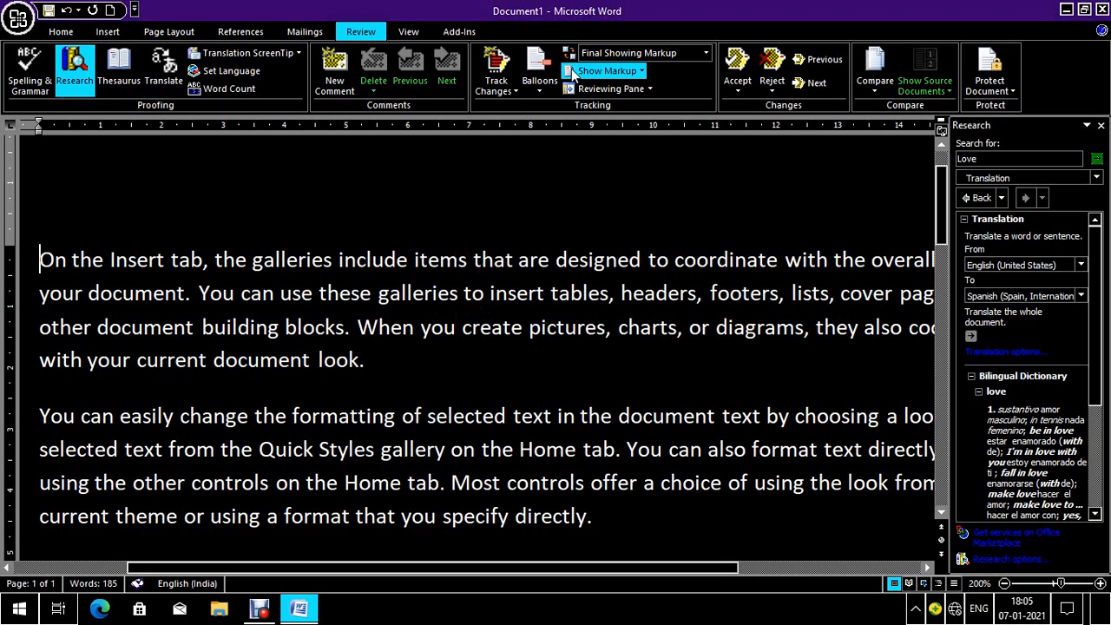
Delete the document's last paragraph, beginning "To change the overall look of your document", together with the empty line after it.
{"action": "key", "text": "Down"}
{"action": "key", "text": "End"}
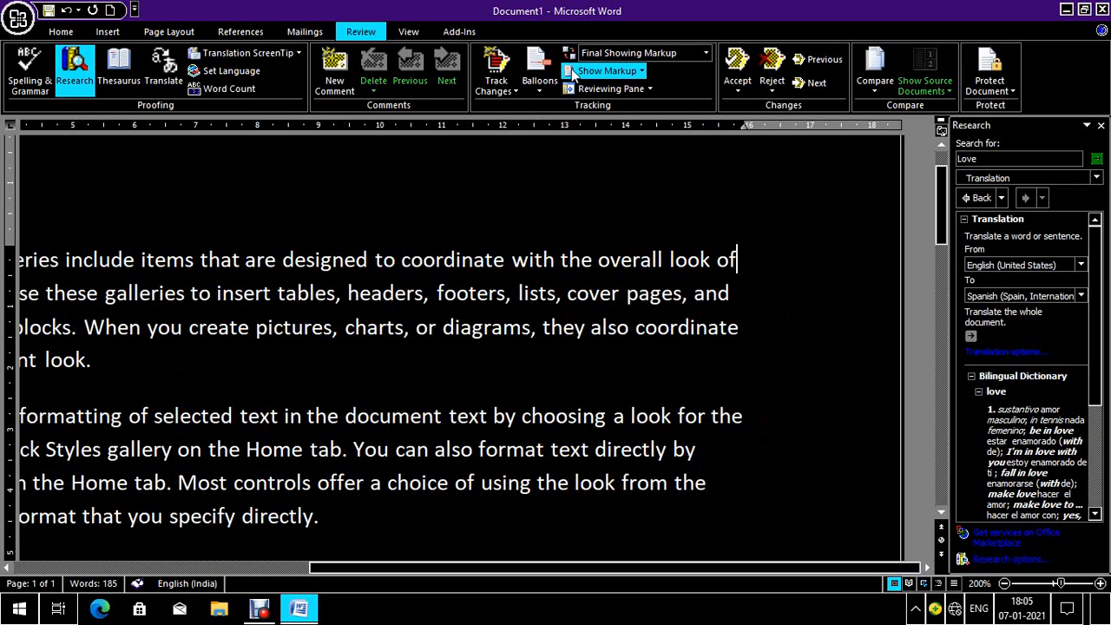
{"action": "key", "text": "Home"}
{"action": "key", "text": "ctrl+End"}
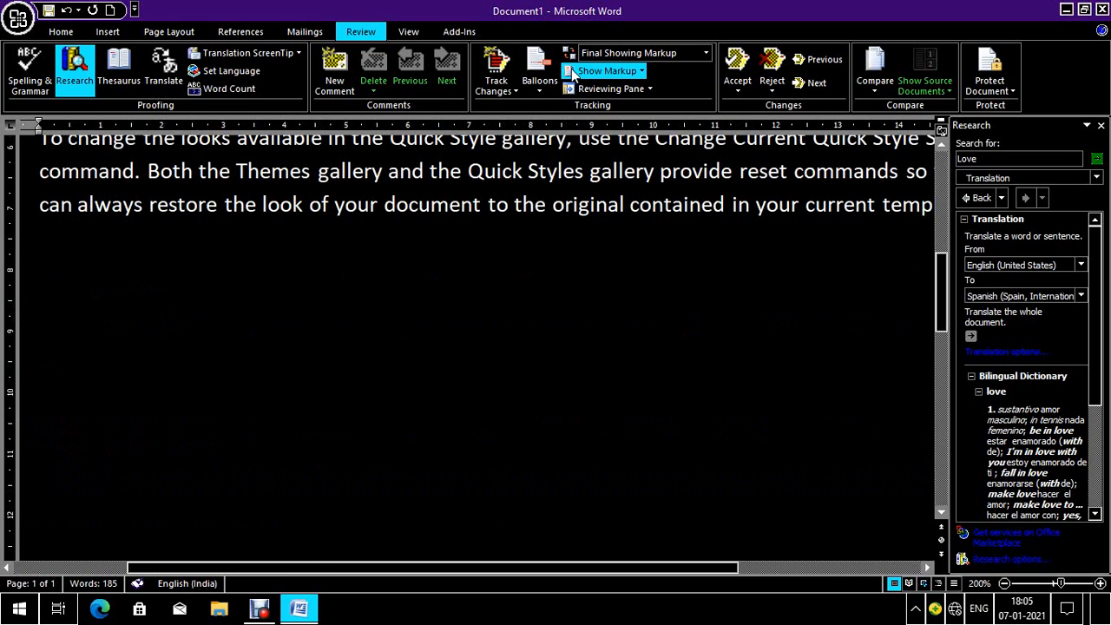
{"action": "key", "text": "Down"}
{"action": "key", "text": "shift+Up"}
{"action": "key", "text": "shift+Up"}
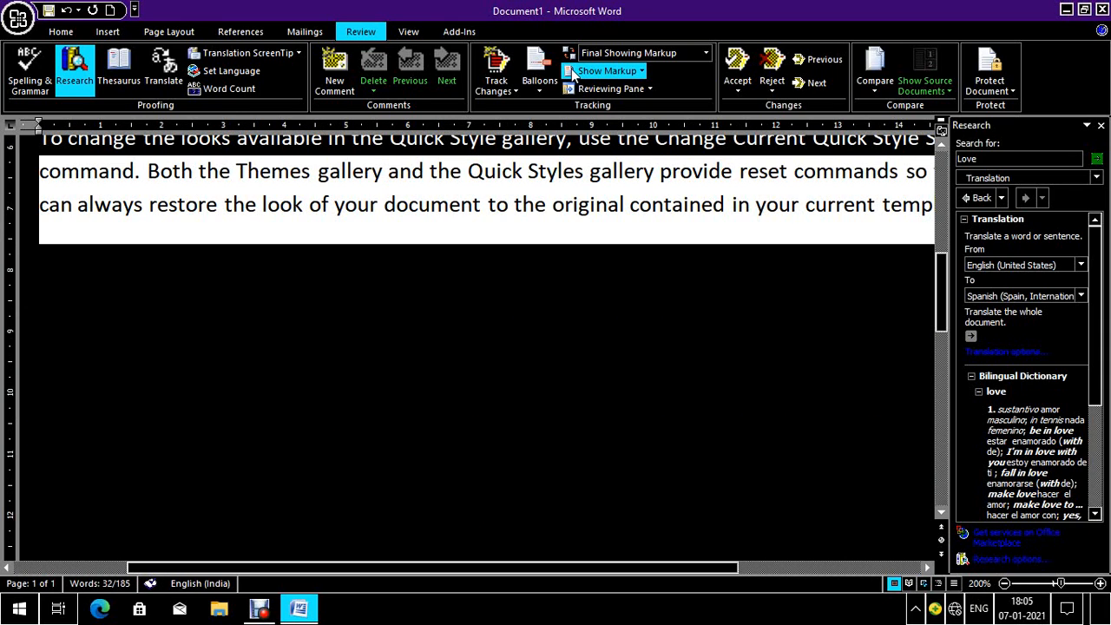
{"action": "key", "text": "shift+Up"}
{"action": "key", "text": "shift+Up"}
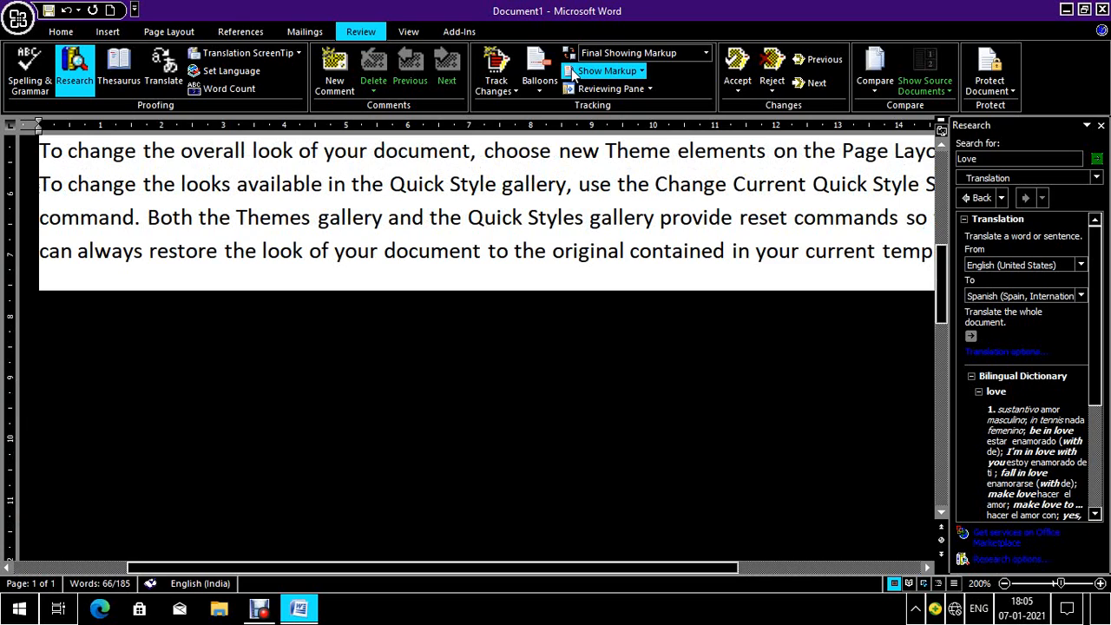
{"action": "key", "text": "Delete"}
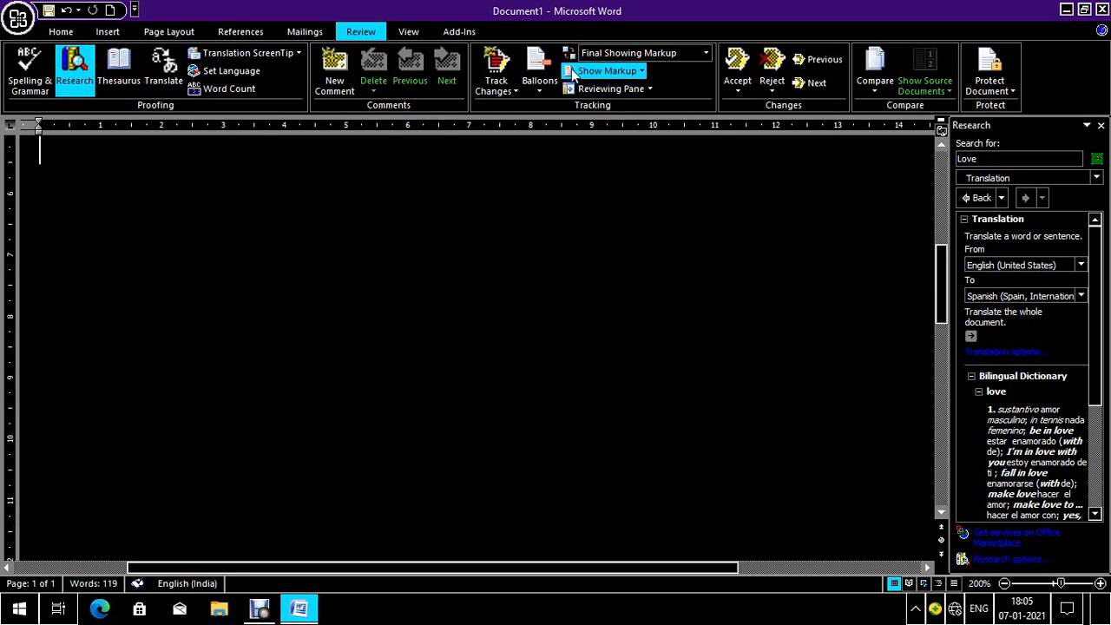
Check the Word Count statistics again for the shortened document and close the dialog.
{"action": "key", "text": "Up"}
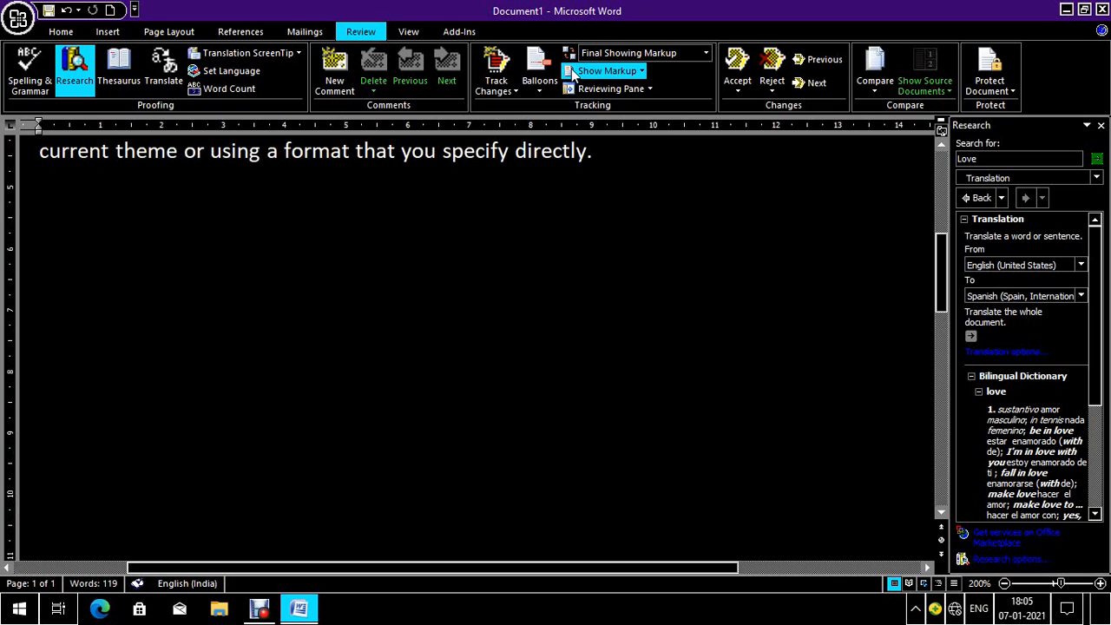
{"action": "key", "text": "alt+r"}
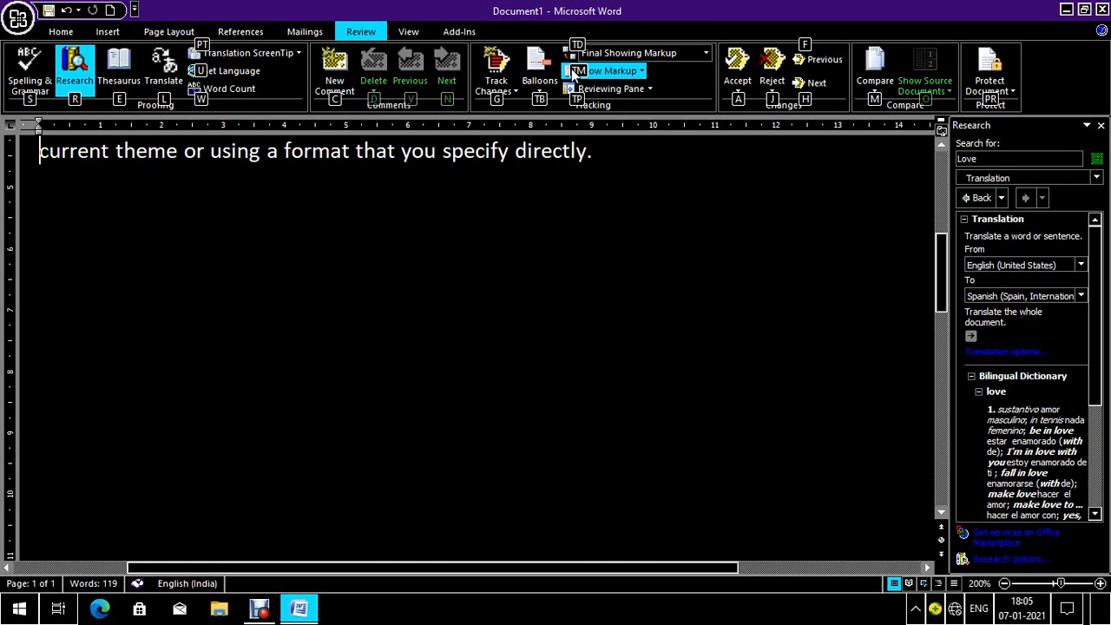
{"action": "key", "text": "w"}
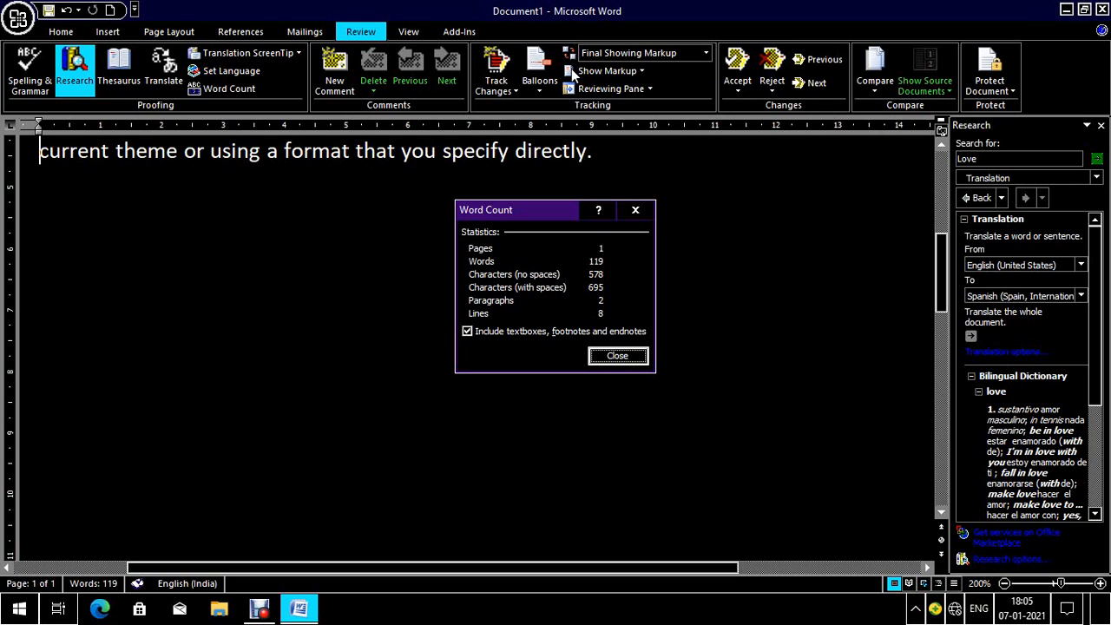
{"action": "key", "text": "Escape"}
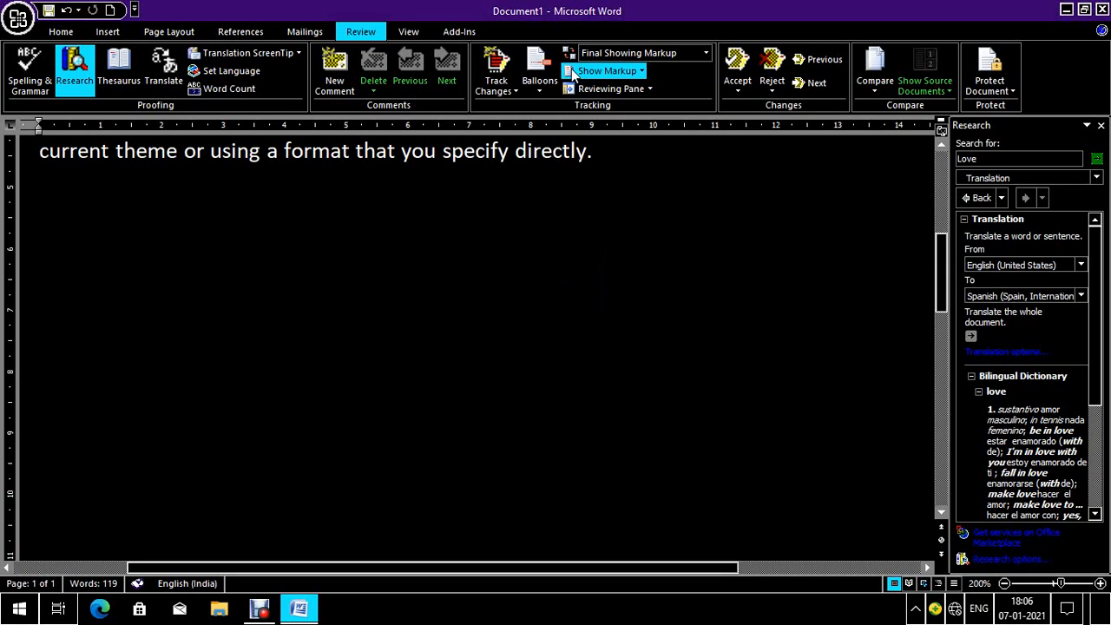
{"action": "key", "text": "alt"}
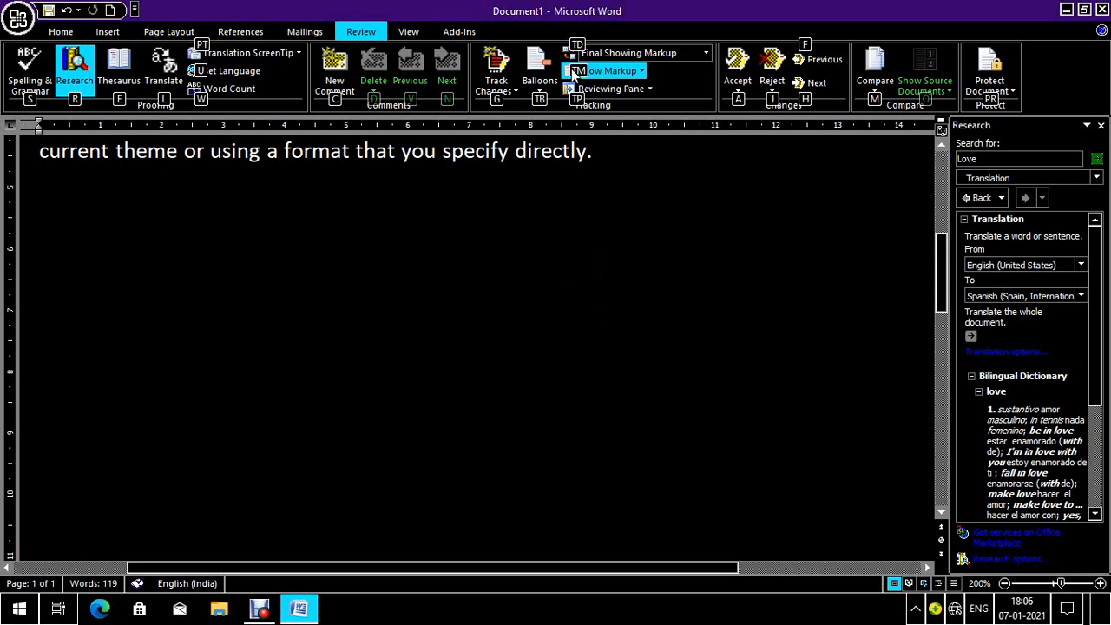
{"action": "key", "text": "Down"}
{"action": "key", "text": "Right"}
{"action": "key", "text": "Right"}
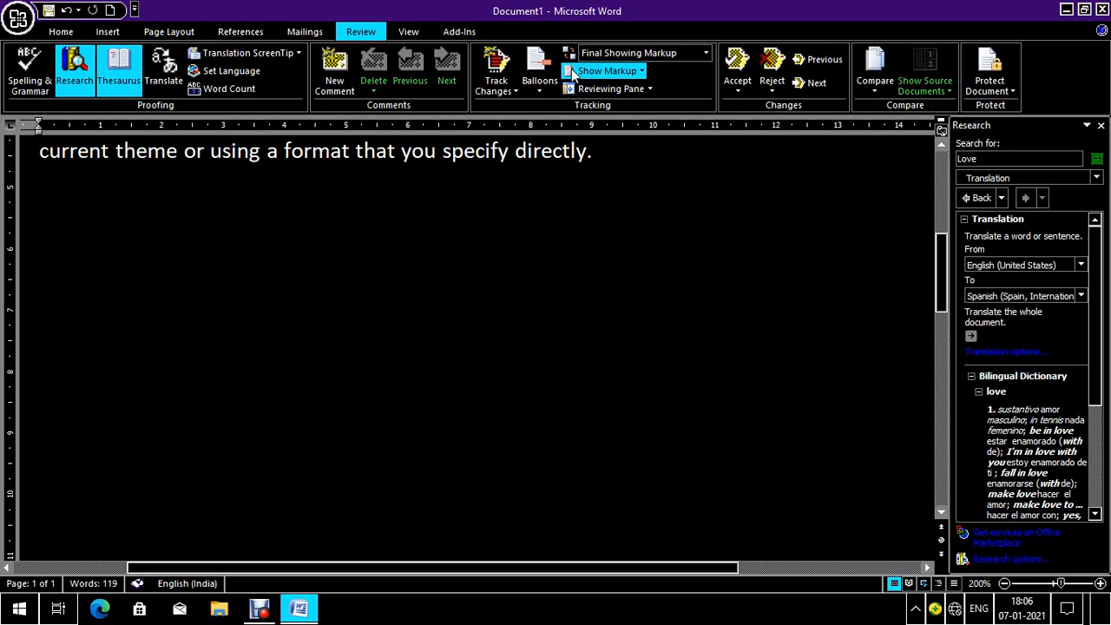
{"action": "key", "text": "Right"}
{"action": "key", "text": "Right"}
{"action": "key", "text": "Down"}
{"action": "key", "text": "Down"}
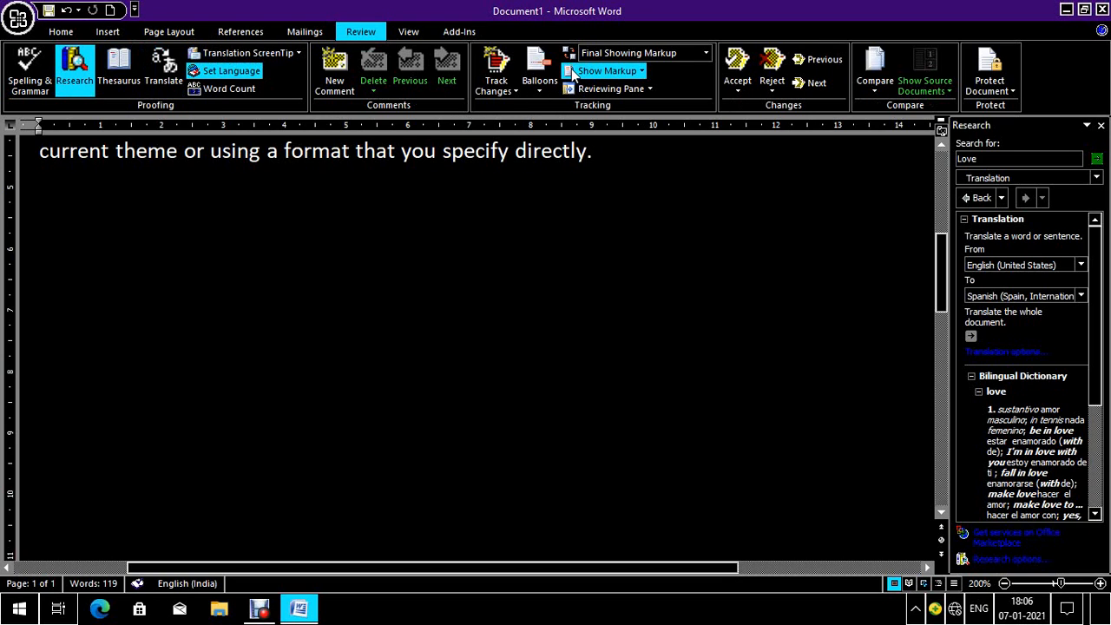
{"action": "key", "text": "Right"}
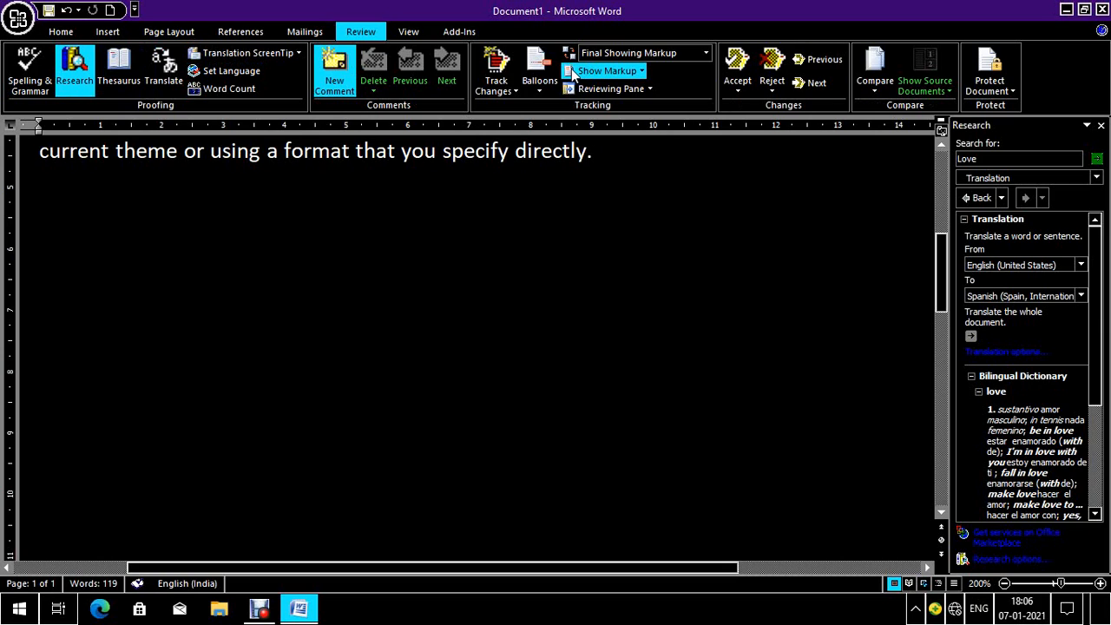